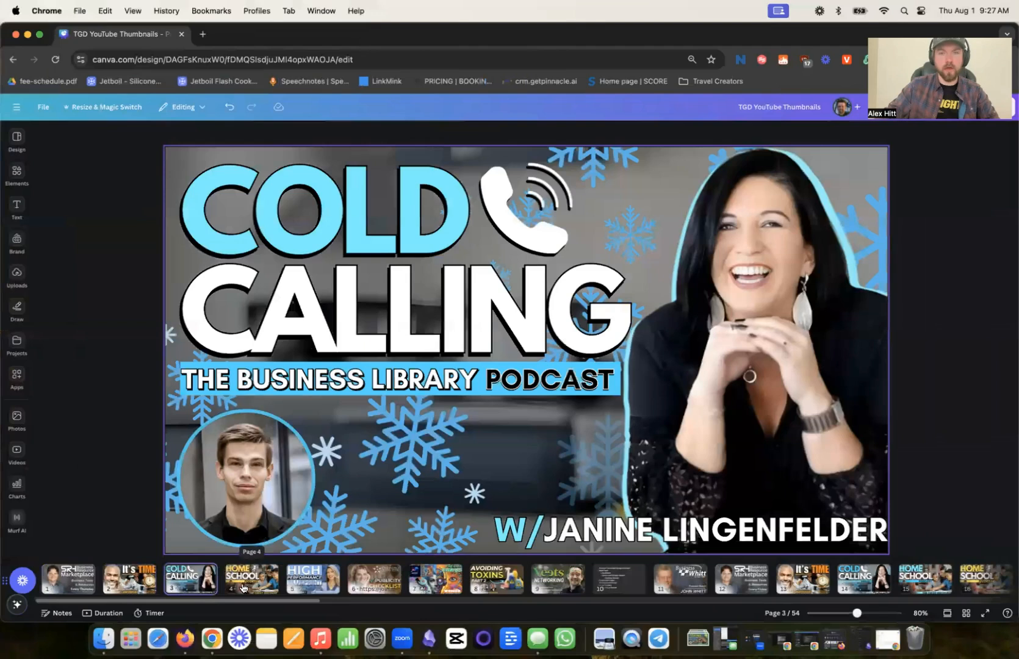
- Look through the example thumbnails on pages 4 to 9 and the thumbnail design checklist on page 10
left_click(242, 588)
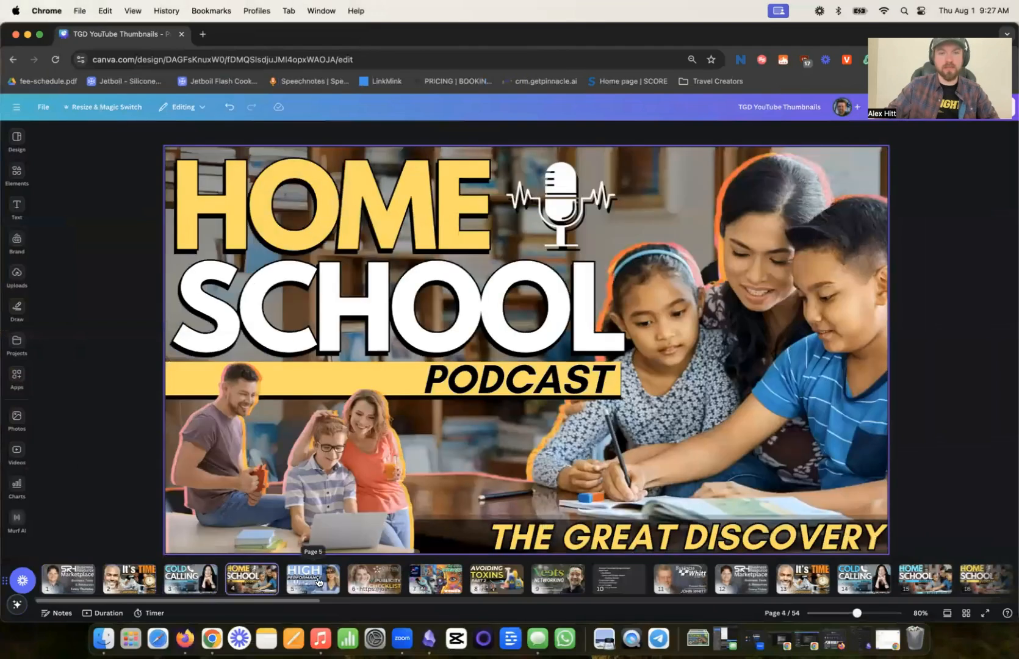
left_click(317, 582)
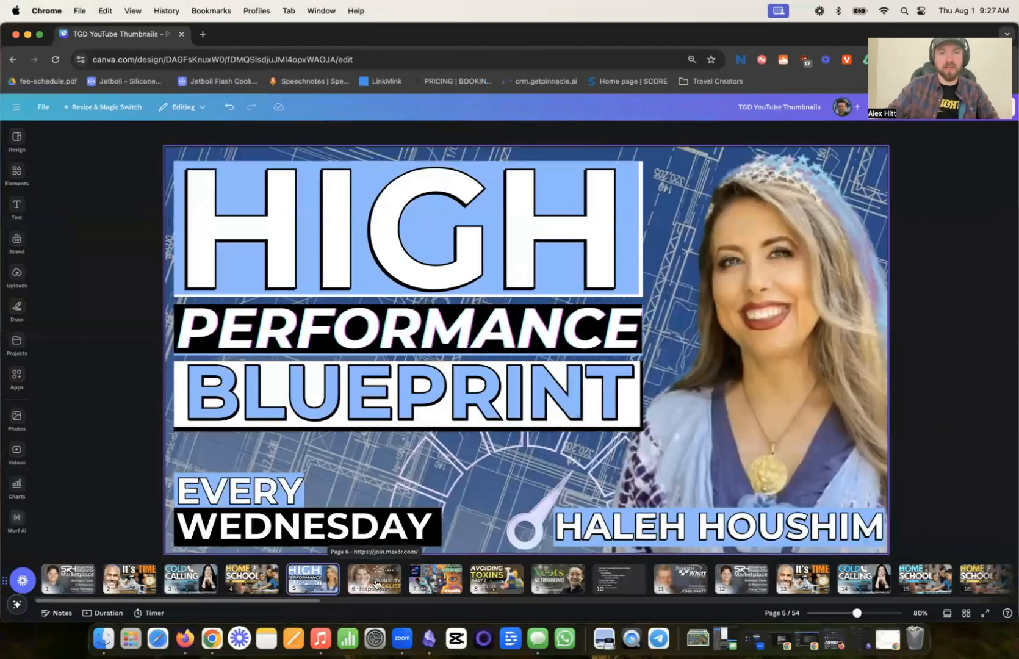
left_click(376, 584)
left_click(432, 585)
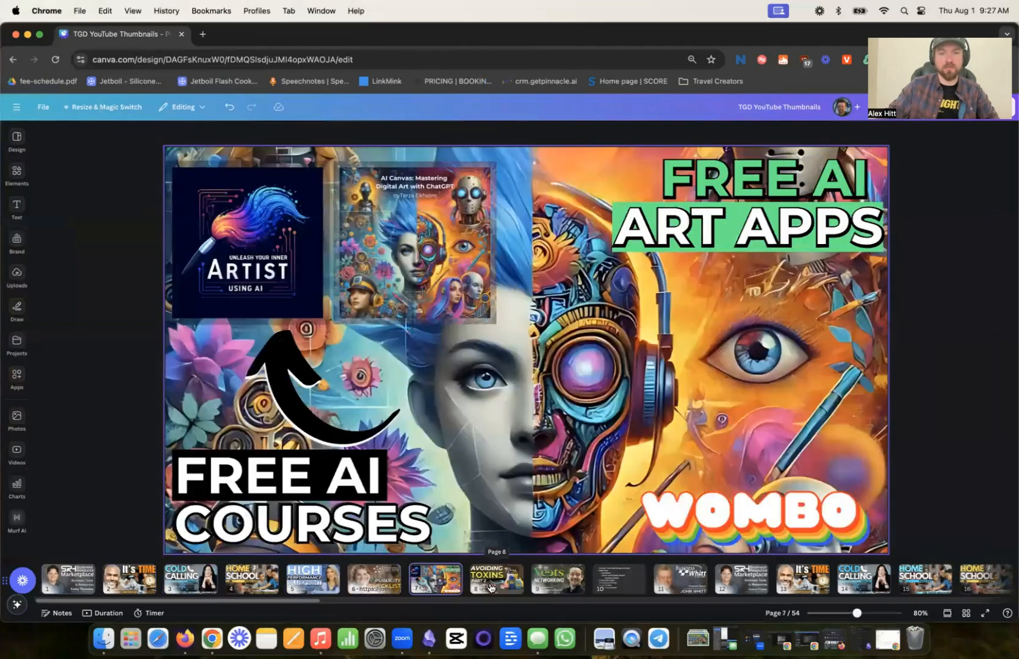
left_click(492, 587)
left_click(535, 586)
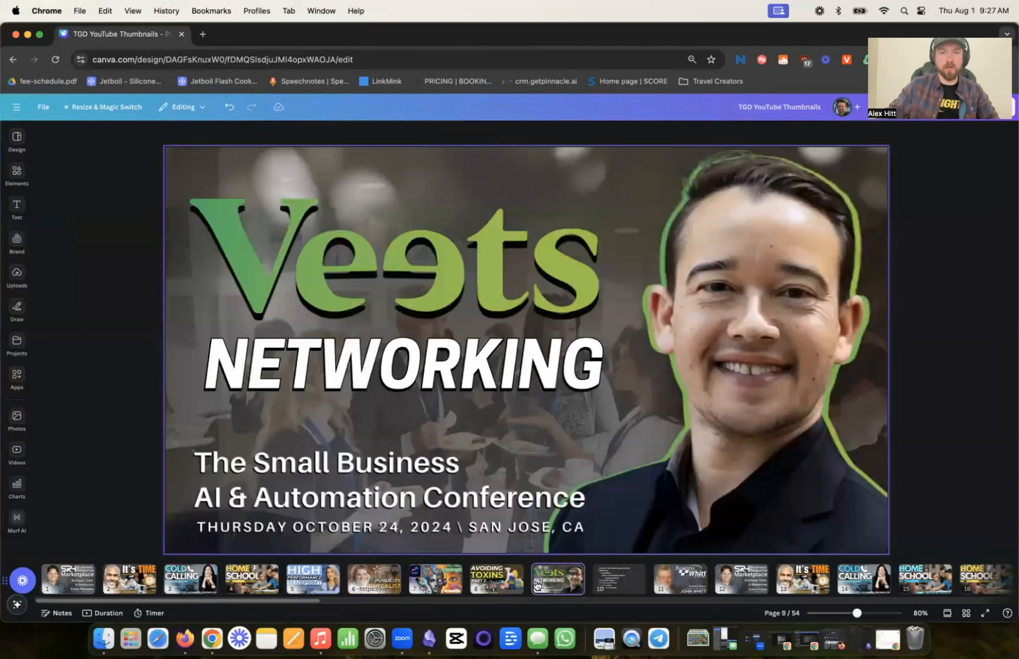
left_click(604, 587)
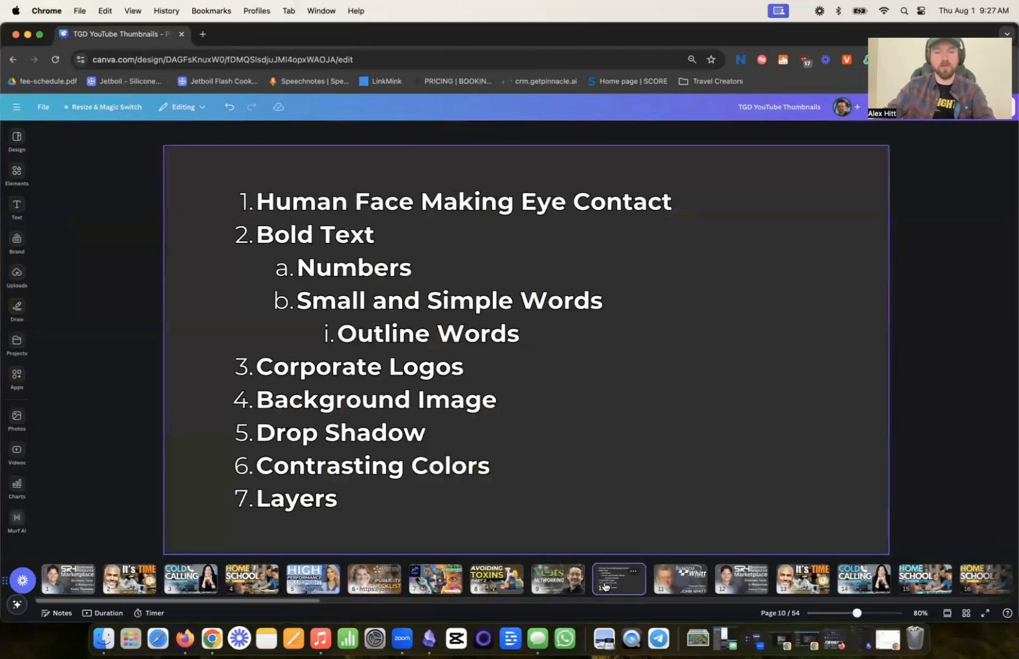
- Add a blank page directly after the checklist on page 10 and select it
key("super+Return")
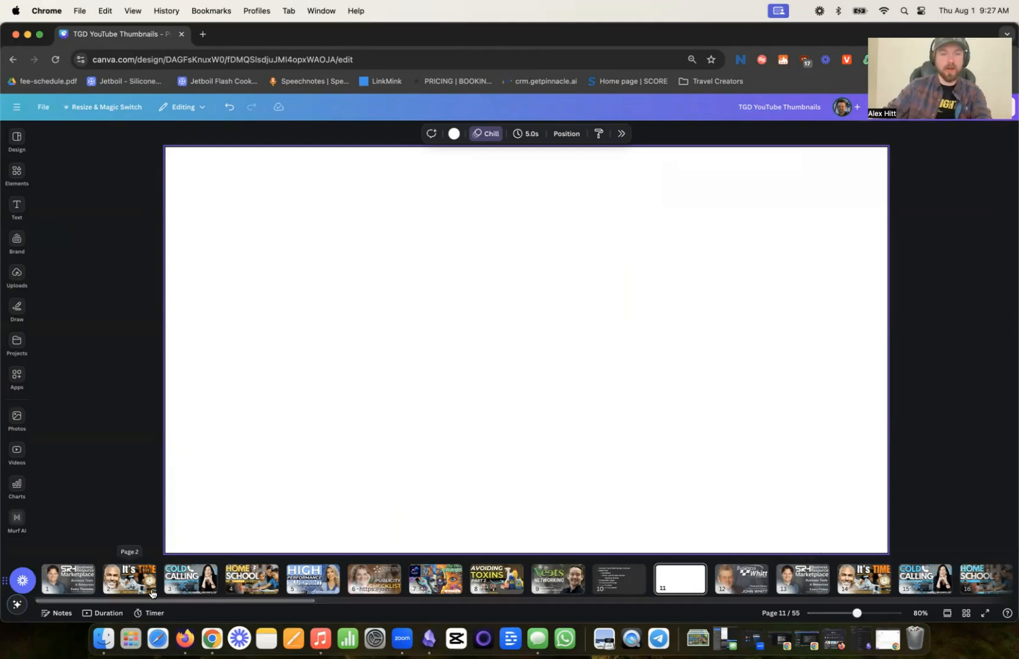
left_click_drag(261, 601, 435, 604)
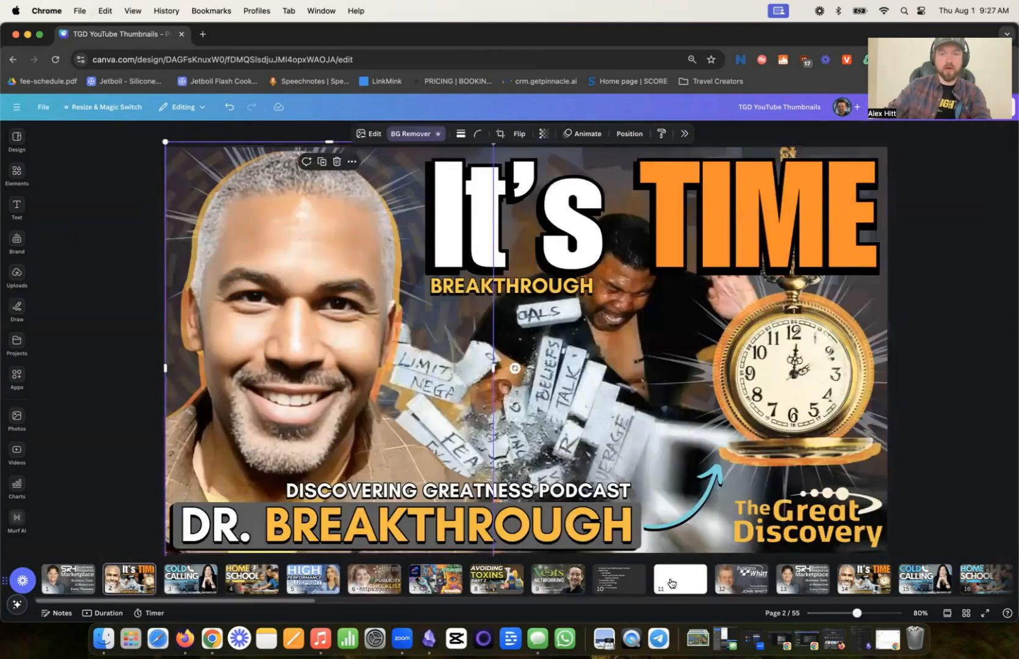
left_click(671, 582)
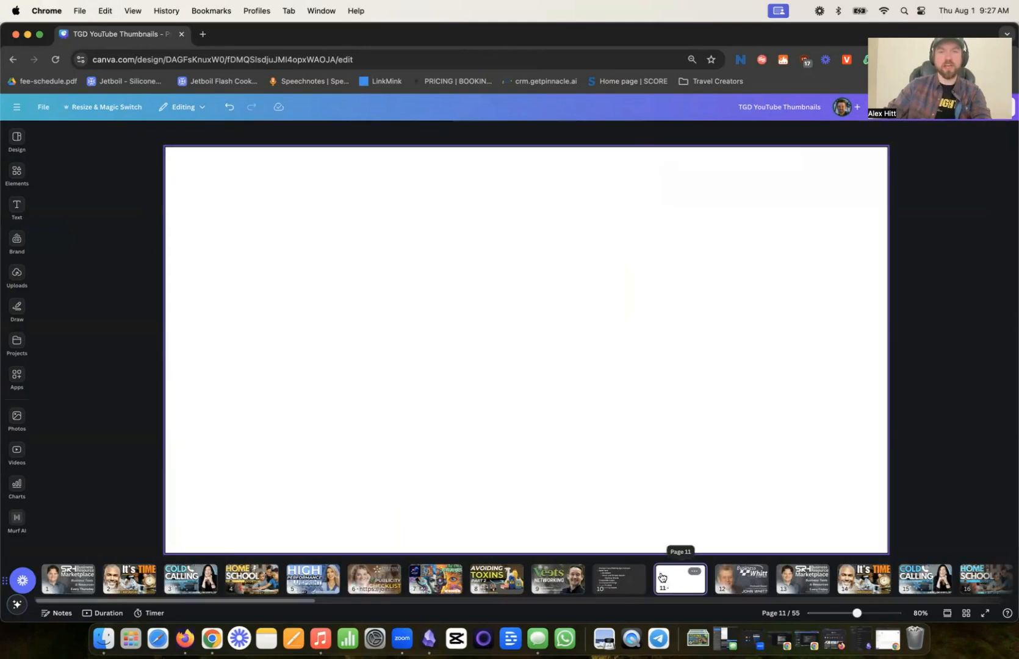
- Paste the portrait of the man in the brown jacket onto the blank page, filling its left side at full height
key("super+v")
mouse_move(386, 423)
left_mouse_down()
mouse_move(398, 418)
mouse_move(390, 424)
left_mouse_up()
left_click_drag(389, 424, 387, 420)
left_click(691, 415)
left_click(402, 433)
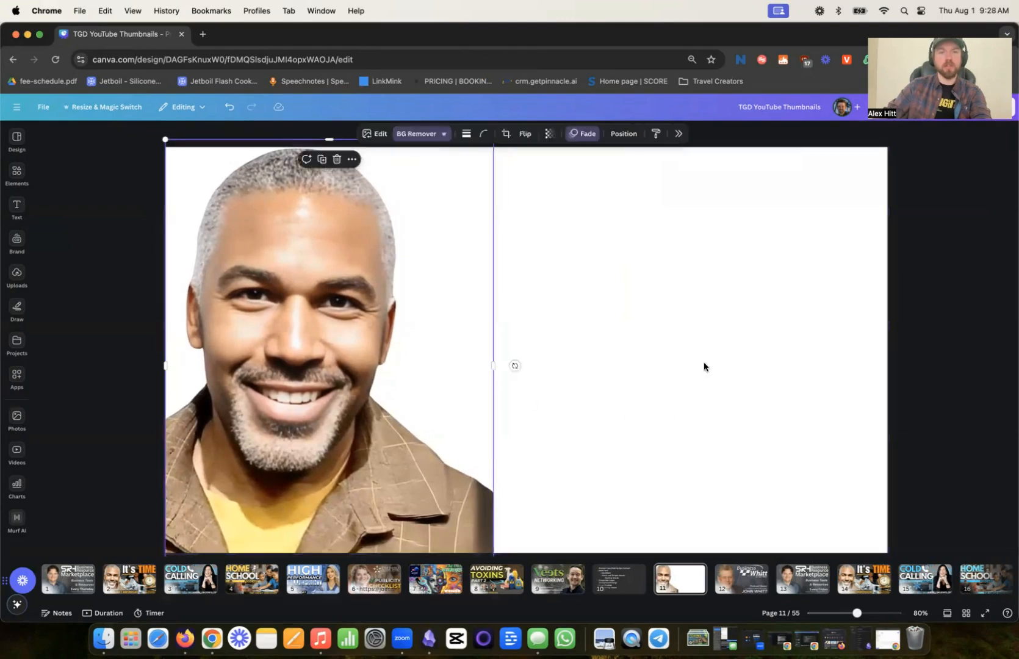
left_click_drag(286, 387, 288, 385)
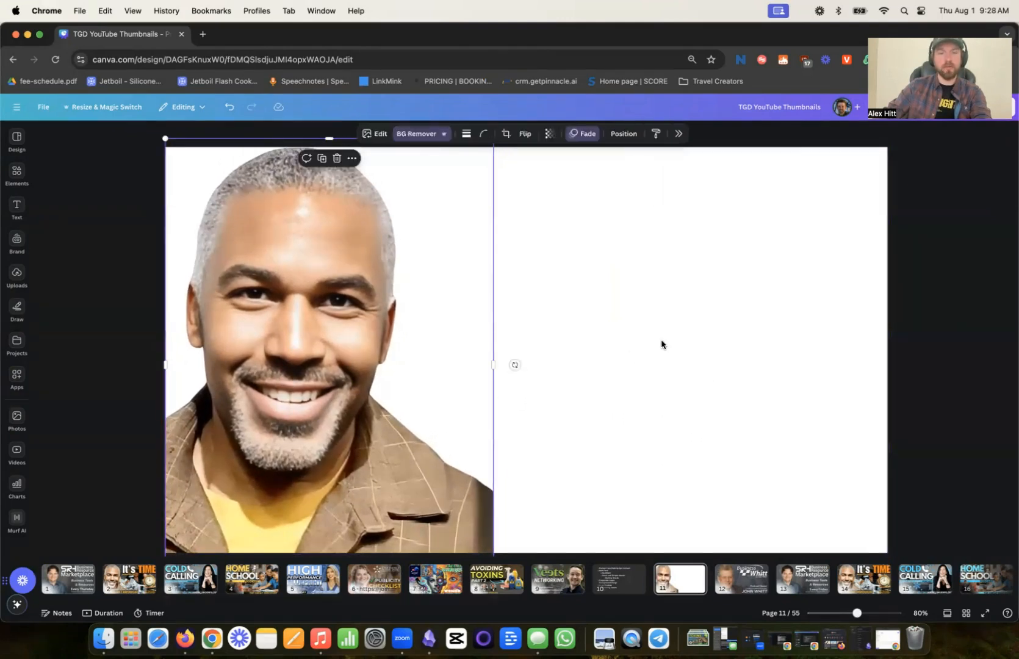
left_click(633, 395)
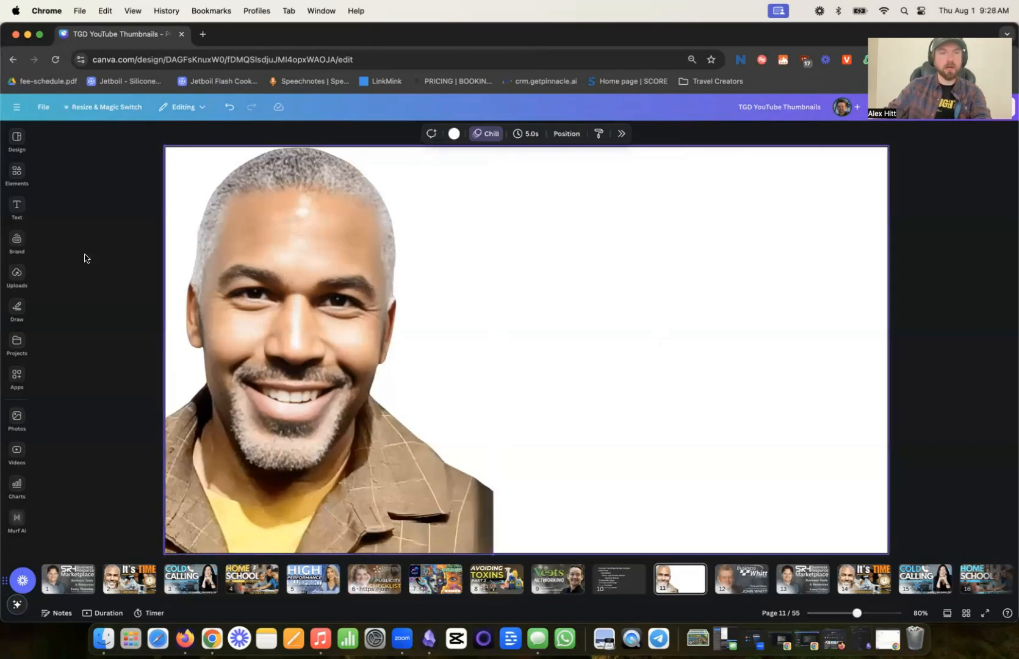
- Add a heading reading "CANVA", enlarge it and place it in the upper right of page 11
left_click(17, 209)
left_click(95, 249)
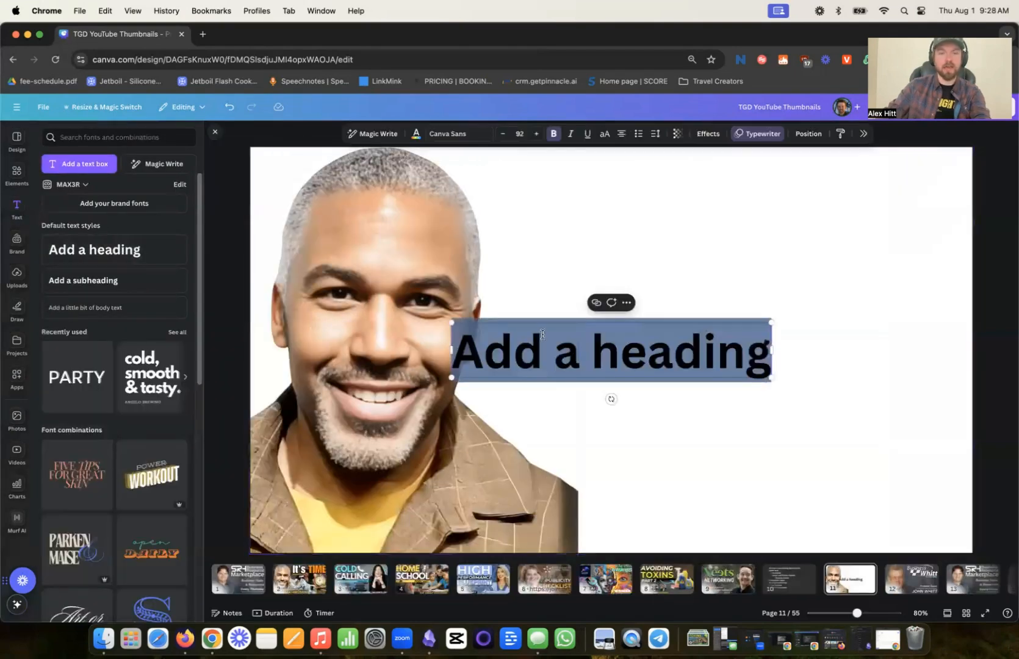
type("CANVA")
left_click(881, 334)
left_click_drag(571, 361, 430, 350)
left_click_drag(746, 291, 760, 271)
left_click_drag(441, 321, 501, 298)
- Delete the portrait of the man in the brown jacket from page 11
left_click(382, 325)
key("Delete")
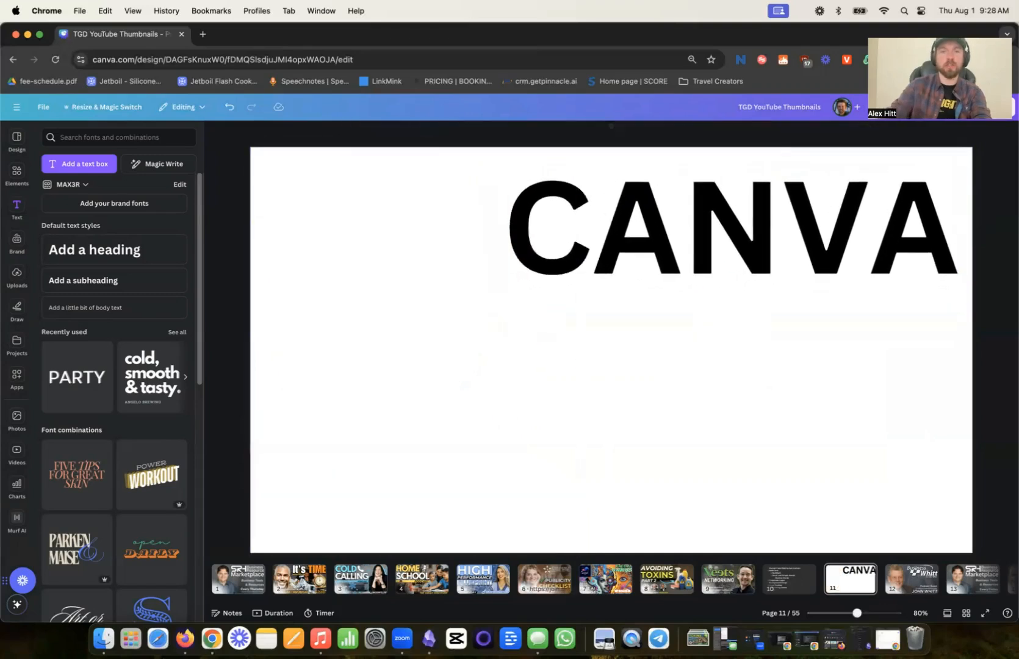
- Open canva.com in a new browser tab and open the recent design "Linkedin Events Strategy Basic Presentation"
left_click(202, 37)
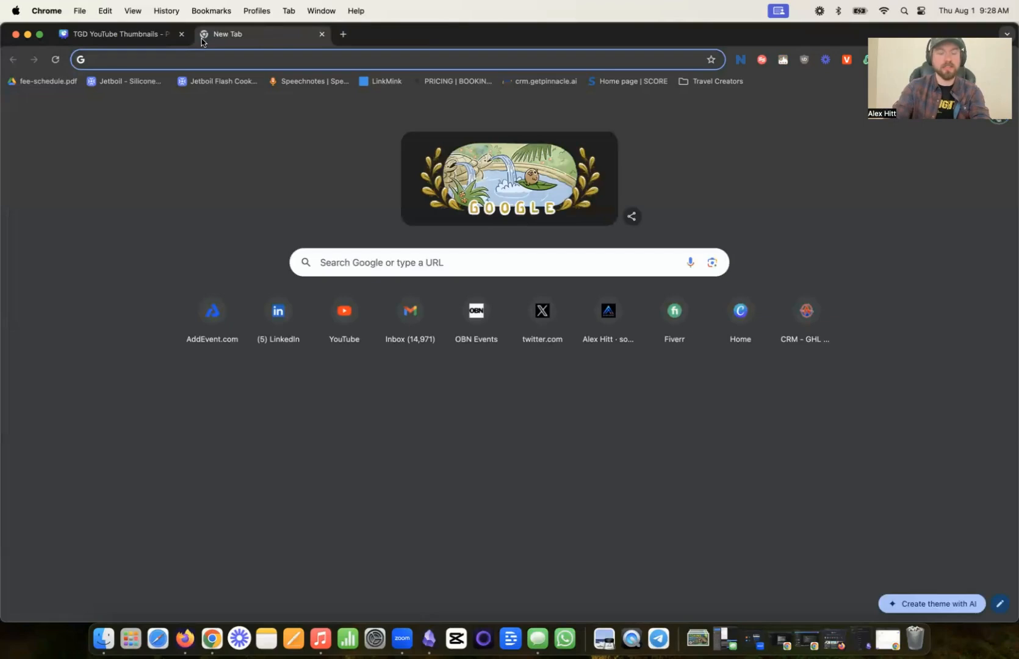
type("canva.com")
key("Return")
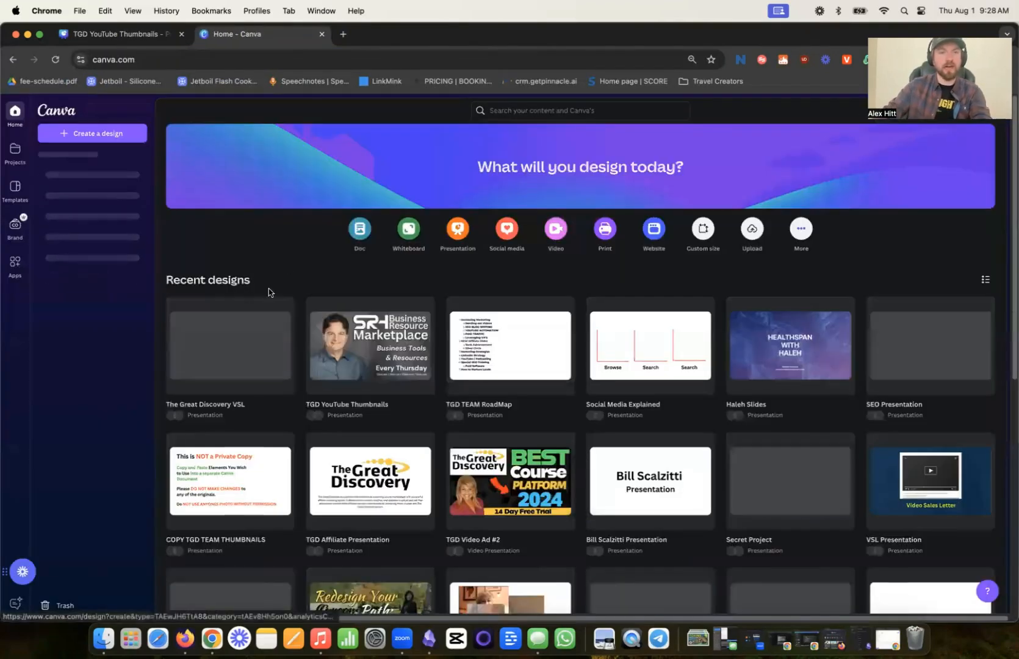
scroll(421, 324, "down", 3)
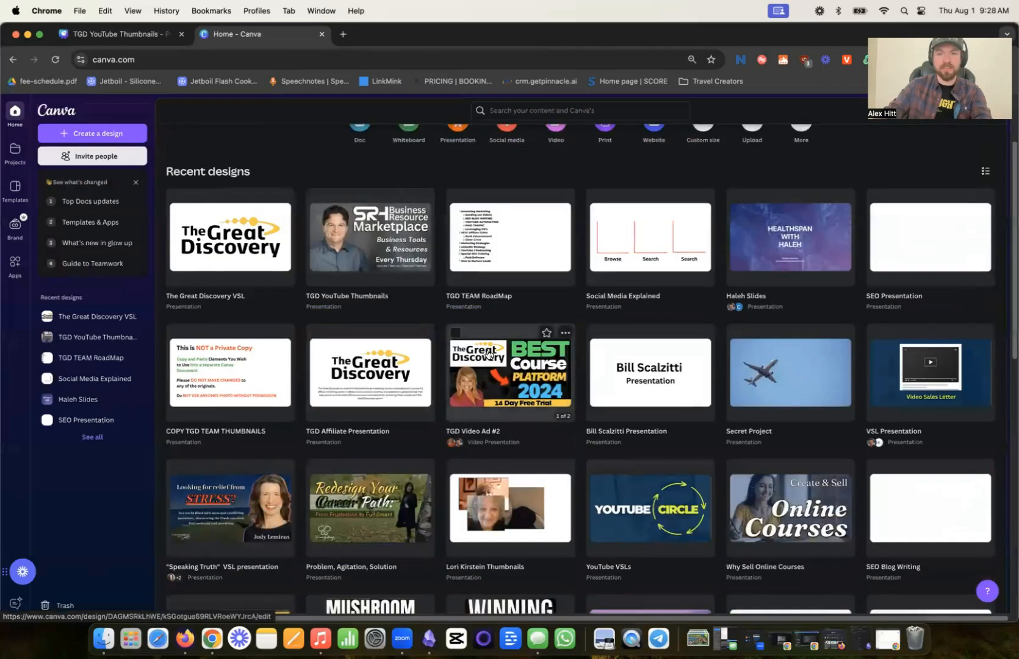
scroll(490, 355, "down", 4)
left_click(489, 330)
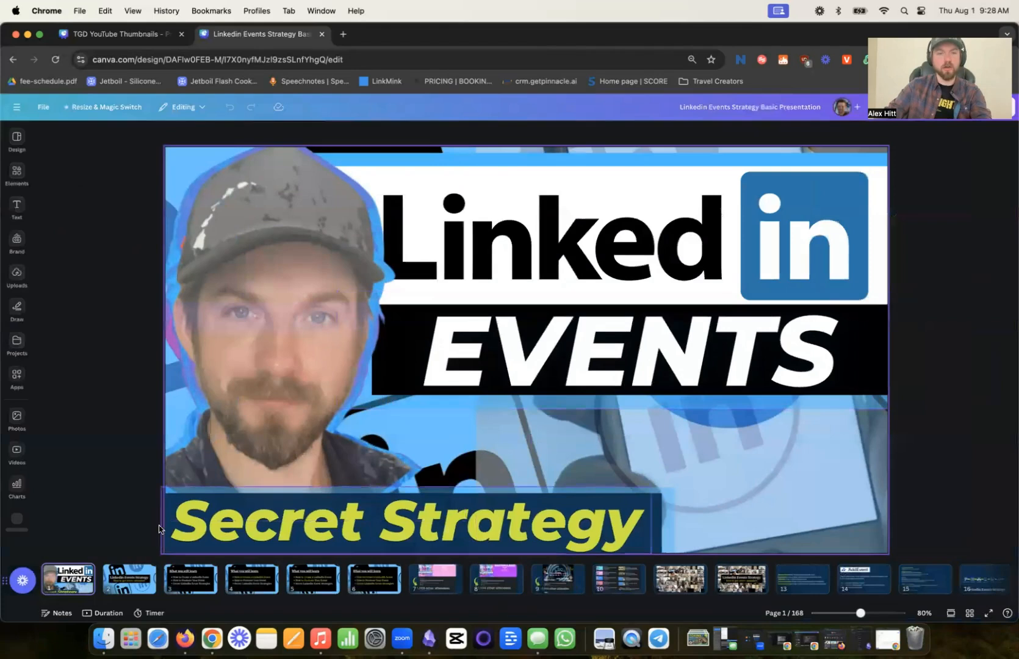
- Copy the cutout portrait of the man in the cap from the LinkedIn Events page and paste it beside the CANVA heading
left_click(256, 334)
key("super+c")
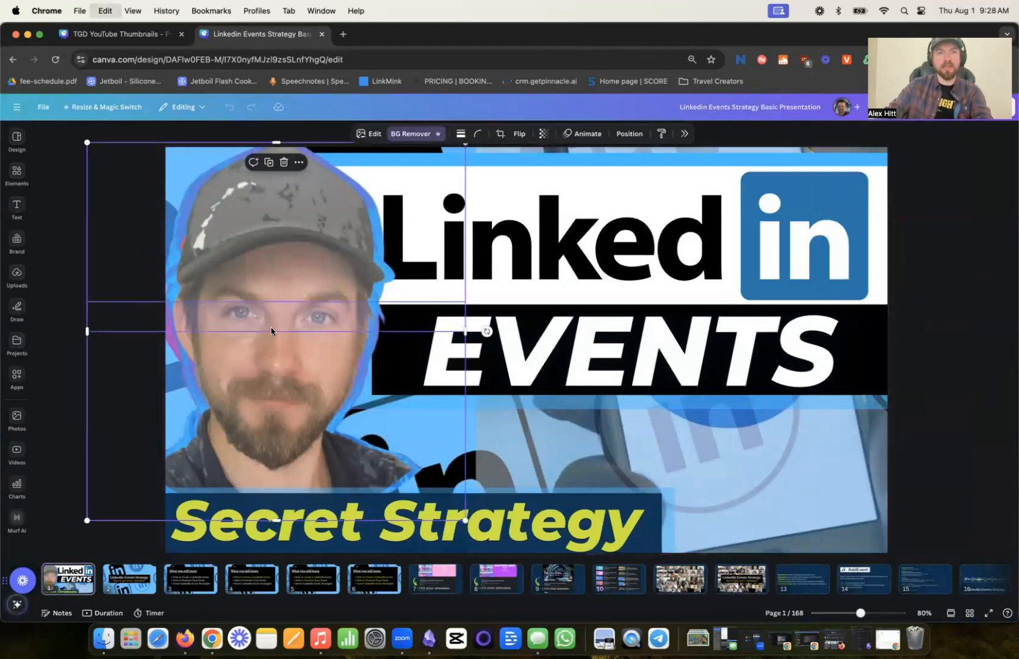
left_click(125, 36)
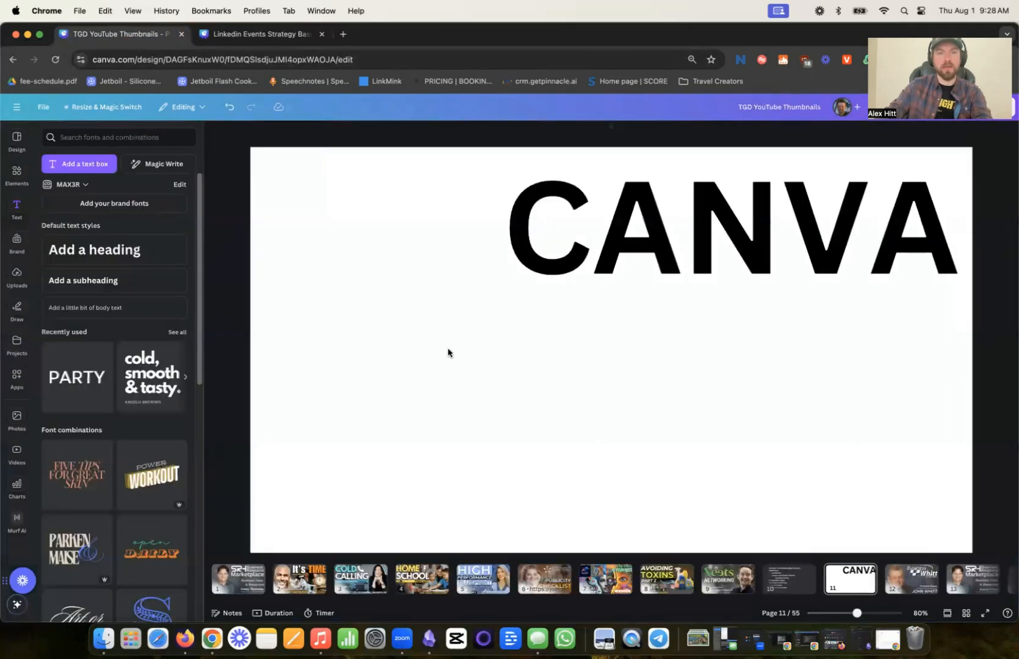
key("super+v")
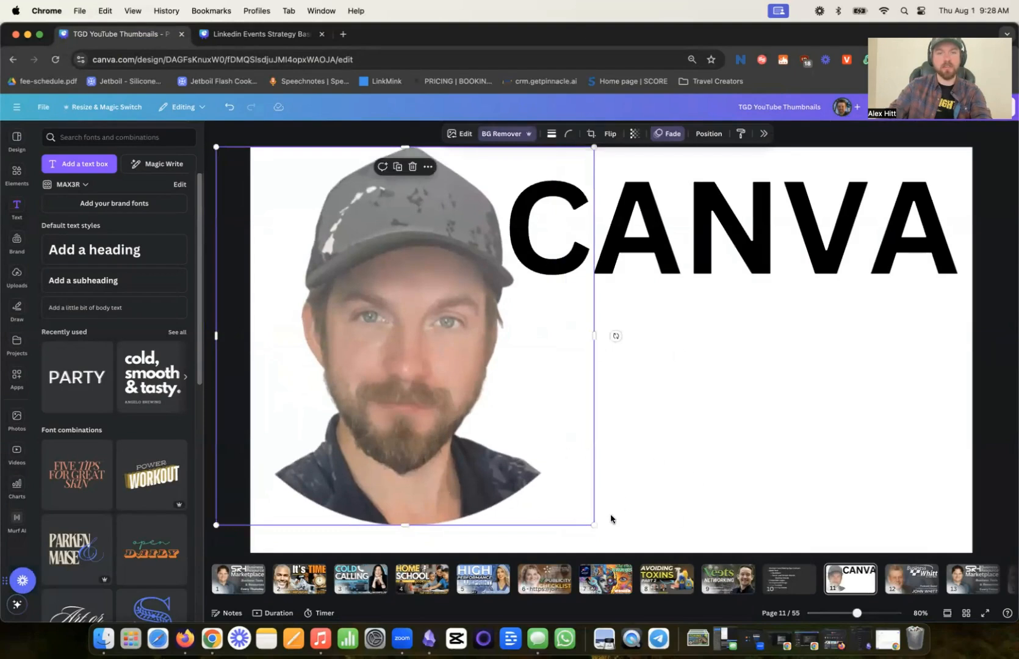
- Enlarge the portrait to fill the page's left side and scale the CANVA heading down to size 249 beside it
left_click_drag(592, 523, 647, 577)
left_click_drag(459, 493, 423, 478)
left_click(816, 421)
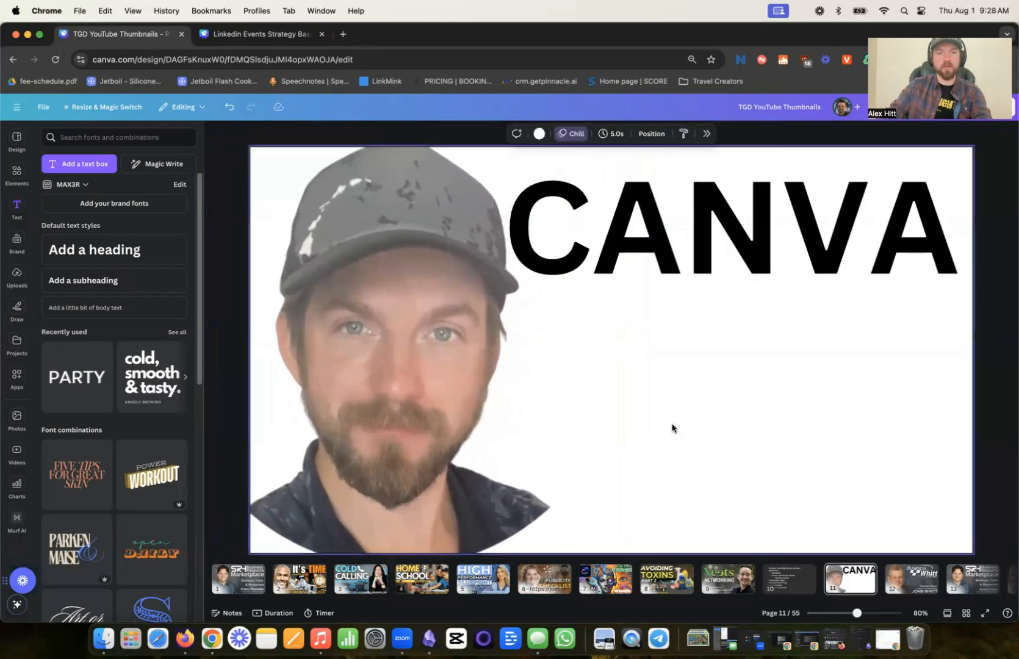
left_click(708, 268)
mouse_move(504, 296)
left_mouse_down()
mouse_move(530, 302)
mouse_move(512, 302)
left_mouse_up()
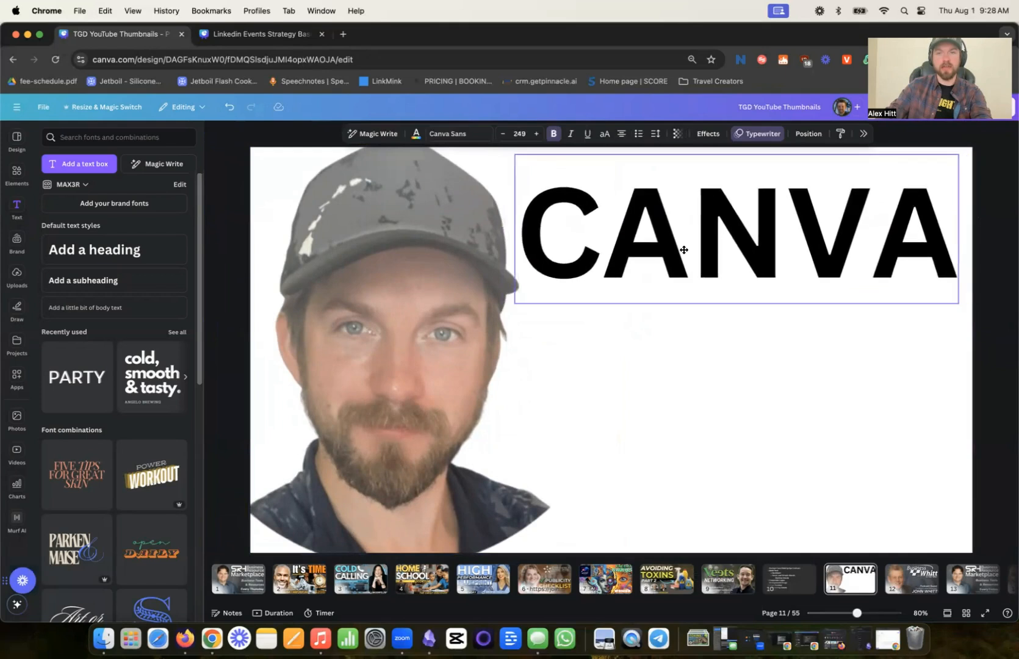
left_click_drag(452, 207, 446, 207)
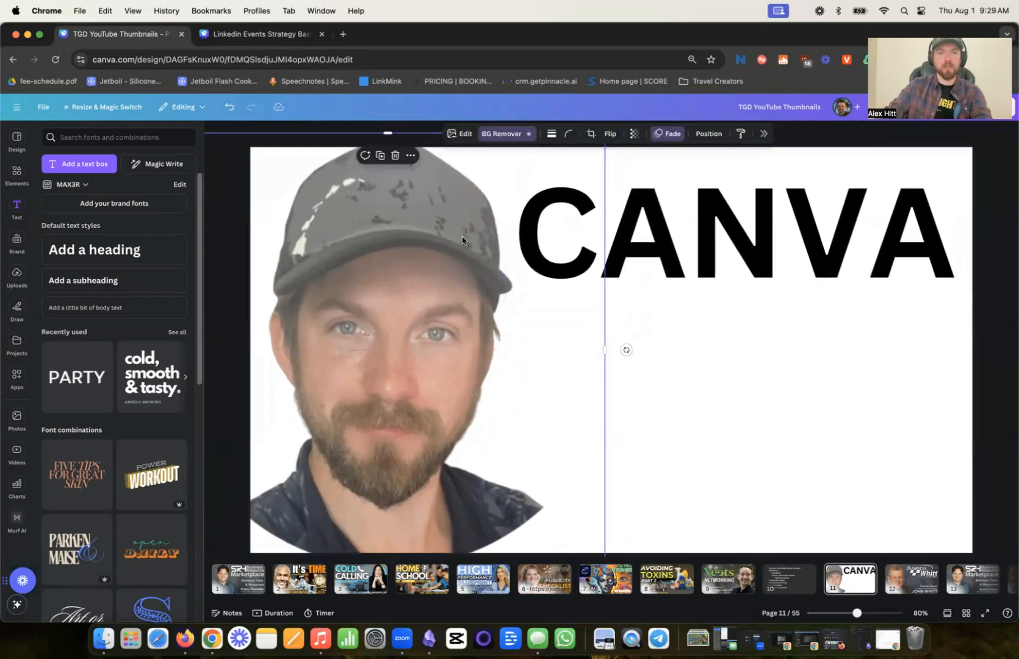
left_click(707, 240)
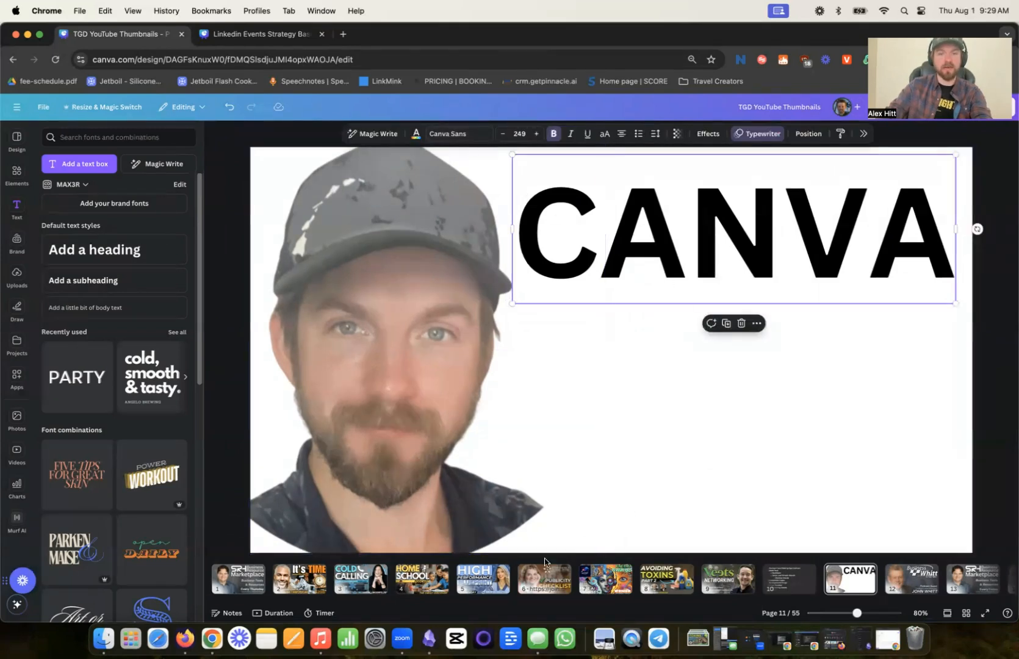
- Compare the title lettering on pages 4, 5 and 9 with page 11, and check the font of the HOME SCHOOL title
left_click(428, 591)
left_click(461, 237)
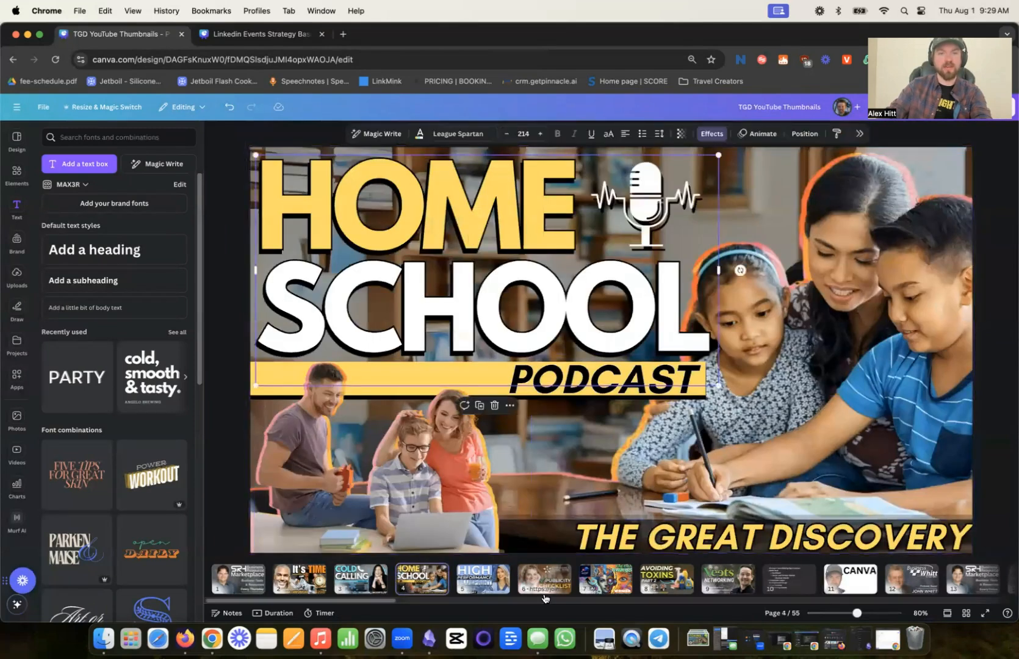
left_click(479, 585)
left_click(730, 585)
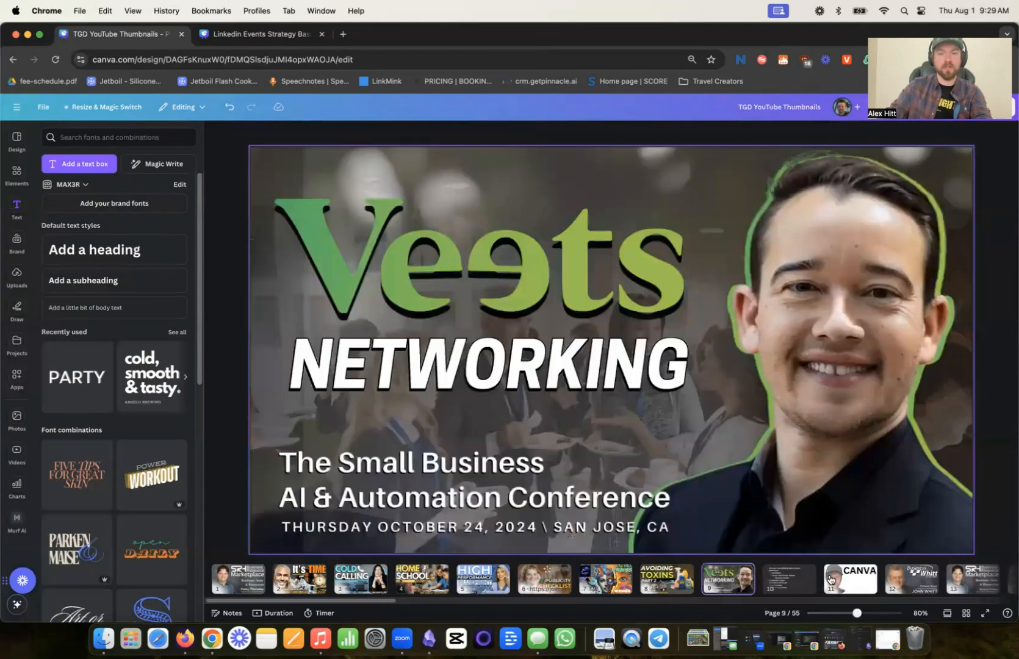
left_click(850, 579)
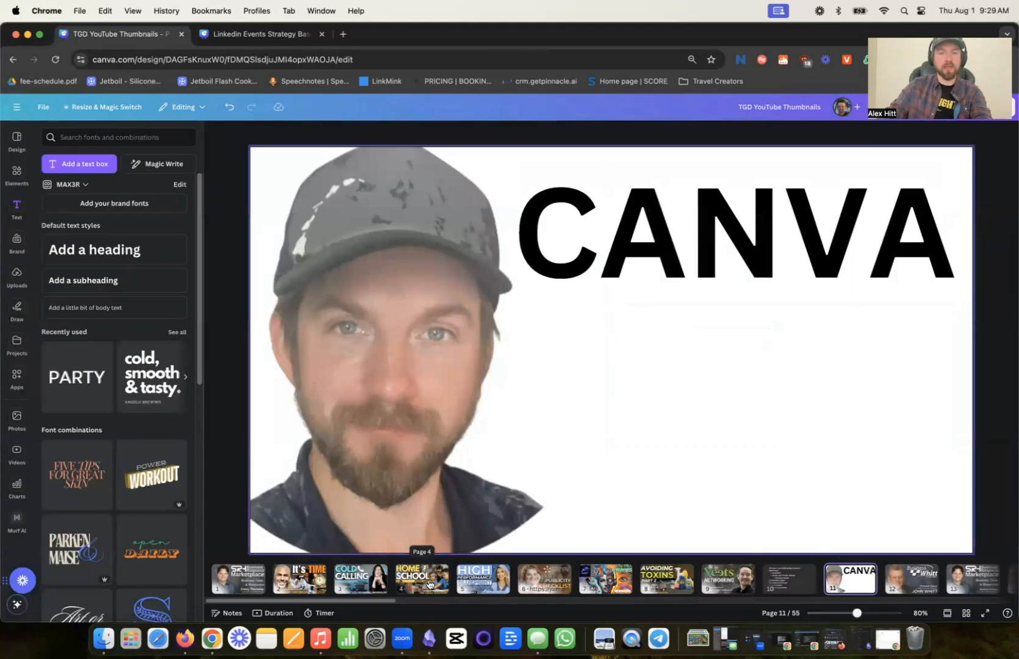
left_click(429, 585)
left_click(414, 200)
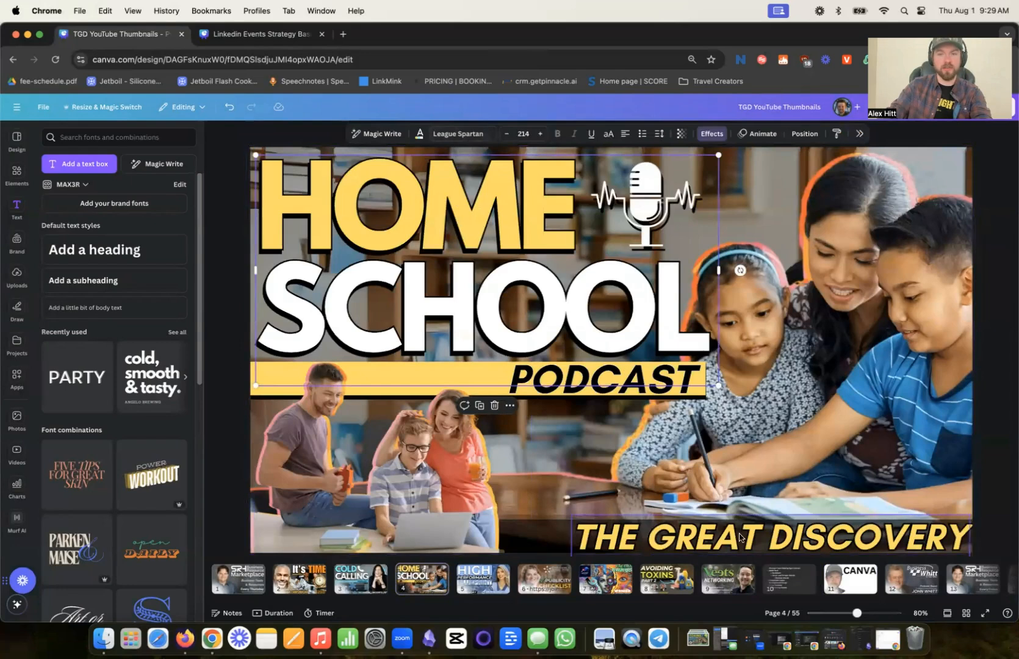
- Set the font of the CANVA heading on page 11 to League Spartan
left_click(831, 584)
left_click(664, 243)
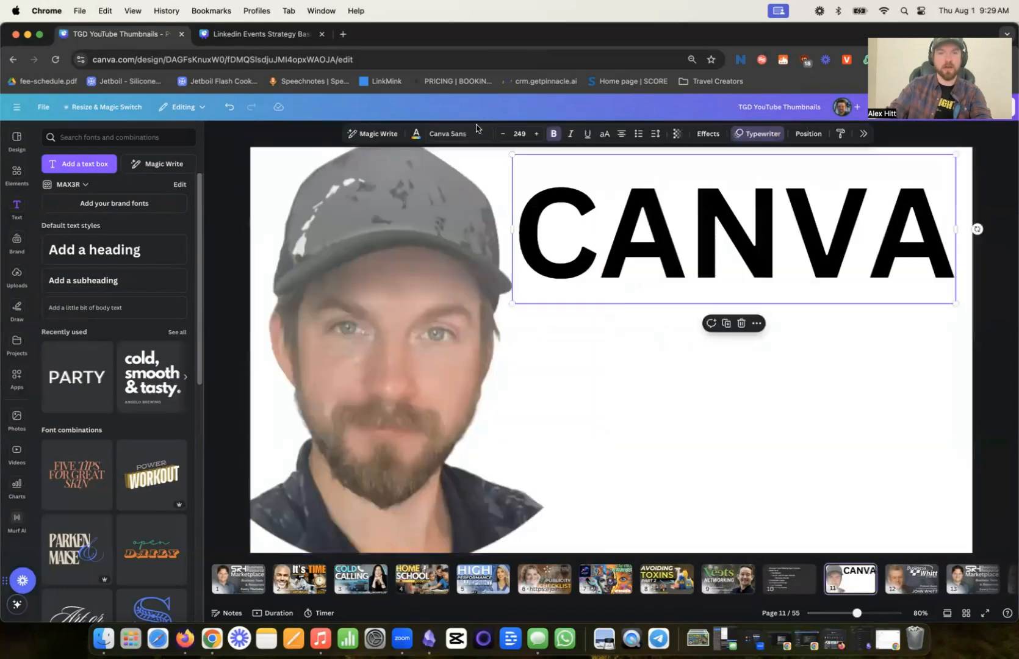
left_click(452, 133)
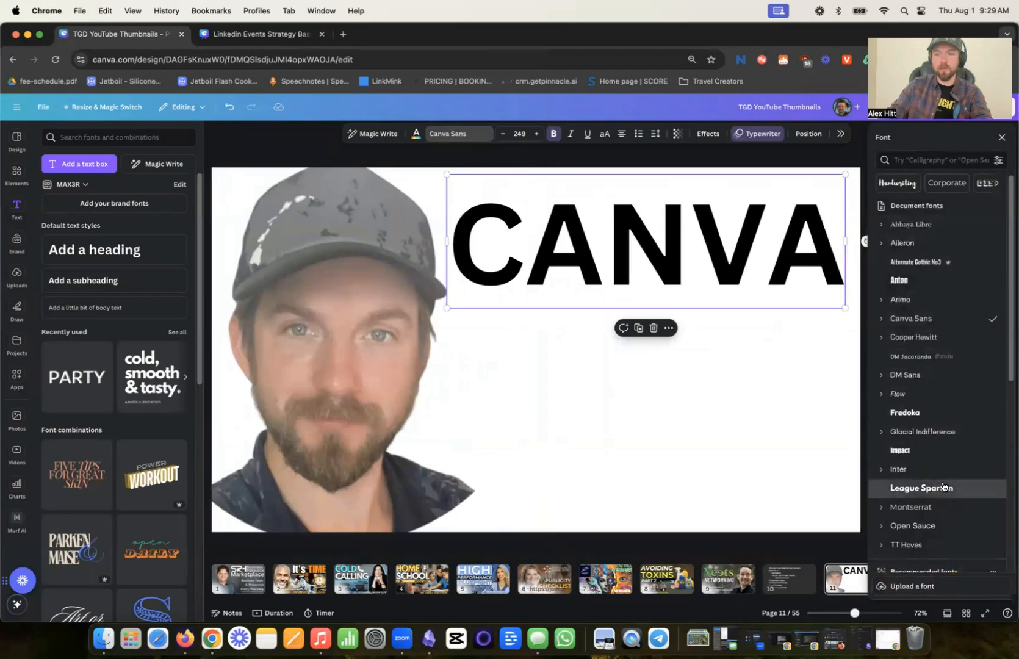
left_click(922, 488)
- Widen the CANVA heading's text box so the word fits on a single line
left_click(431, 321)
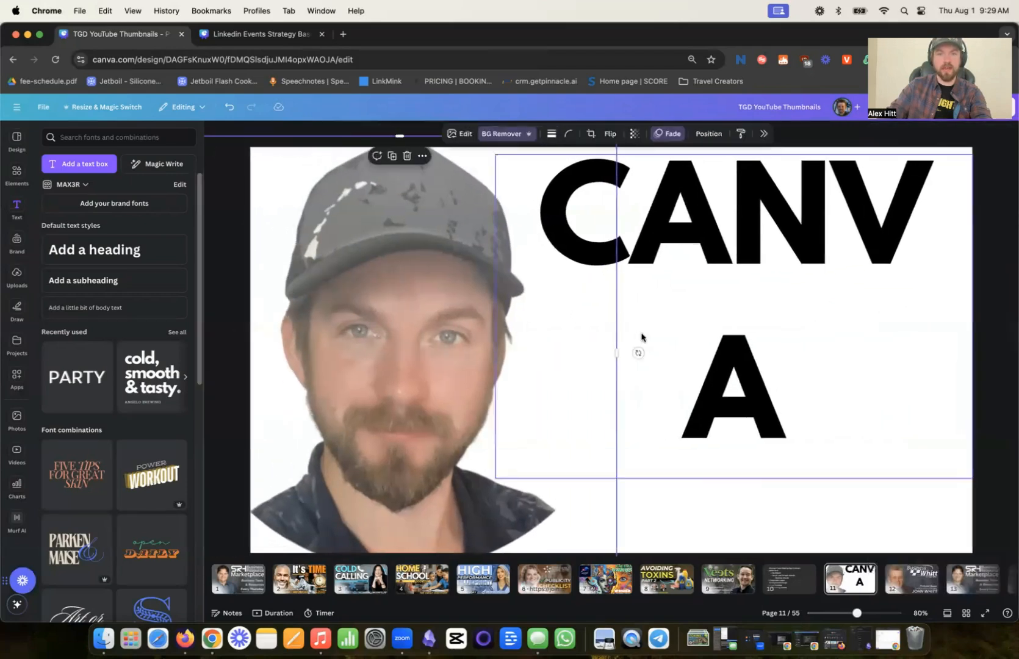
left_click(640, 341)
left_click_drag(498, 318, 469, 307)
- Reposition the portrait at the page's left edge so the cap overlaps the first letter of the CANVA heading
left_click_drag(406, 316, 400, 316)
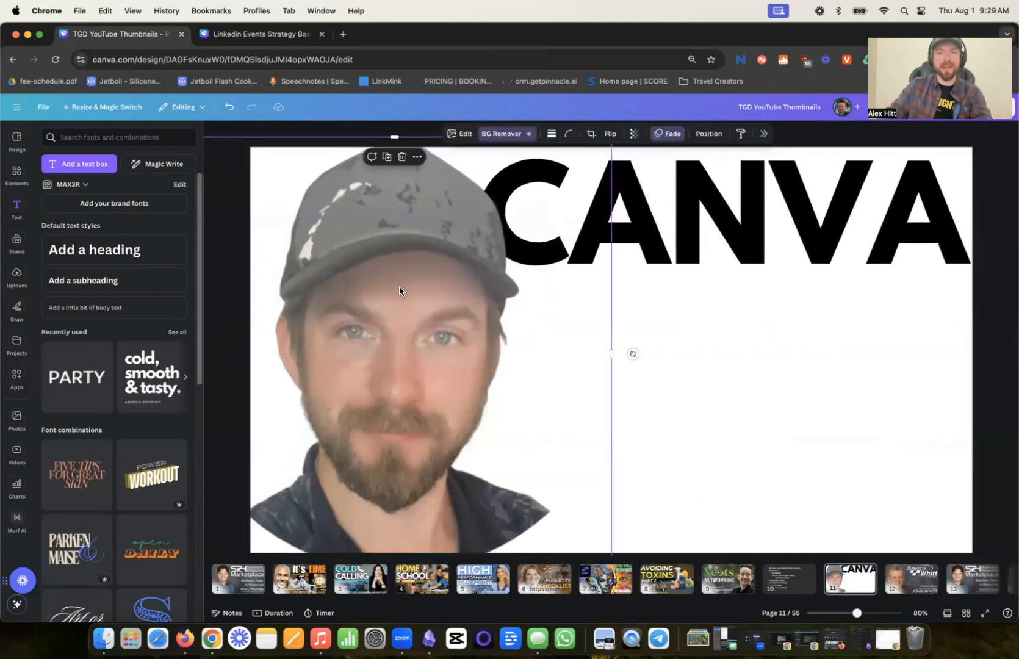
left_click_drag(399, 286, 393, 287)
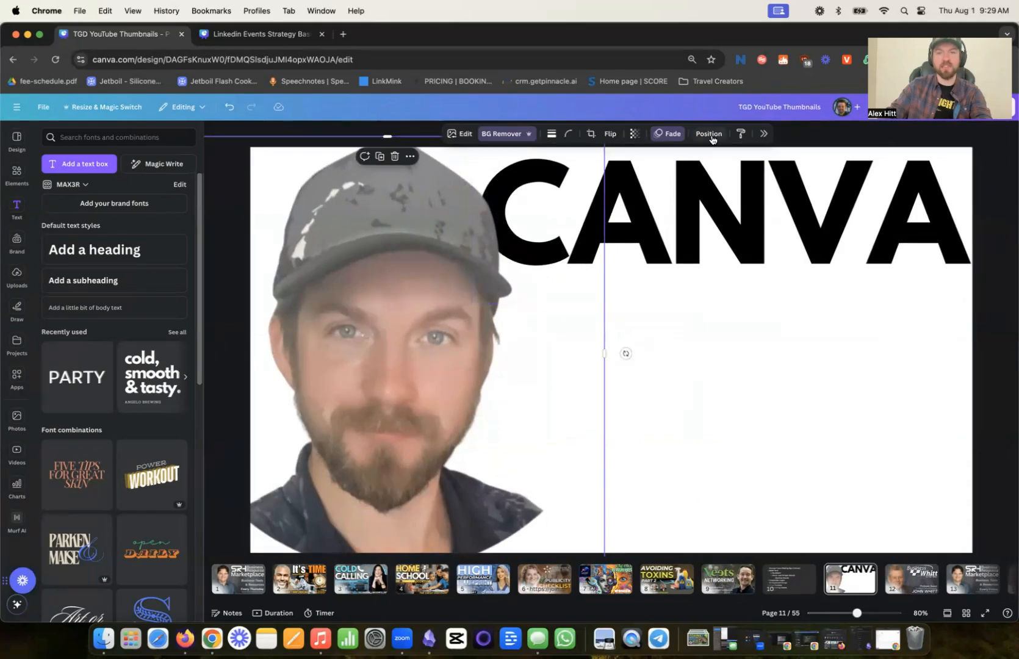
left_click(712, 135)
left_click(712, 136)
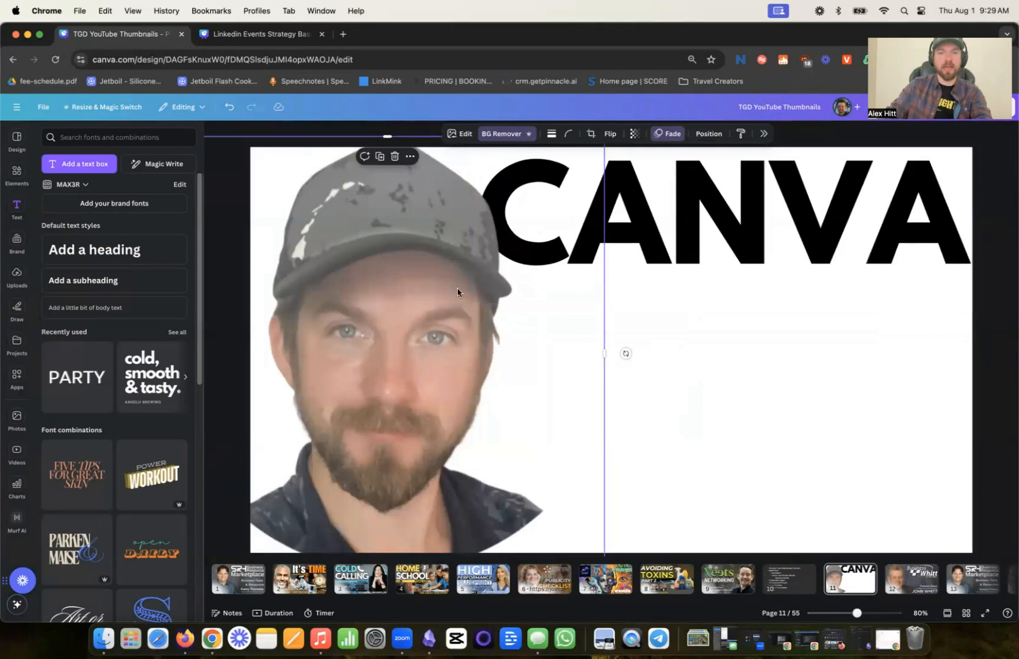
mouse_move(386, 272)
left_mouse_down()
mouse_move(546, 281)
mouse_move(660, 260)
mouse_move(368, 269)
mouse_move(394, 269)
mouse_move(393, 278)
left_mouse_up()
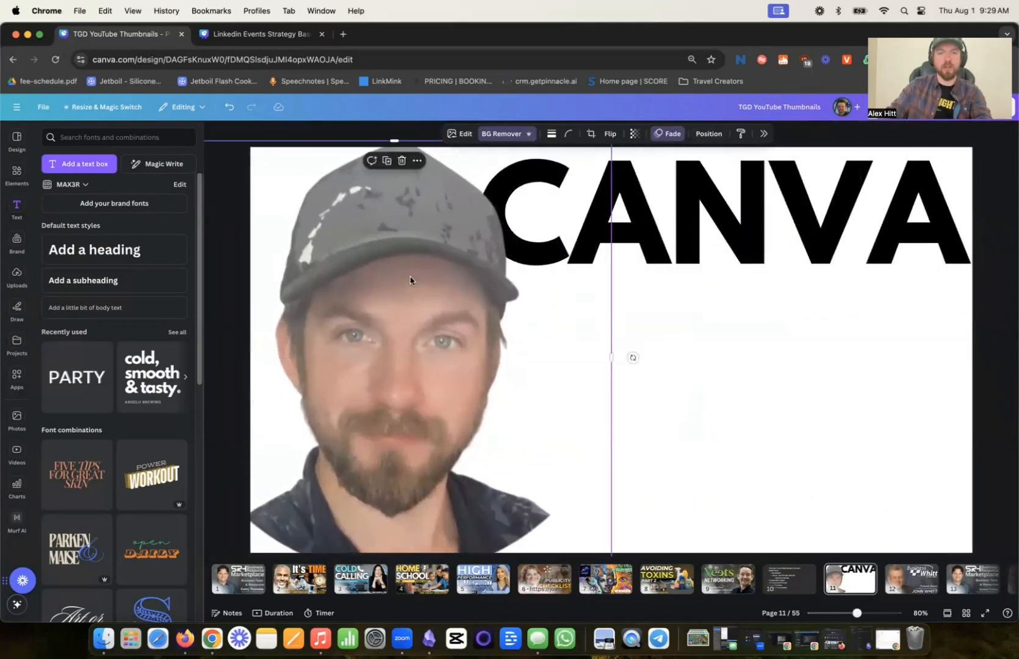
left_click(696, 192)
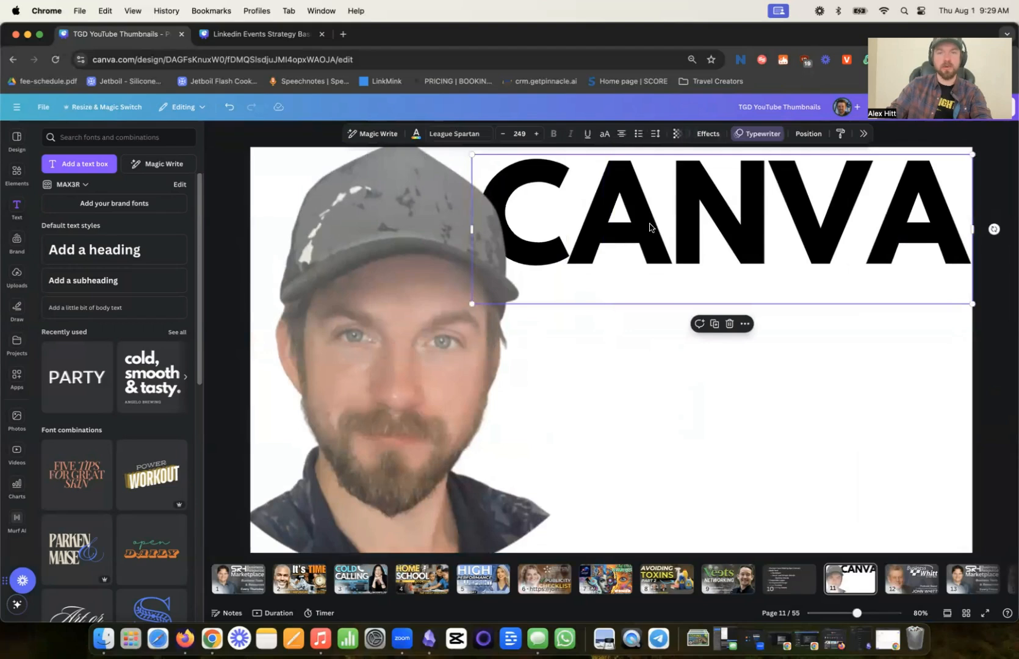
- Enlarge the CANVA heading to font size 260, shift the portrait slightly towards the page's left edge and lower the heading a little
left_click(818, 137)
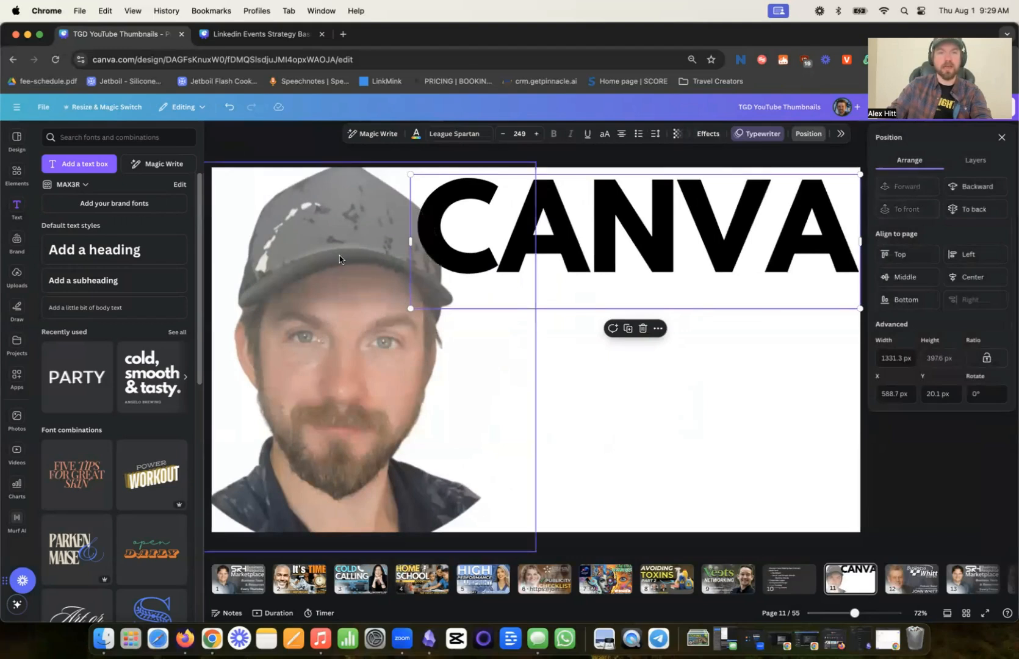
mouse_move(410, 308)
left_mouse_down()
mouse_move(347, 316)
mouse_move(391, 315)
left_mouse_up()
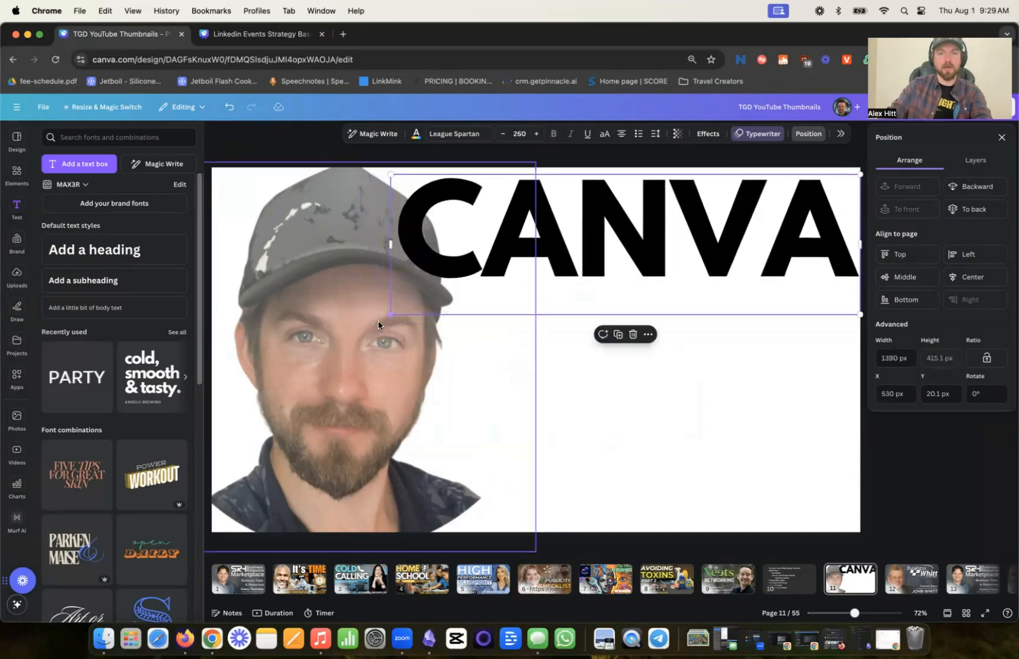
left_click(349, 334)
left_click(642, 317)
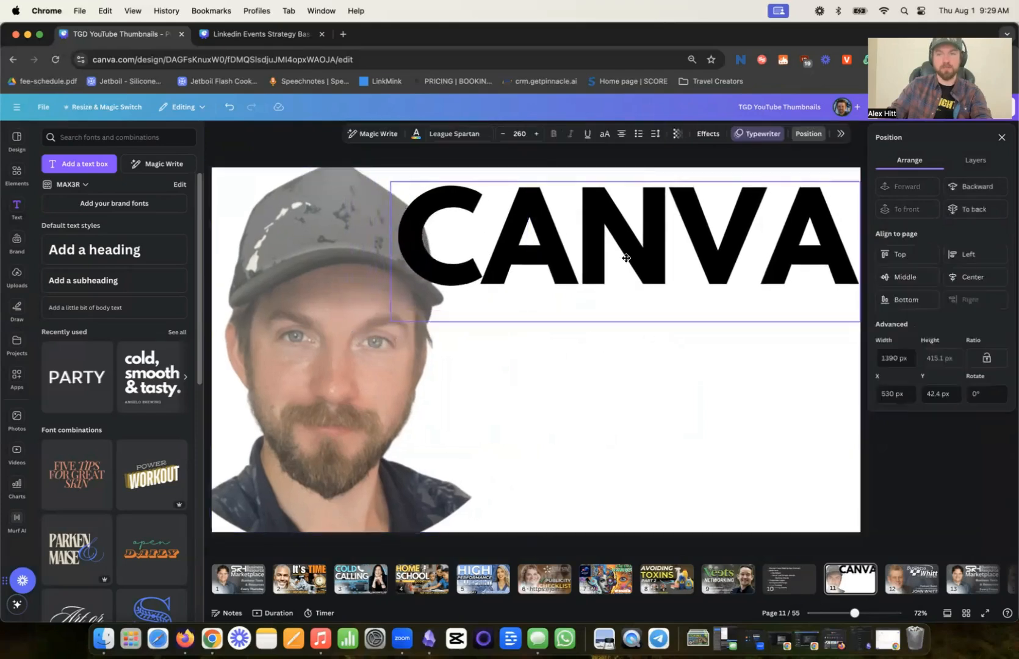
- Reduce the CANVA heading to font size 232 and place it just beside the cap, near the page's upper right corner
left_click_drag(395, 319, 419, 311)
left_click(619, 359)
left_click(598, 293)
left_click(477, 311)
left_click(566, 262)
left_click_drag(482, 313, 504, 307)
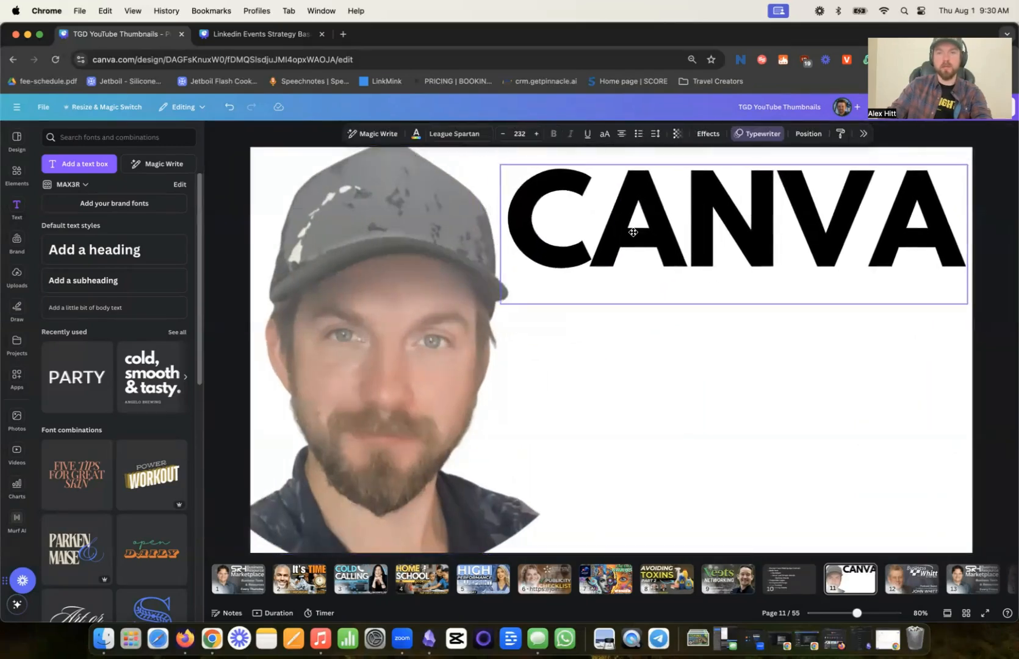
left_click(650, 358)
left_click(788, 238)
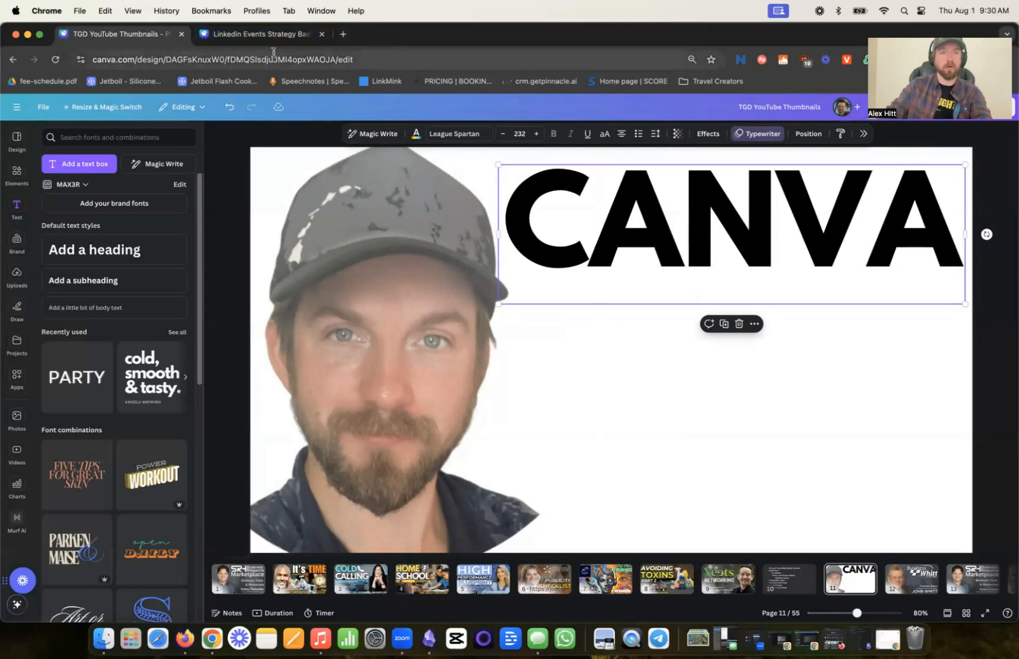
- Leave the LinkedIn events presentation for the Canva home page and open the Marketing Advisory Board design from the recent designs
left_click(264, 37)
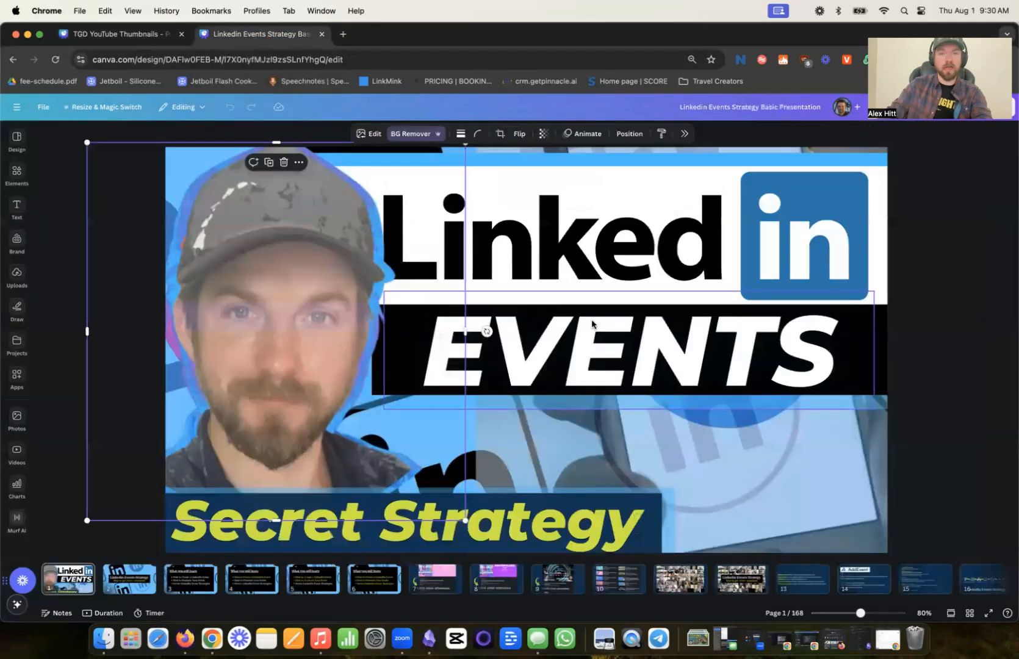
left_click(41, 108)
left_click(16, 108)
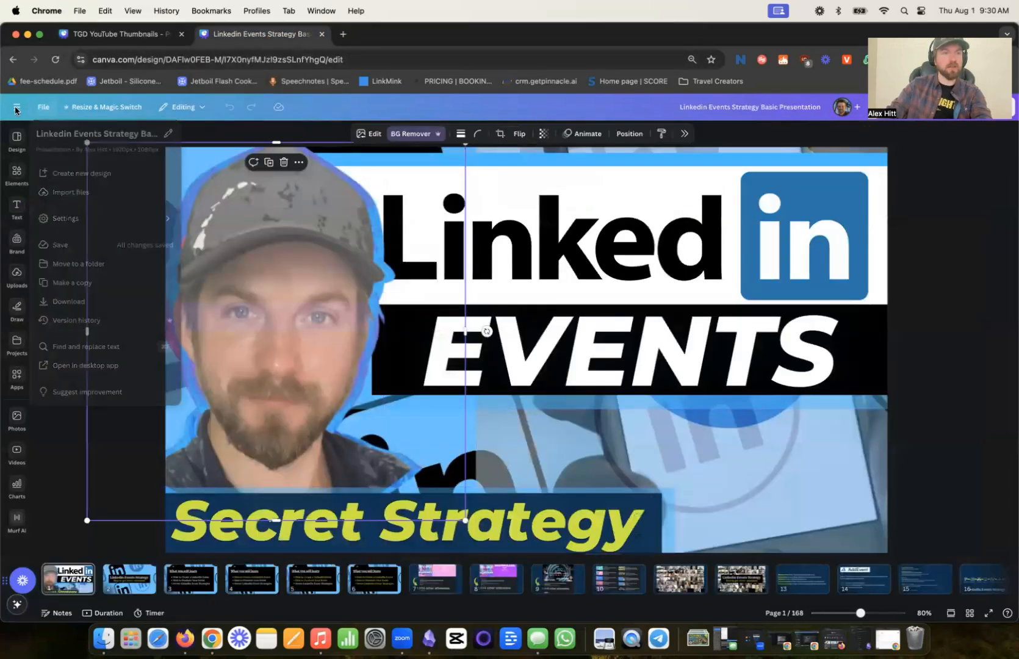
left_click(16, 110)
scroll(491, 360, "down", 6)
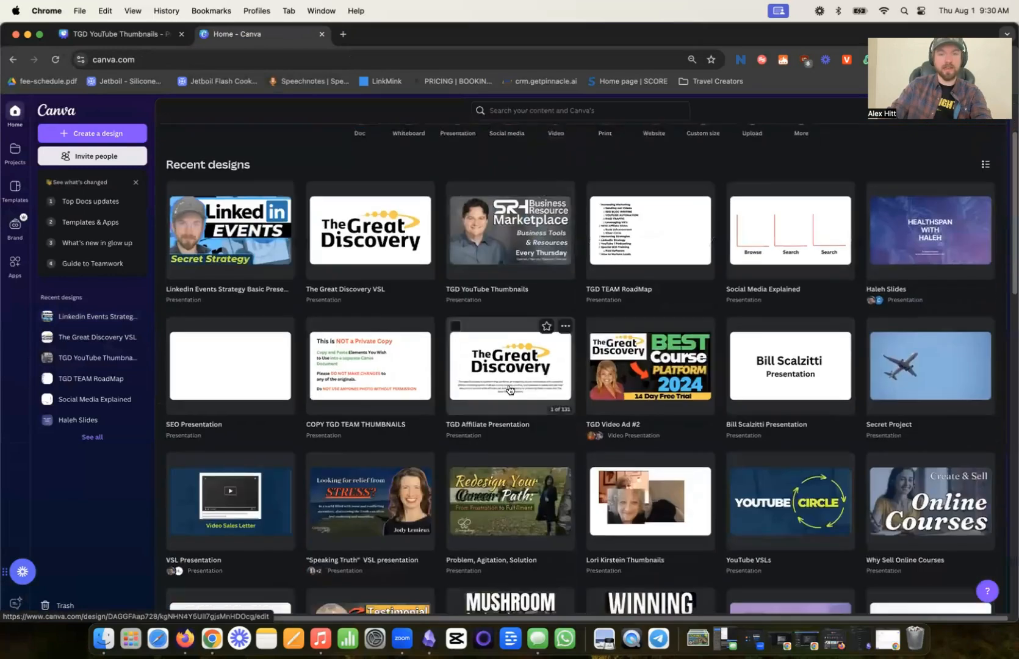
scroll(610, 342, "up", 4)
scroll(663, 333, "down", 1)
scroll(663, 333, "down", 6)
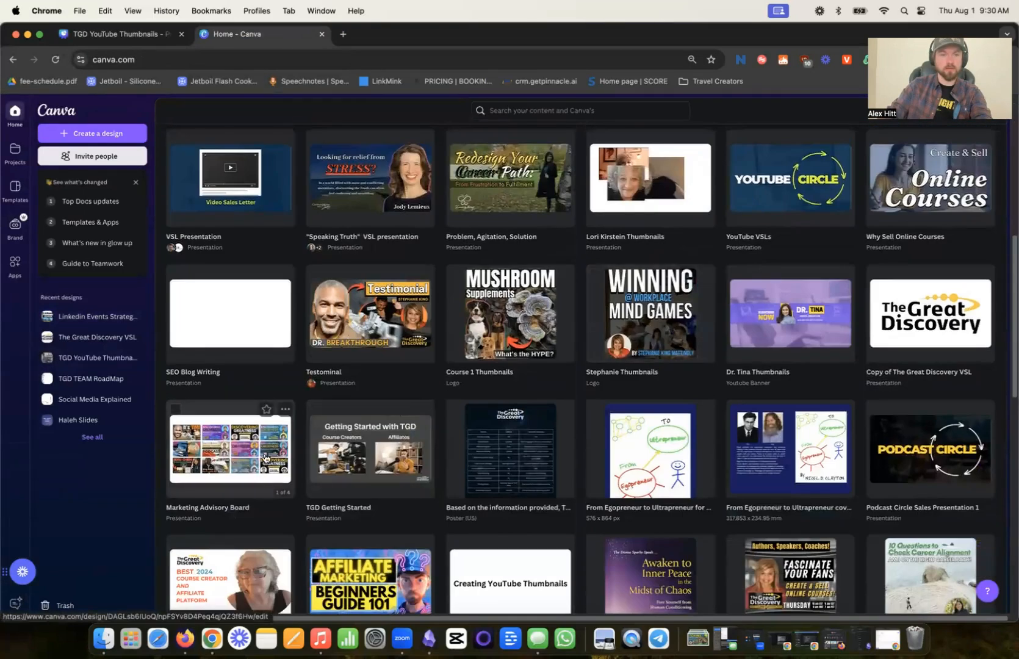
left_click(230, 449)
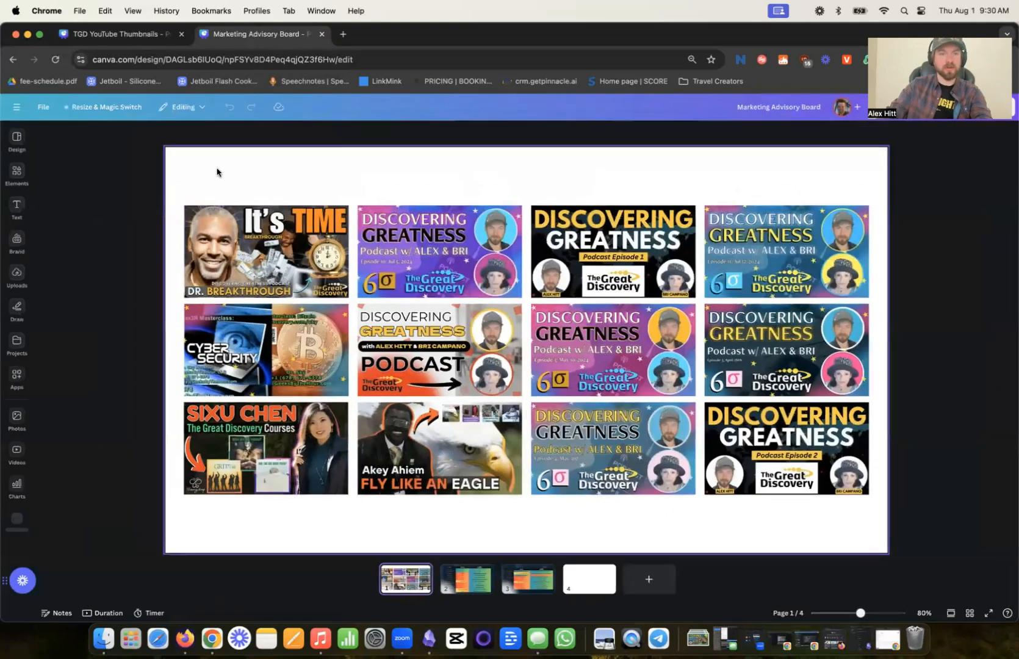
- Copy the whole grid of thumbnails from page 1 of Marketing Advisory Board and paste it onto page 11 of TGD YouTube Thumbnails
left_click_drag(217, 172, 830, 529)
left_click(125, 35)
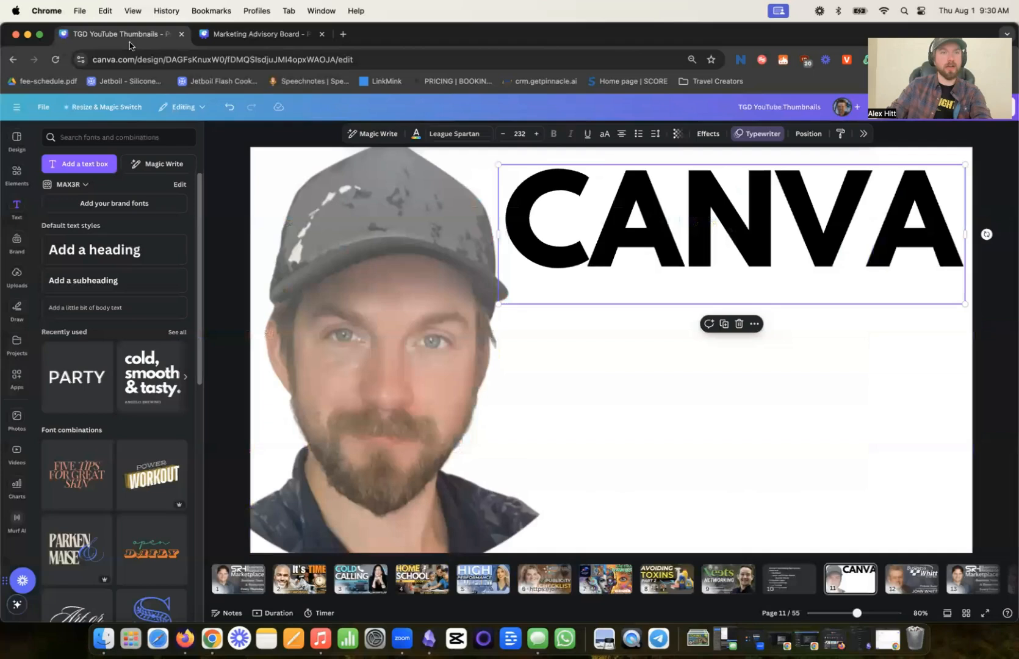
key("cmd+v")
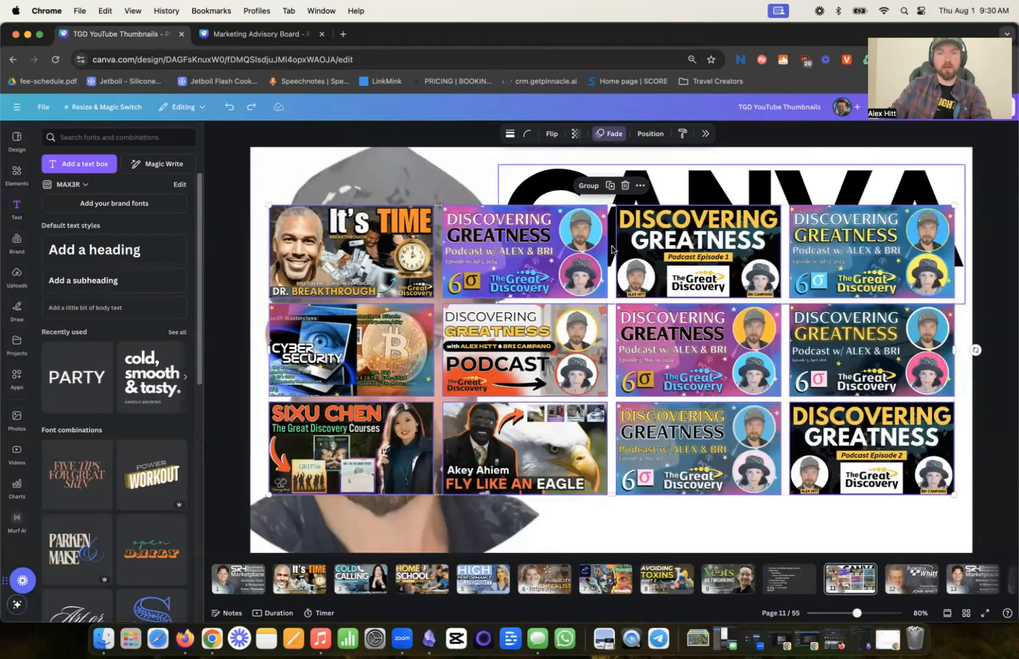
- Group the pasted thumbnails, enlarge the group to cover the whole page, and send it behind the portrait and heading
left_click(589, 186)
left_click_drag(295, 485, 119, 550)
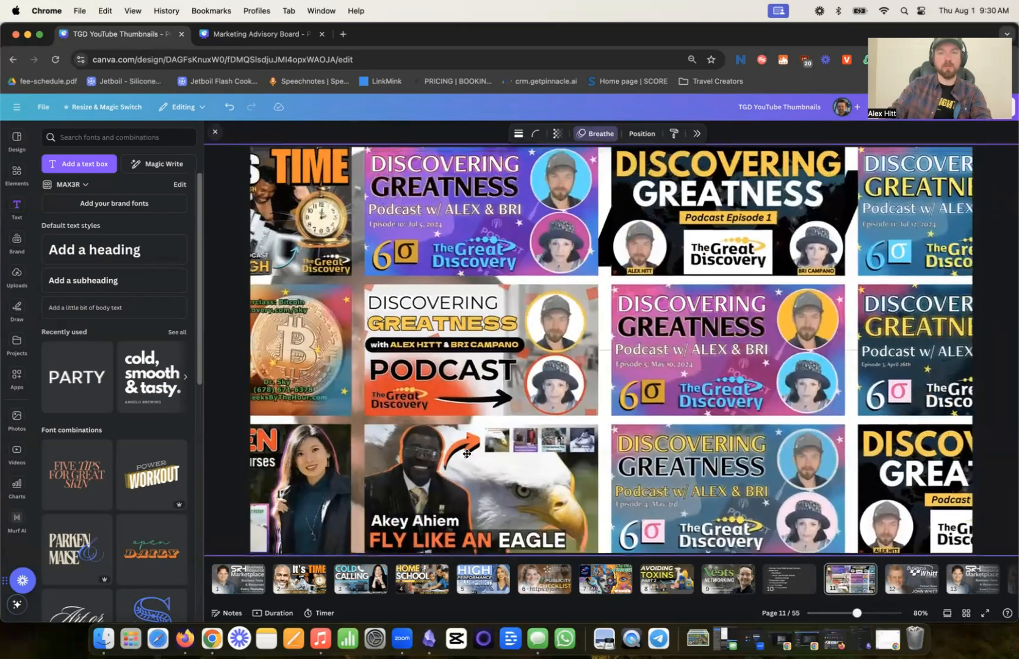
left_click(637, 135)
left_click(963, 209)
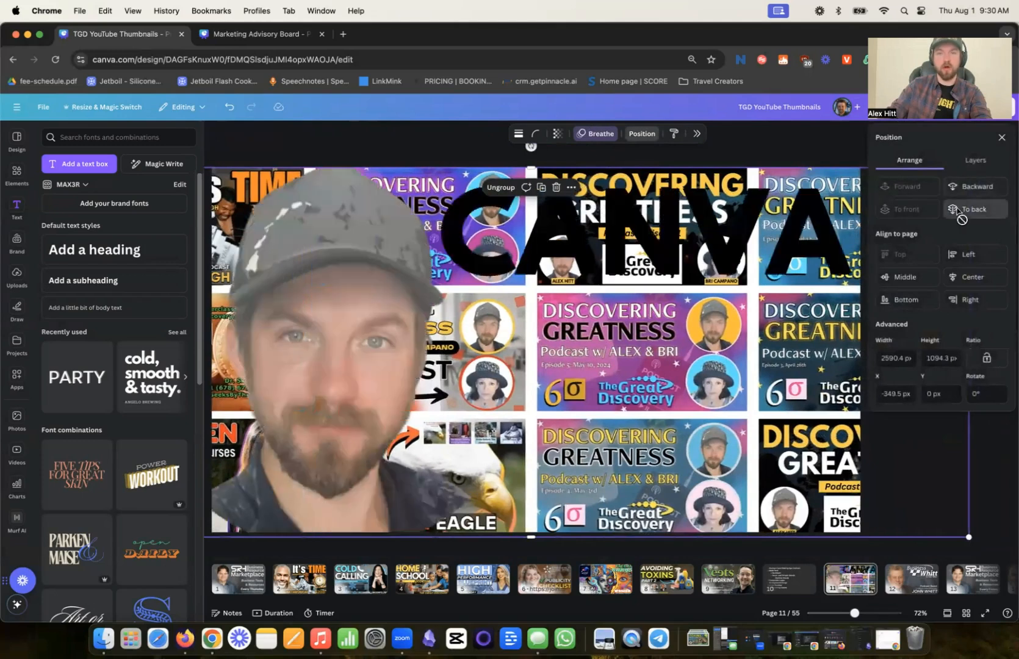
left_click(557, 133)
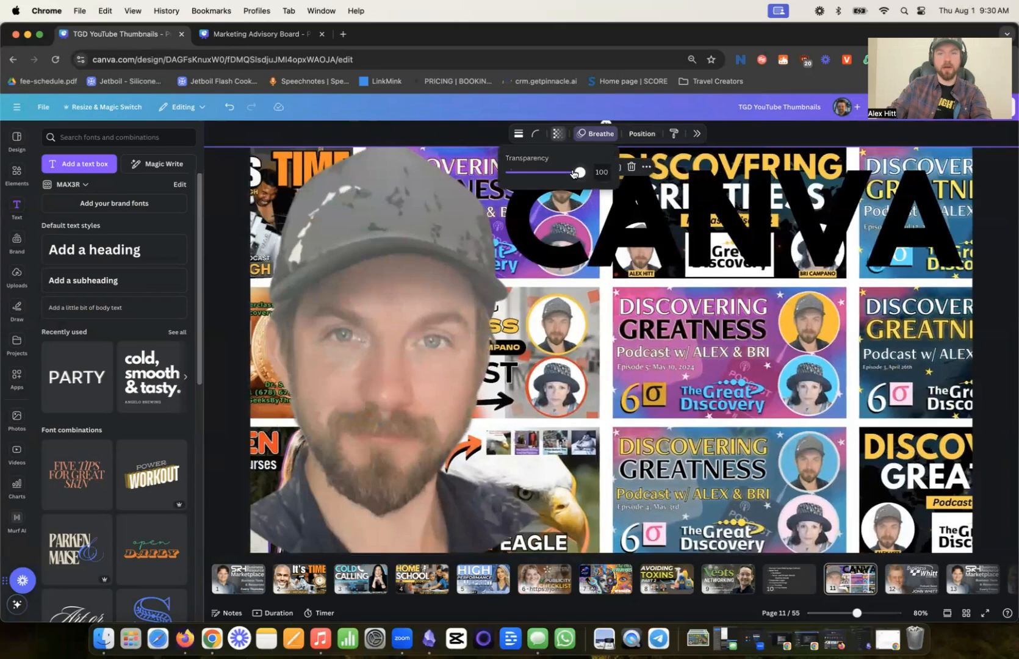
left_click(840, 131)
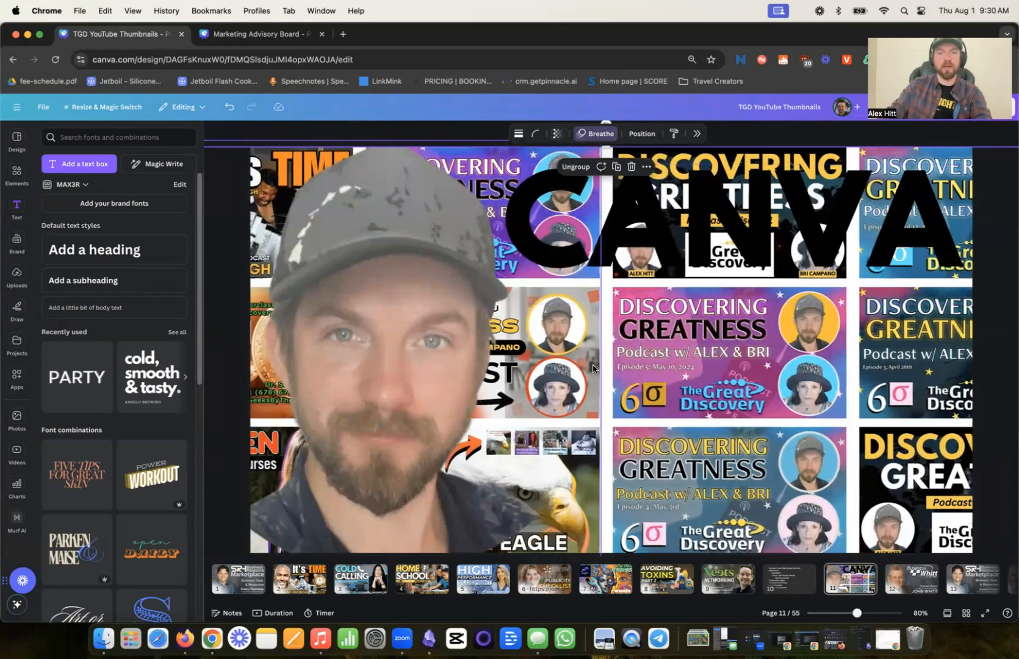
left_click(617, 318)
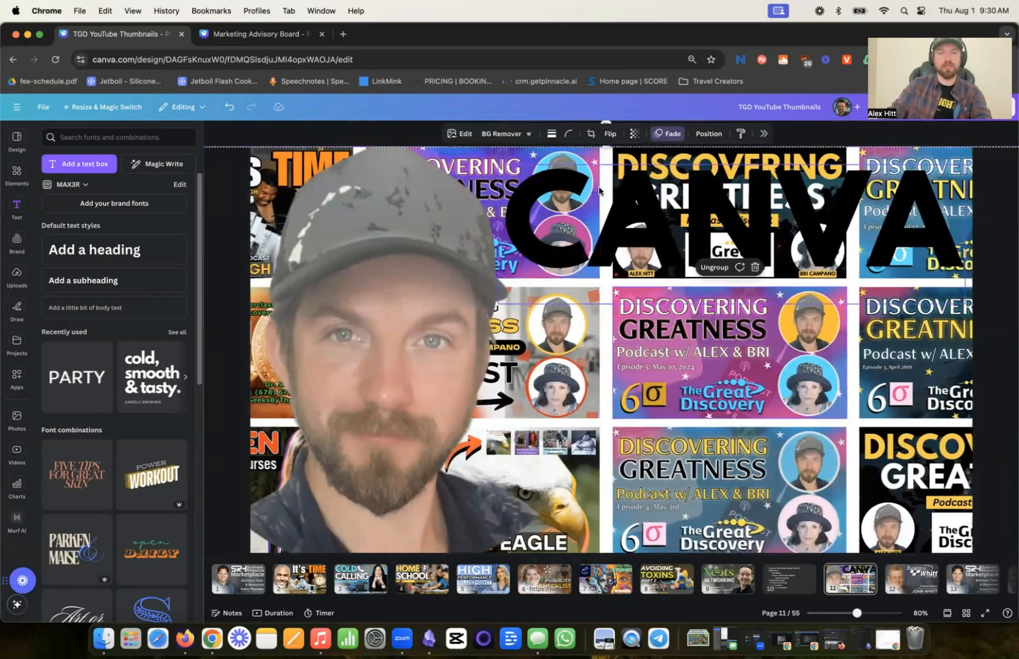
left_click(634, 139)
left_click_drag(657, 172, 697, 182)
left_click(404, 135)
left_click(404, 135)
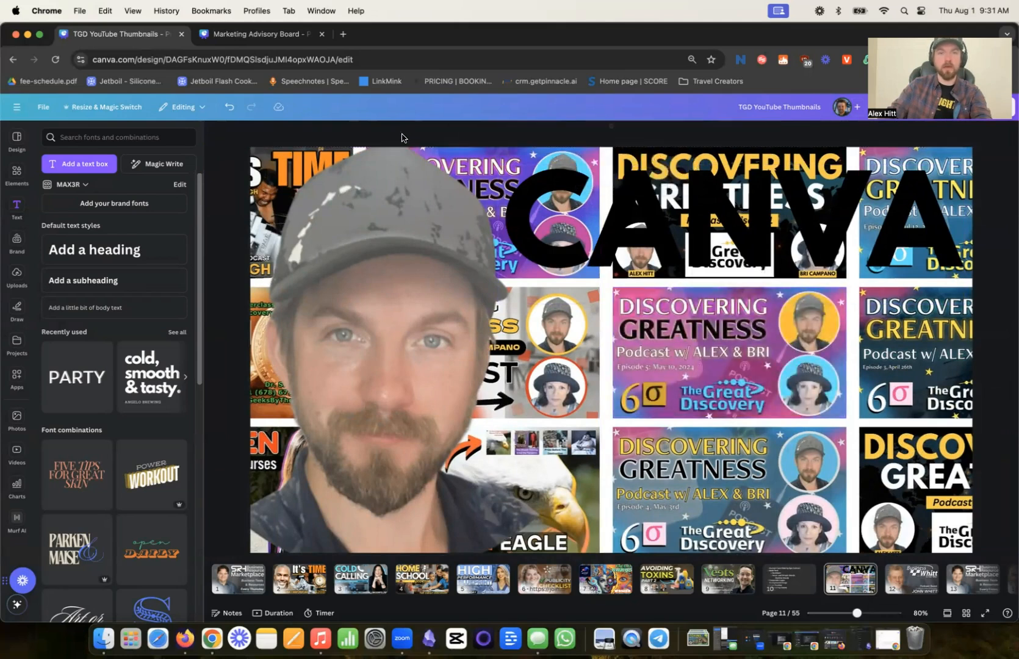
- Add a square shape and stretch it from corner to corner so it covers the entire page
left_click(18, 179)
left_click(60, 285)
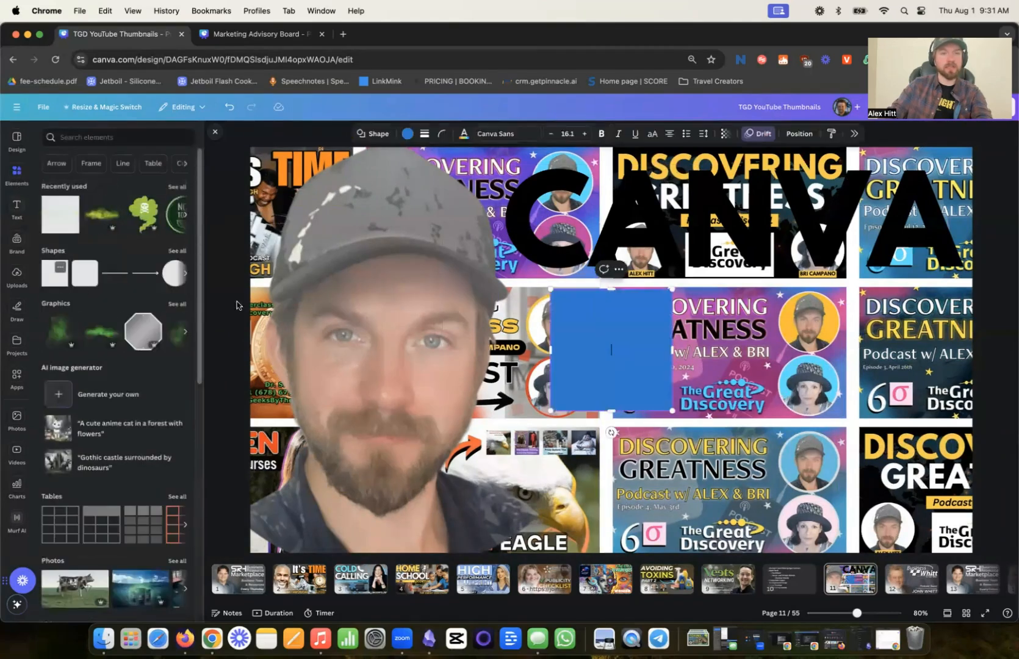
left_click_drag(576, 341, 275, 201)
left_click_drag(370, 269, 970, 552)
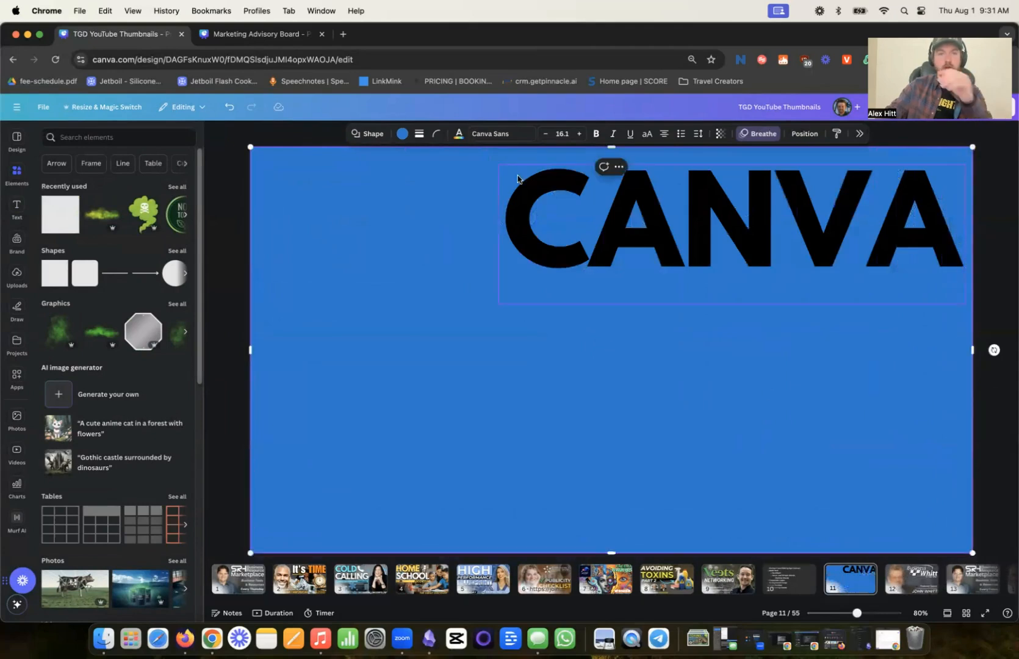
- Color the full-page rectangle black (#000000) and set its transparency to 49
left_click(402, 134)
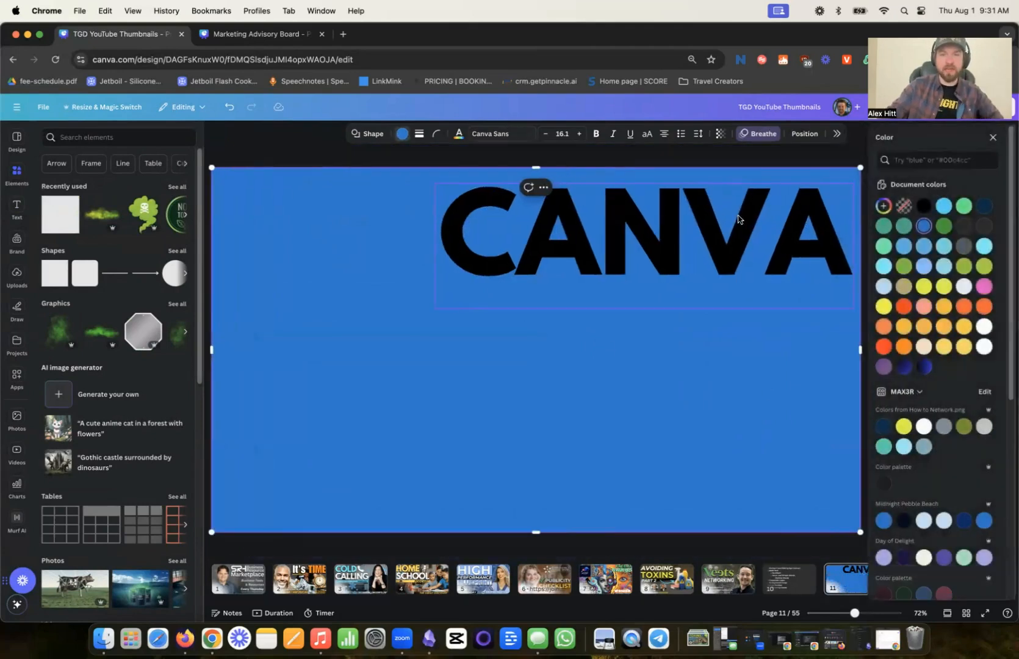
left_click(924, 207)
left_click(720, 134)
left_click_drag(744, 172, 708, 183)
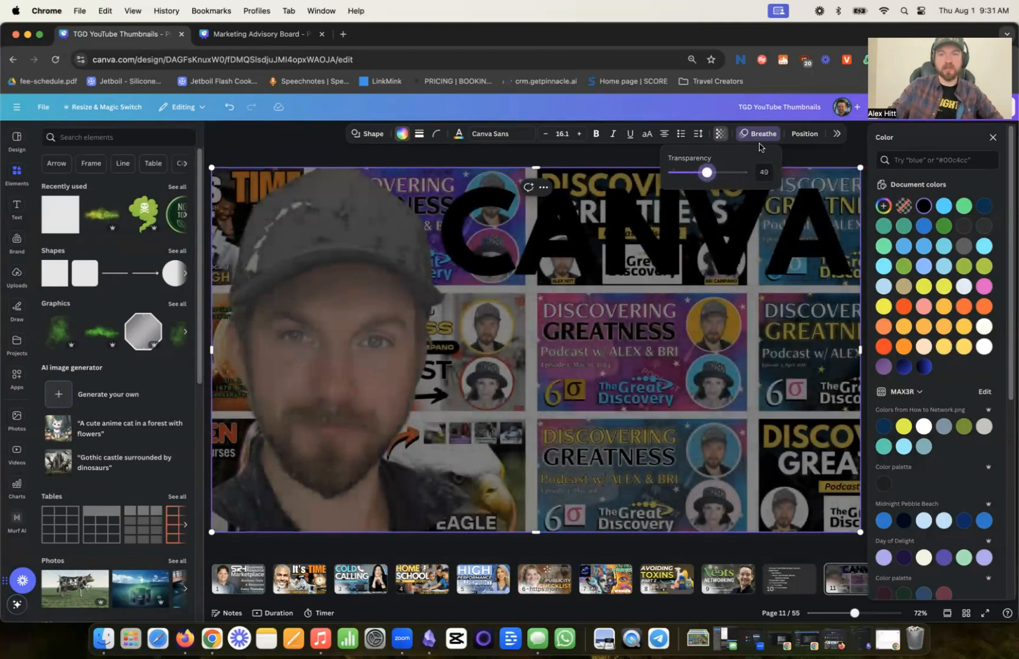
- Move the black overlay below the portrait in the layer order, keeping it above the thumbnail collage
left_click(808, 146)
left_click(808, 134)
left_click(976, 160)
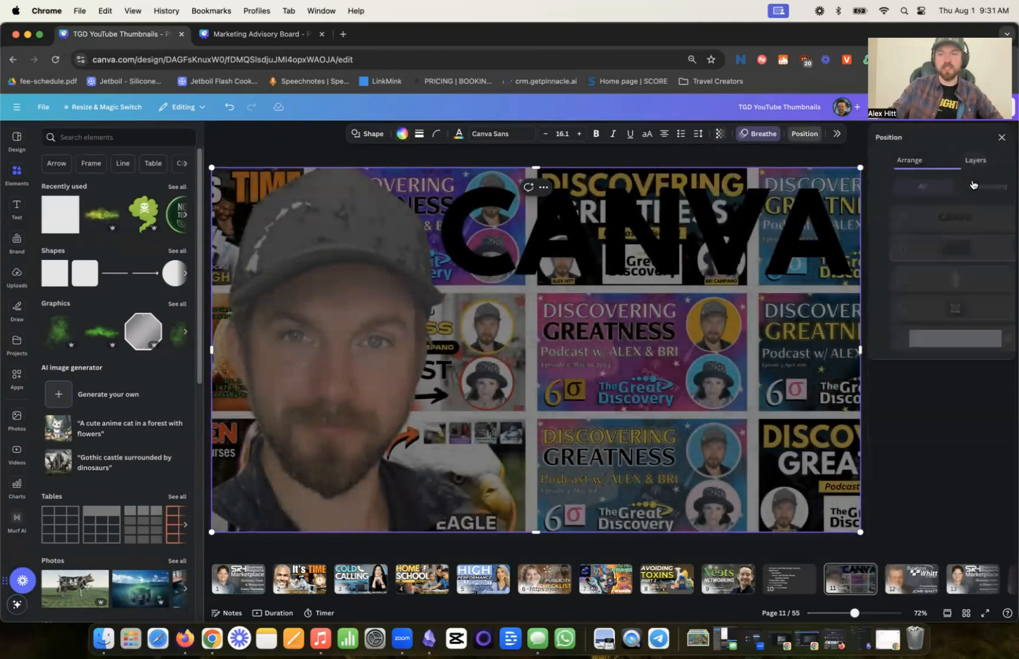
left_click_drag(931, 269, 929, 292)
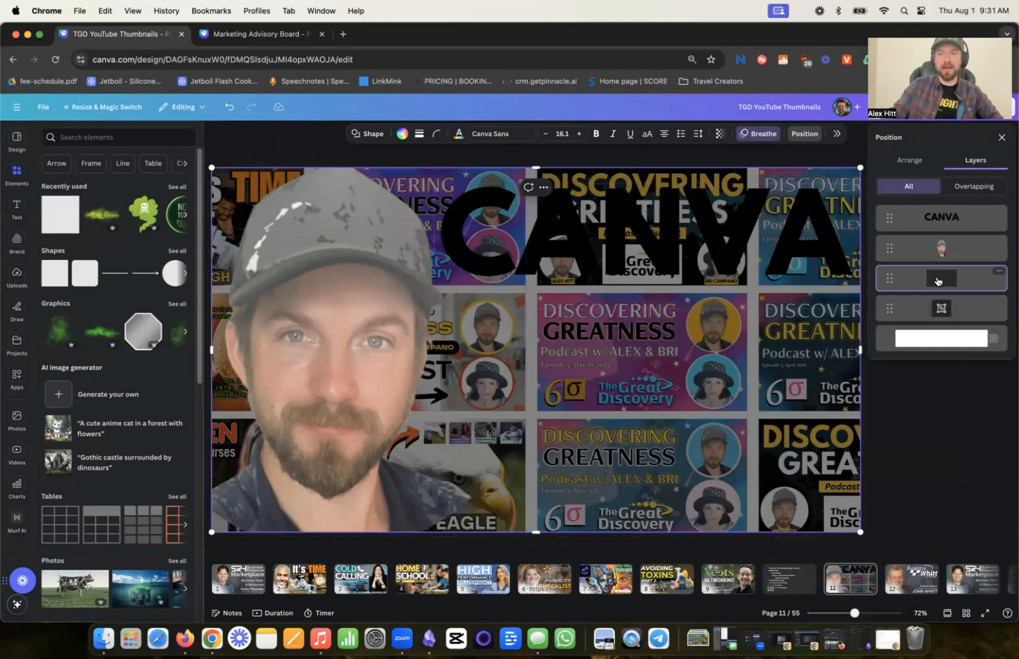
- Change the CANVA heading's text color to white
left_click(942, 224)
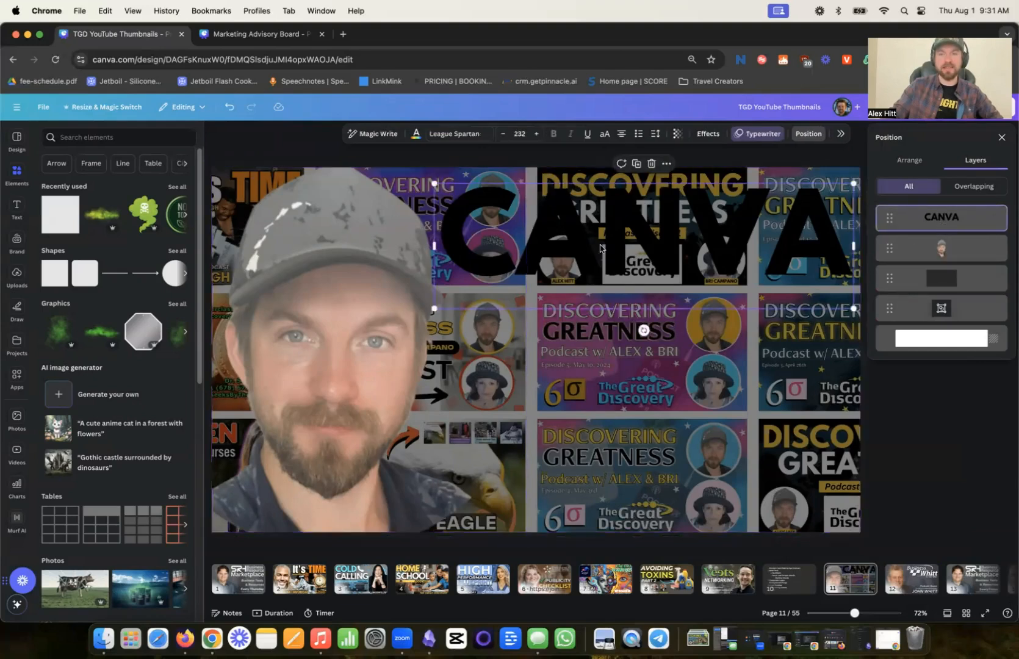
left_click(415, 134)
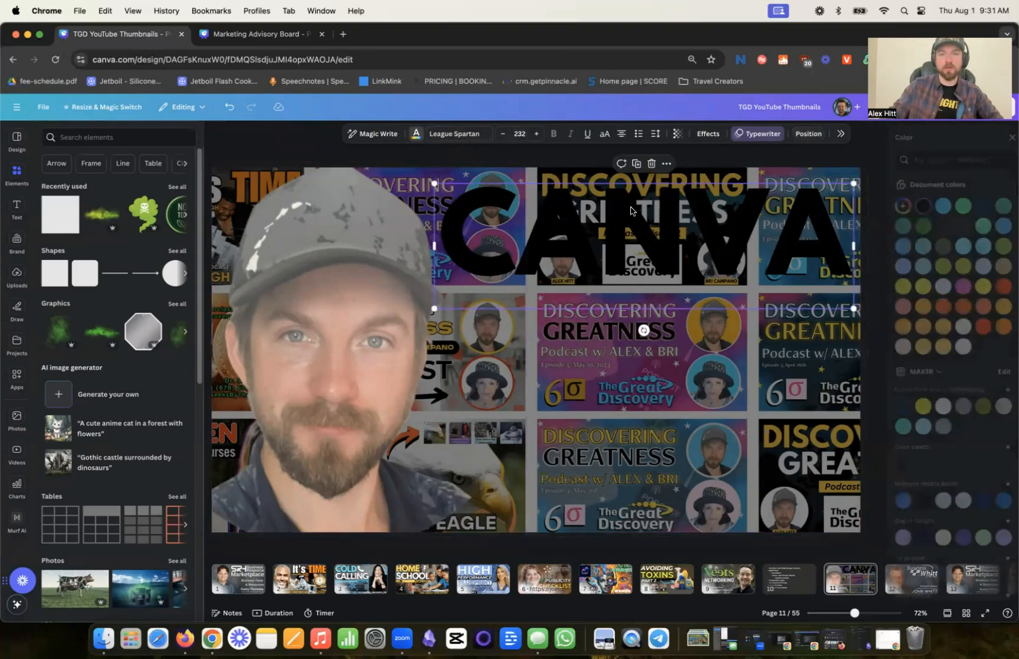
left_click(942, 347)
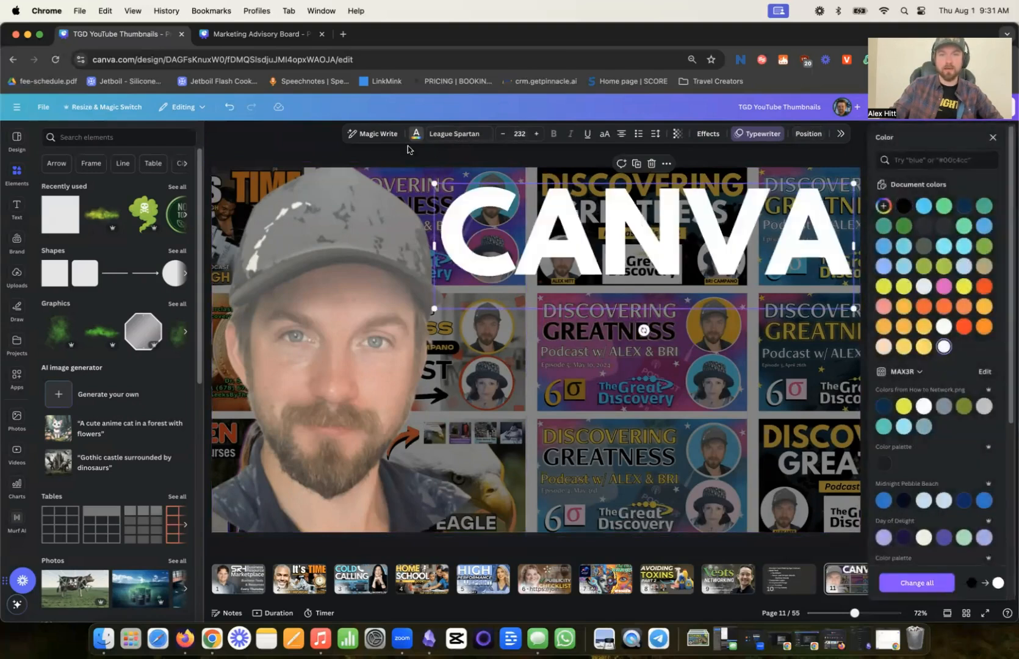
left_click(287, 150)
- Apply an Outline effect to the CANVA heading in black with a thickness of 37
left_click(670, 398)
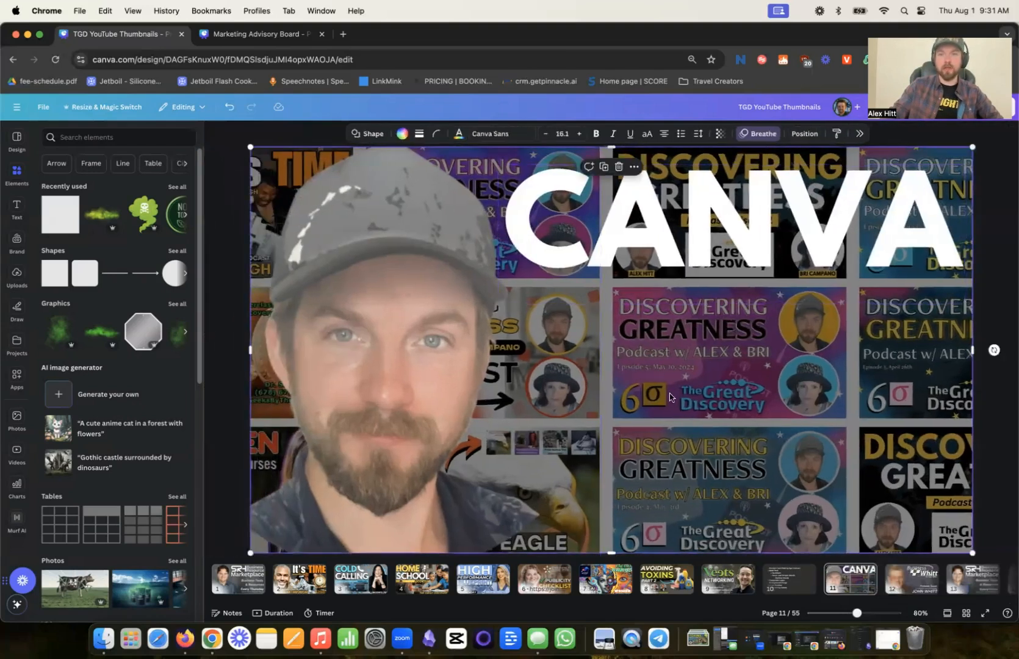
left_click(670, 263)
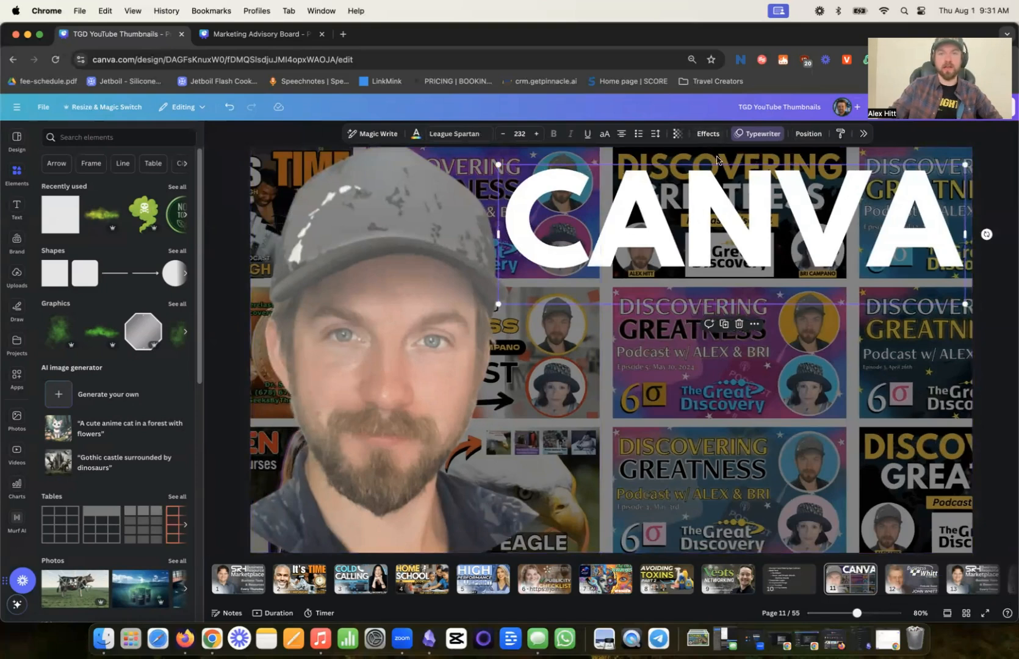
left_click(708, 133)
left_click(984, 263)
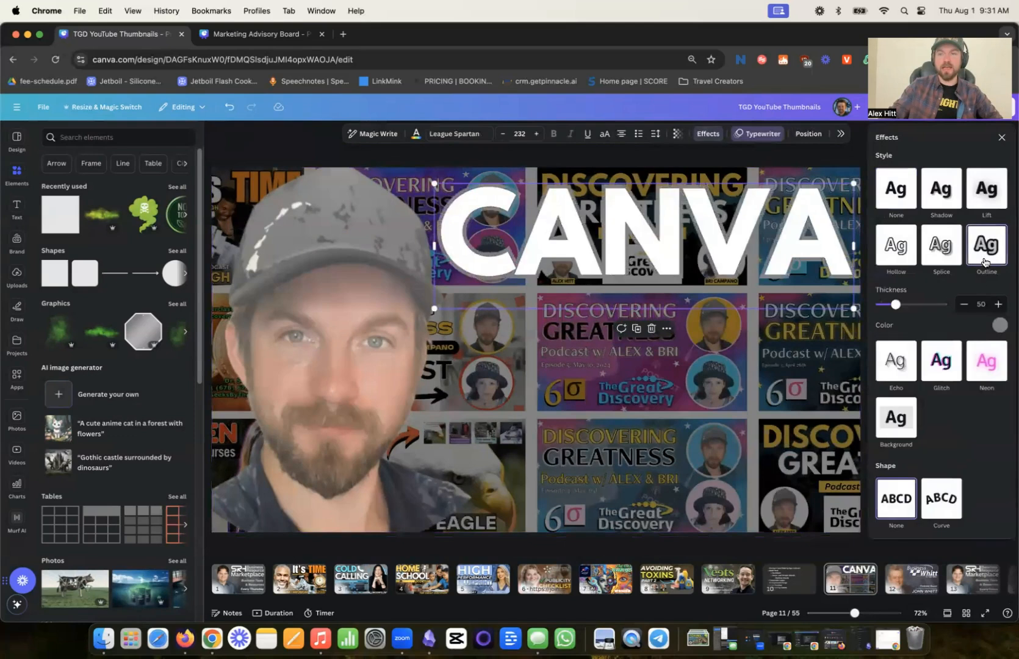
left_click(999, 325)
left_click(891, 372)
mouse_move(895, 304)
left_mouse_down()
mouse_move(905, 306)
mouse_move(895, 308)
left_mouse_up()
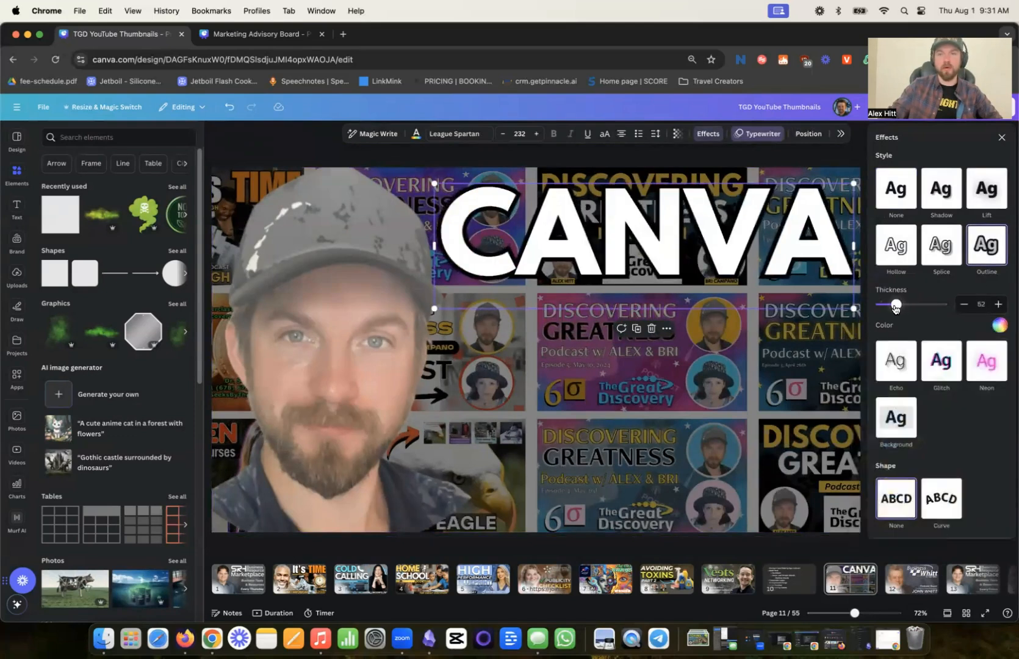
- Recolor the CANVA heading with the blue #24BBCE sampled from the editor's header bar
left_click(414, 137)
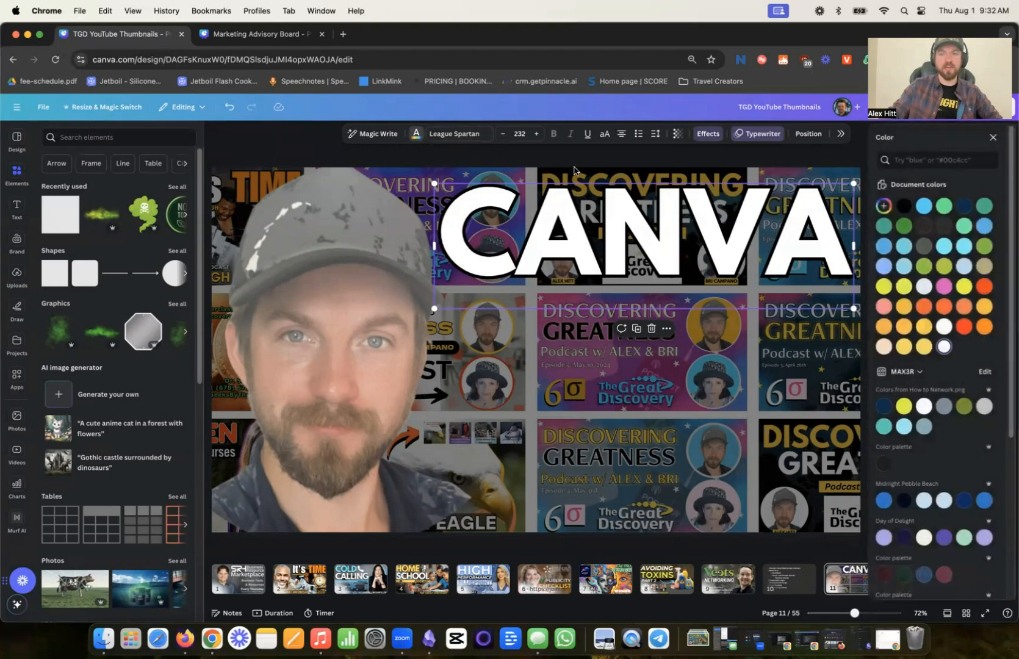
left_click(883, 208)
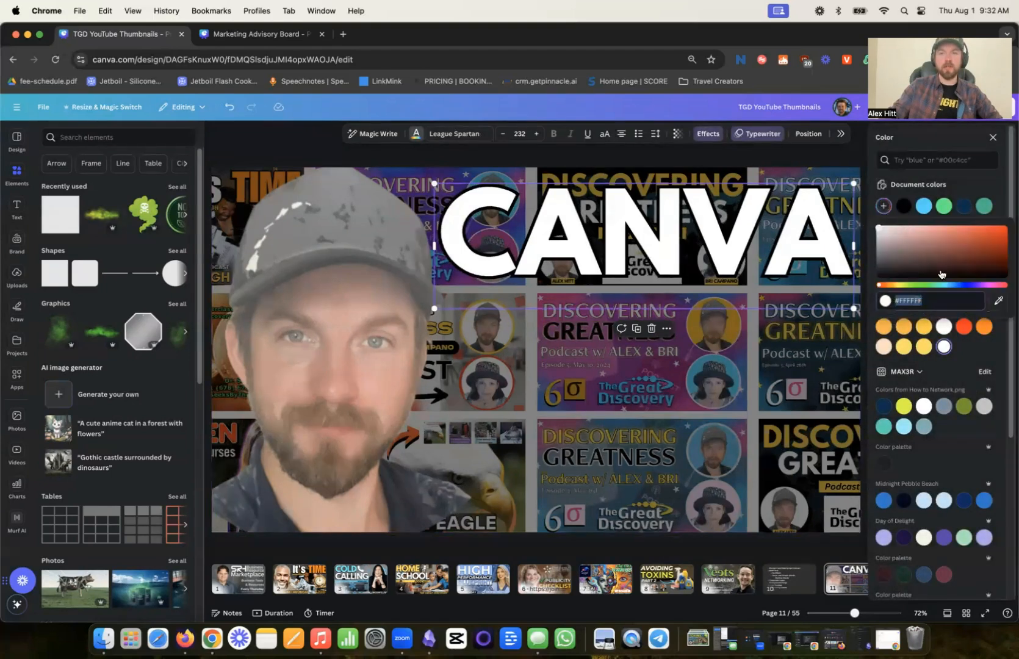
left_click(999, 300)
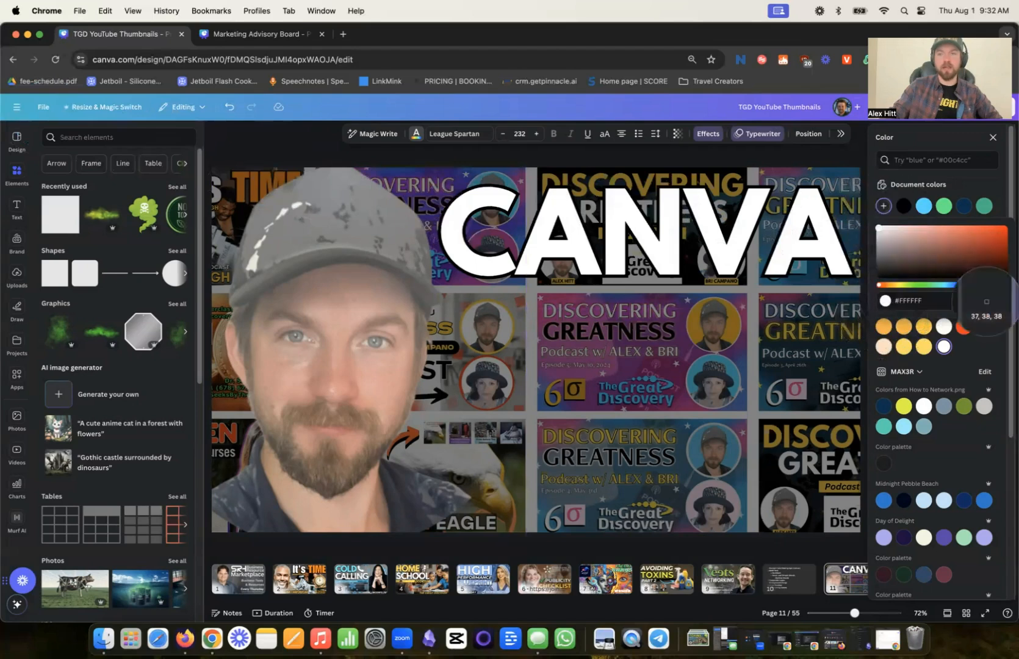
left_click(61, 106)
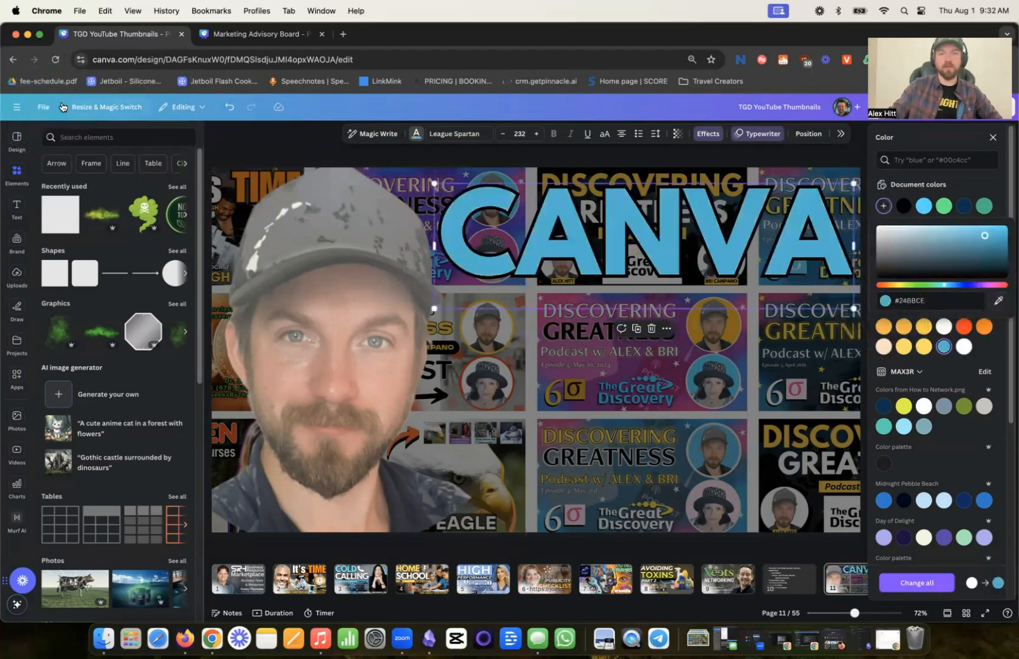
- Brighten the CANVA heading's blue fill and try a white outline before returning the outline to black
left_click_drag(984, 240, 1001, 228)
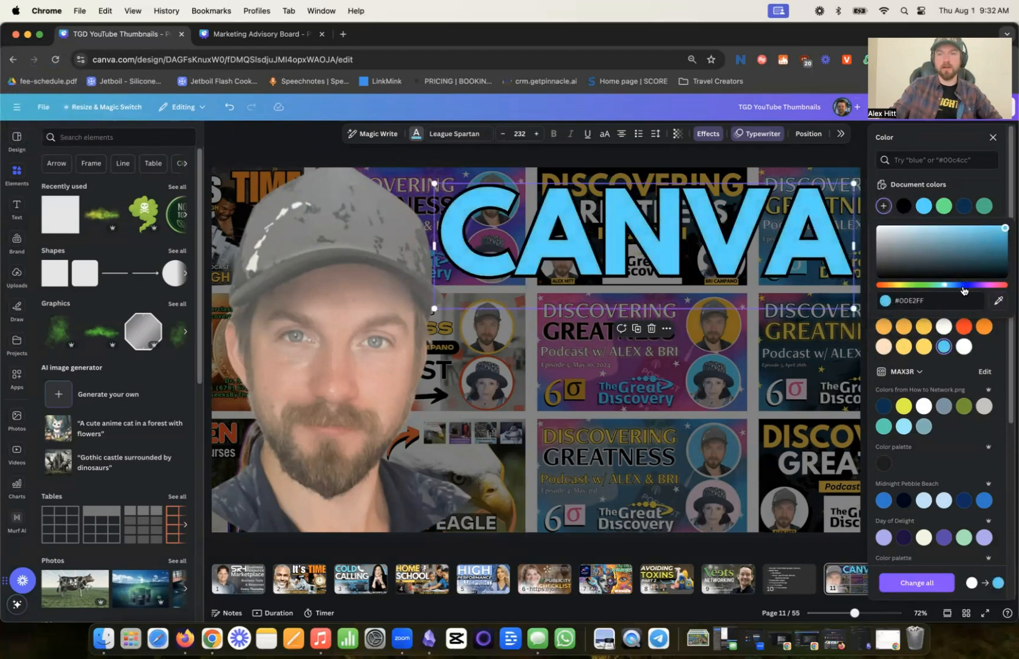
left_click(714, 137)
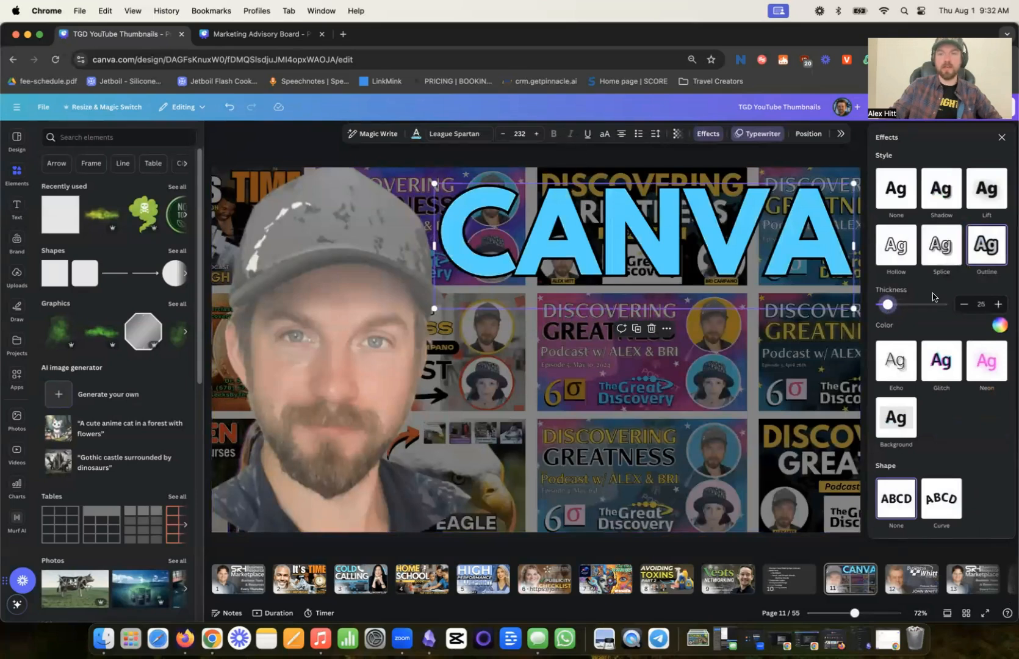
left_click(1000, 327)
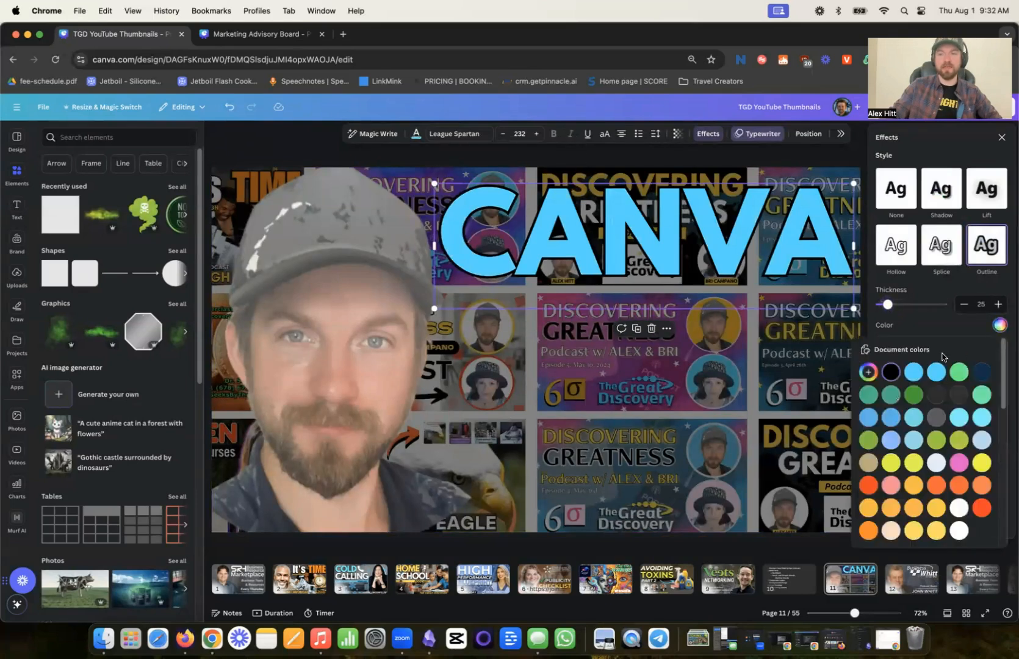
left_click(959, 532)
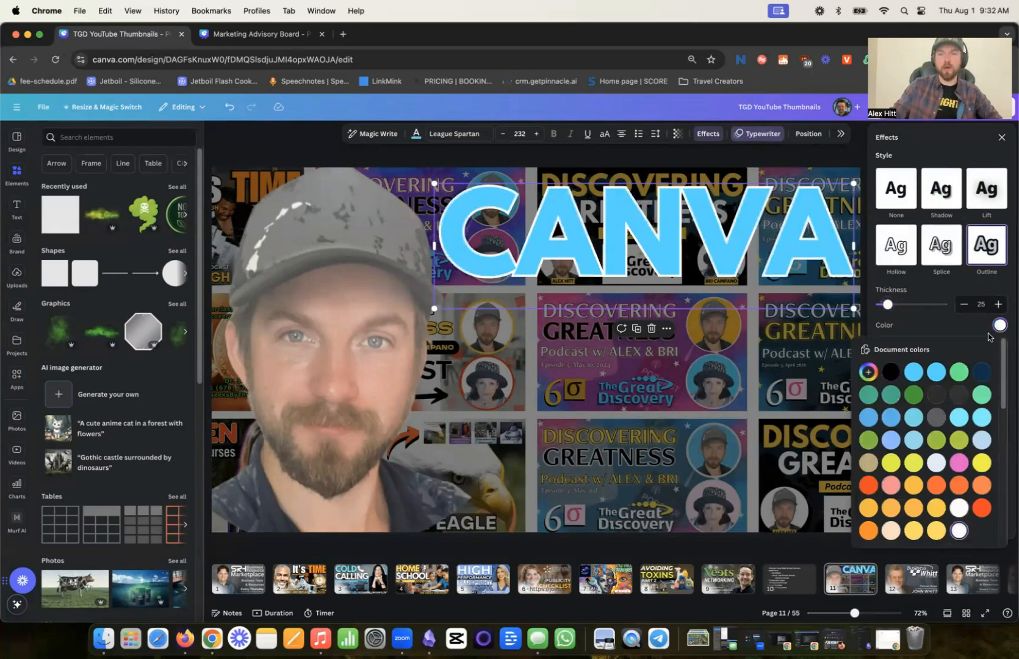
left_click(897, 372)
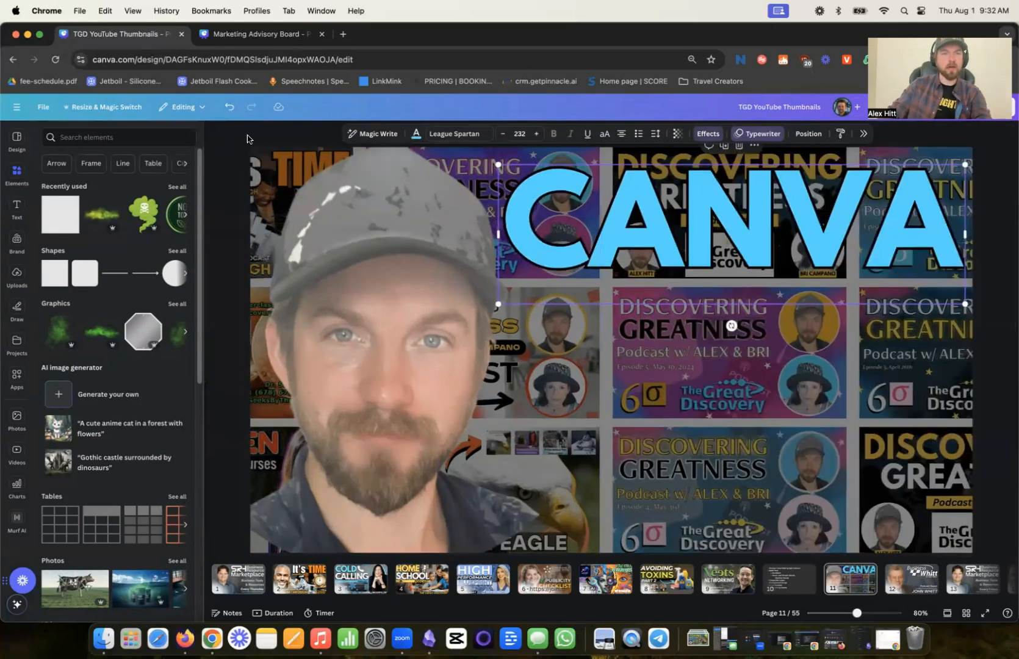
- Duplicate the CANVA heading, color the copy black, and layer it slightly offset behind the blue heading as a shadow
left_click_drag(677, 243, 665, 243)
left_click(417, 136)
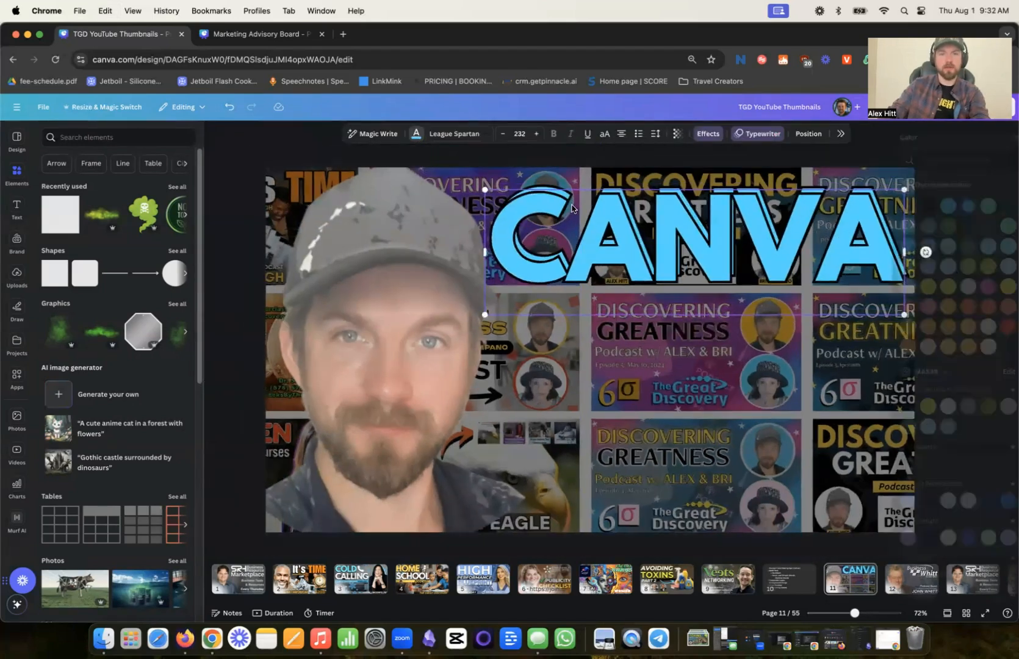
left_click(903, 205)
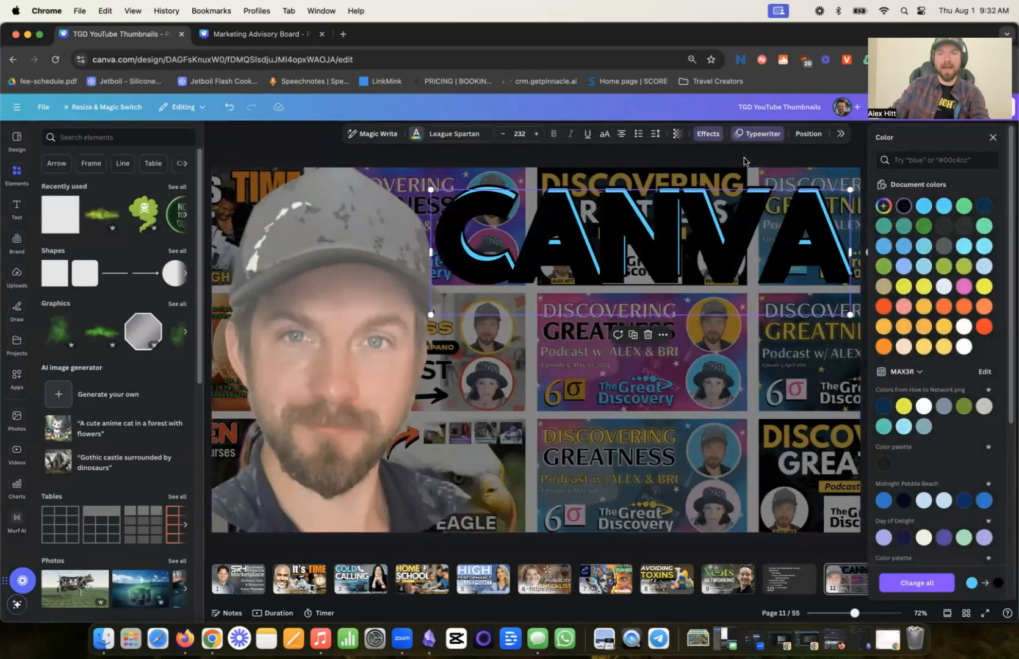
left_click(808, 133)
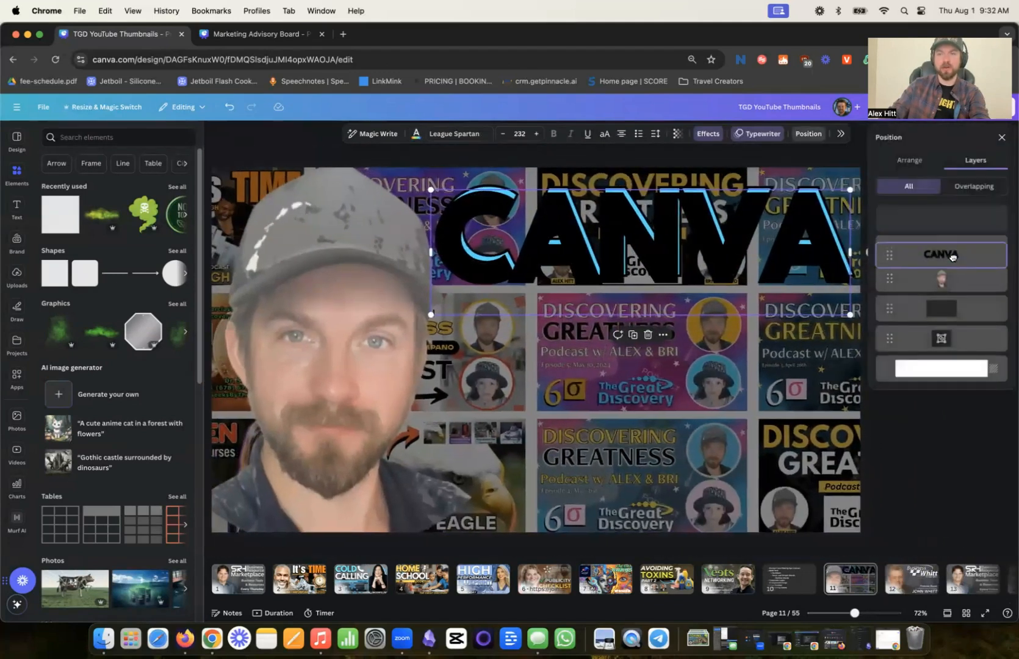
left_click_drag(952, 256, 949, 250)
left_click_drag(656, 292, 657, 288)
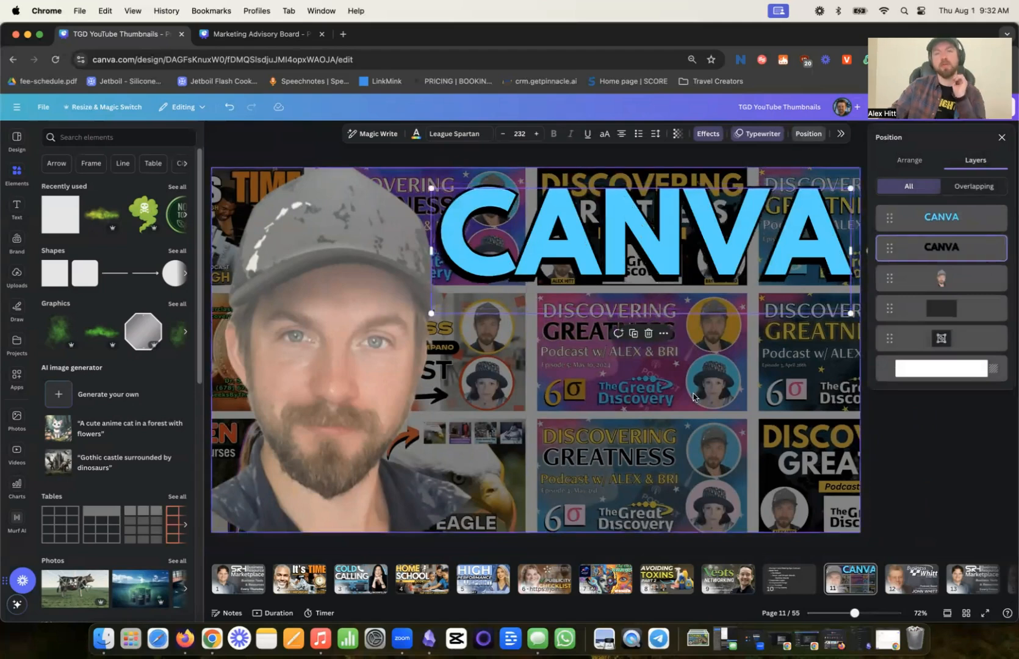
- Change the front CANVA heading's text color from the document colors to white
left_click(667, 249)
left_click(417, 135)
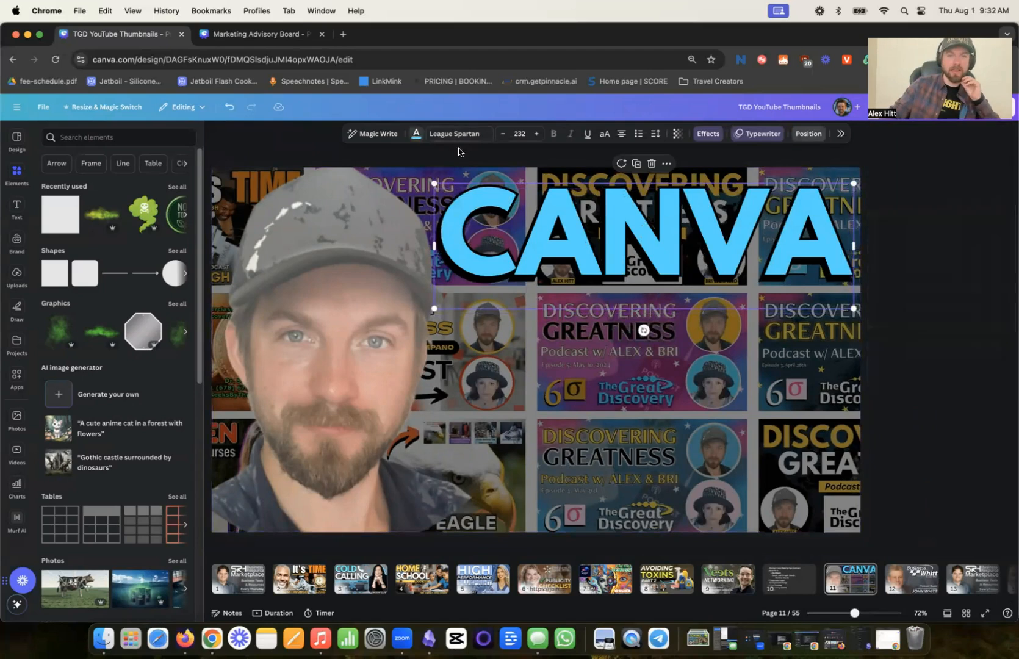
left_click(963, 347)
- Darken the thumbnail collage by setting the black overlay's transparency to 70
left_click(707, 413)
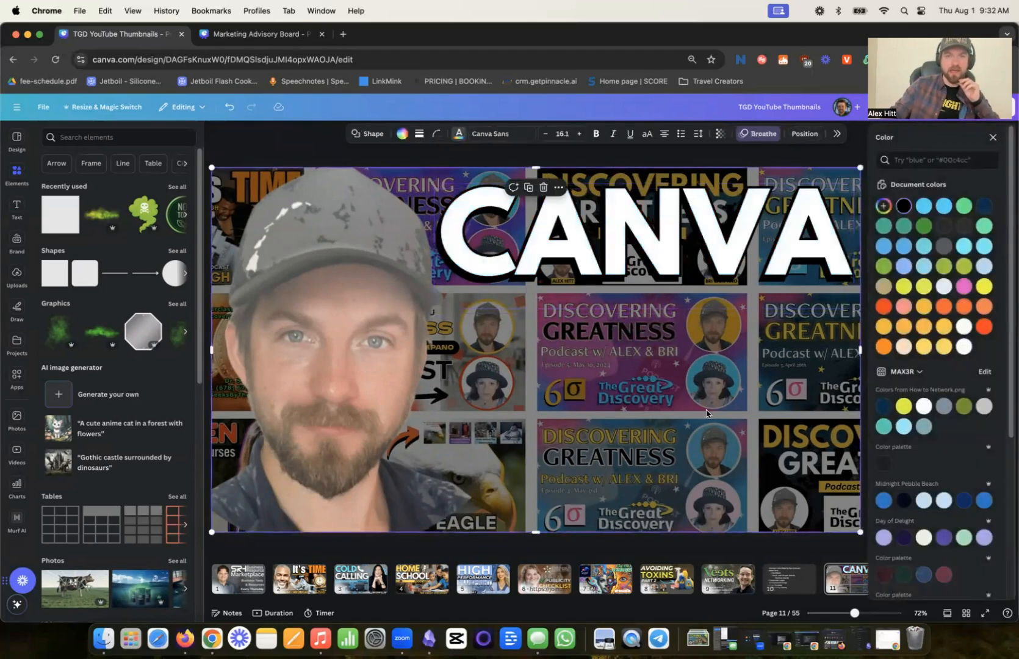
left_click(804, 134)
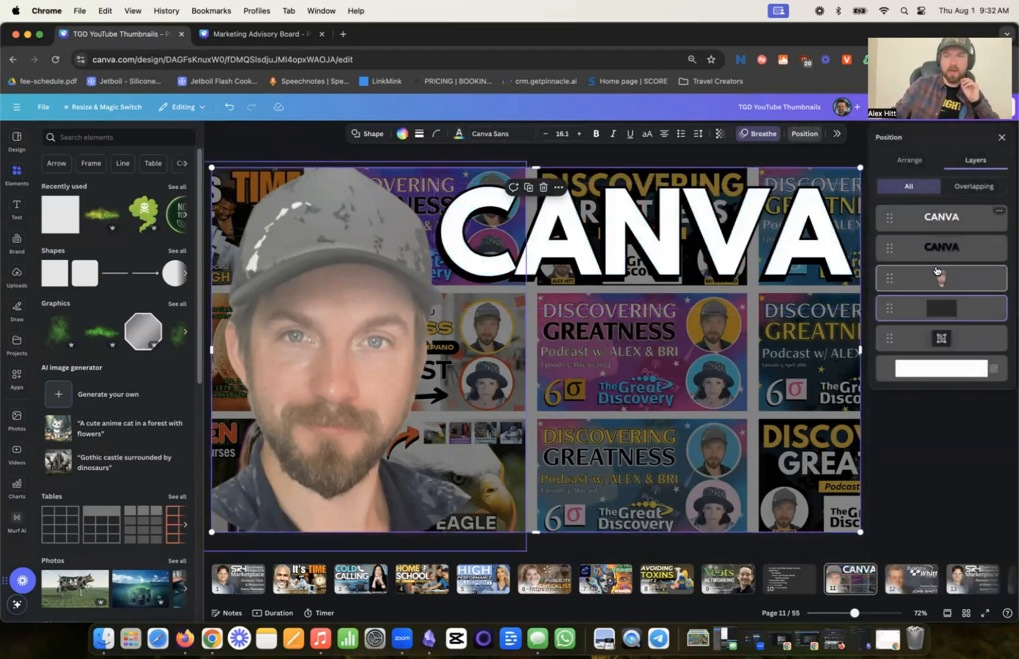
left_click(720, 141)
left_click_drag(713, 171, 719, 177)
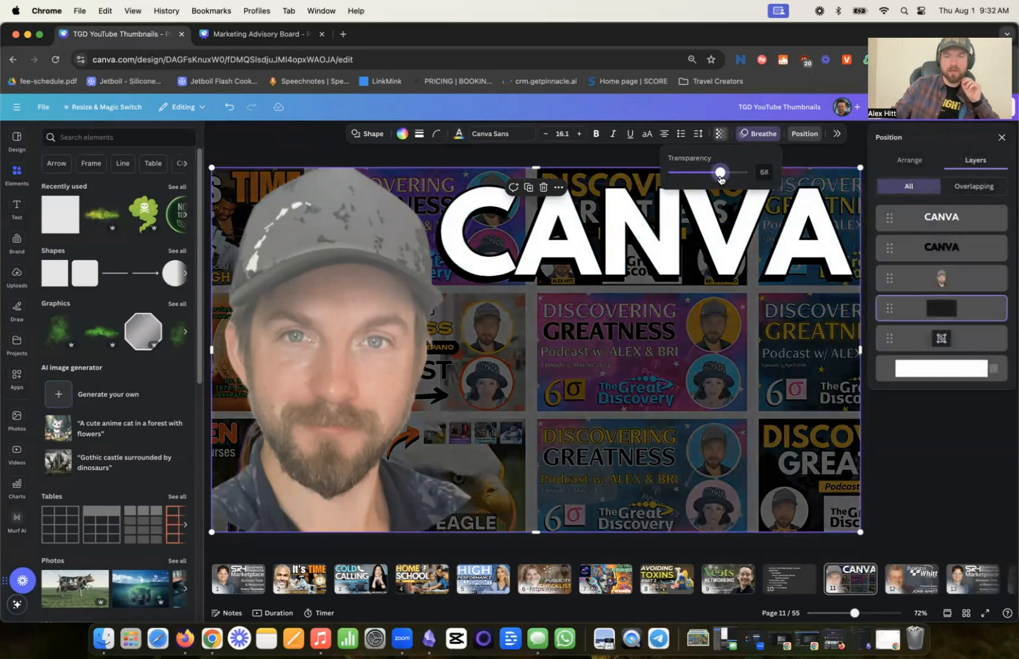
left_click(998, 449)
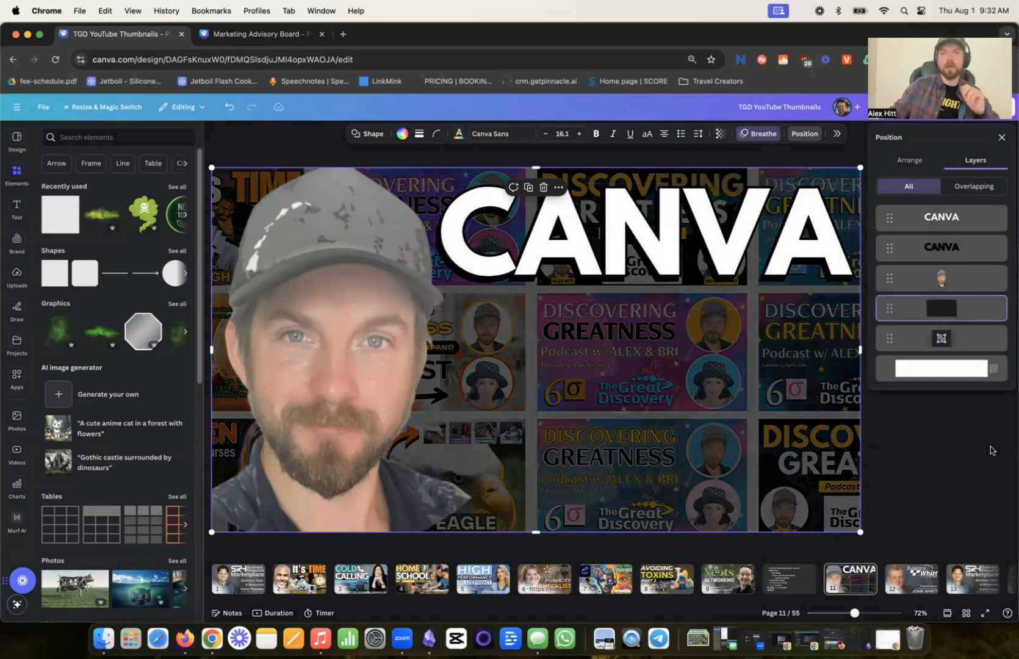
- Search Google Images for "canva logo" in a new browser tab
left_click(342, 36)
type("canva logo")
key("Return")
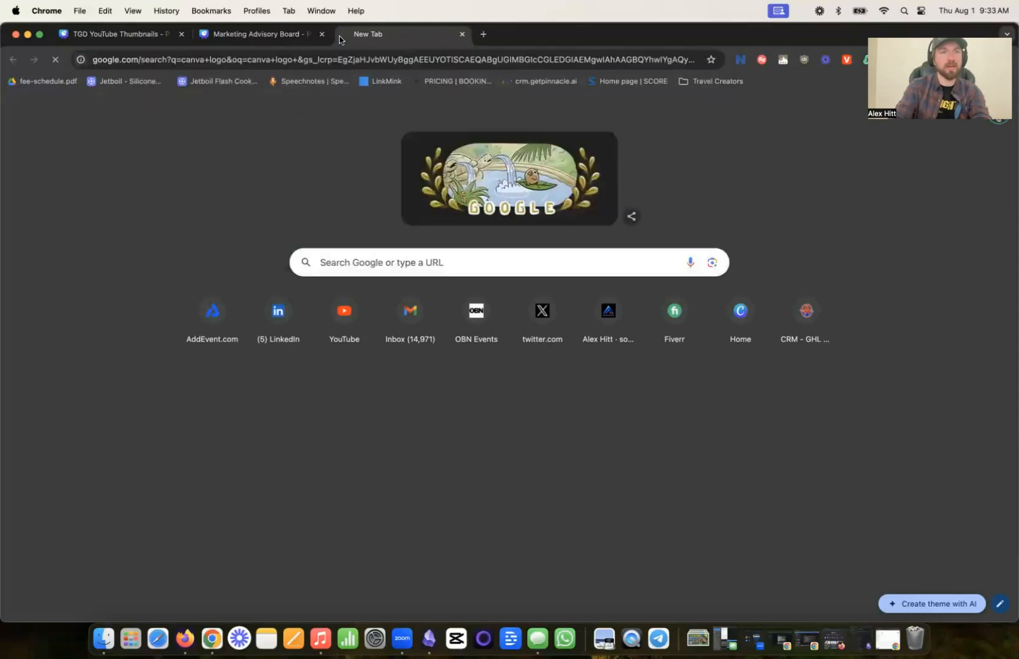
left_click(152, 143)
left_click(122, 142)
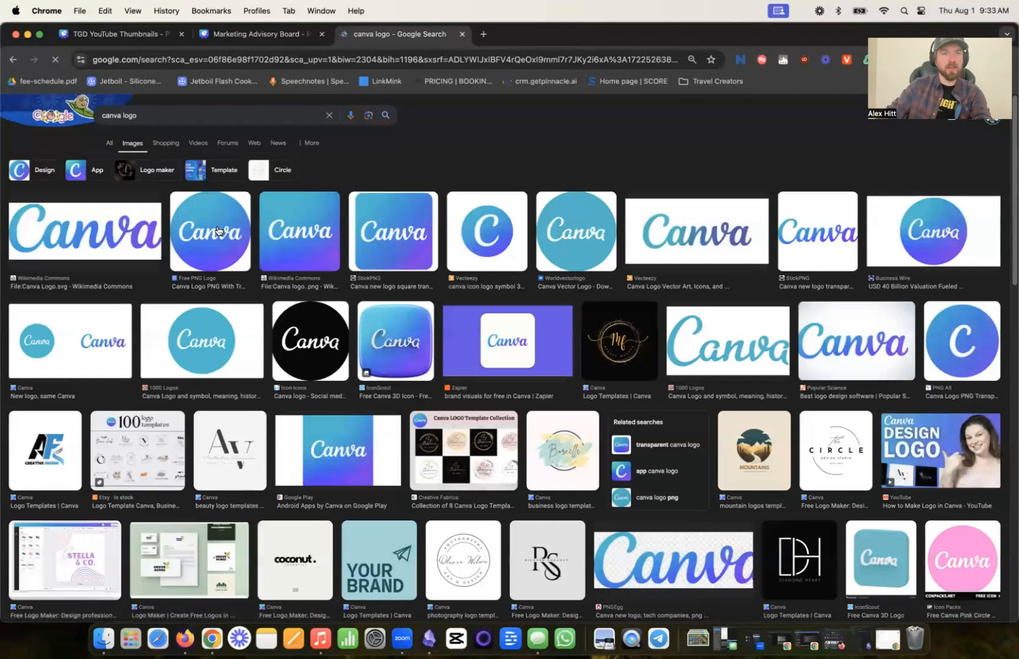
- Open the round Canva logo with a transparent background from the image results and copy the image
left_click(212, 244)
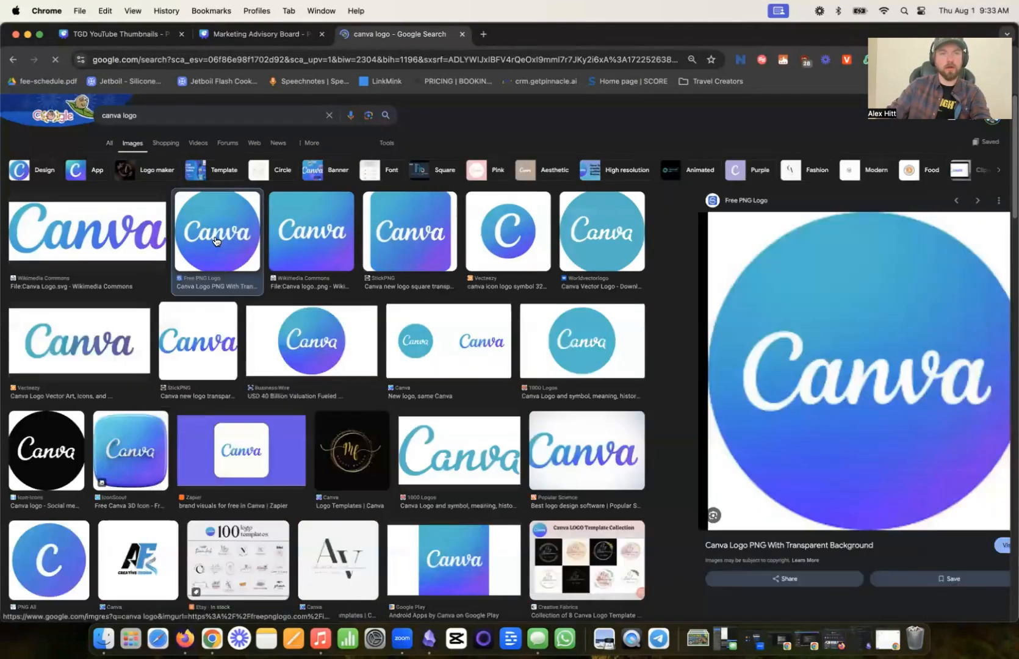
right_click(793, 324)
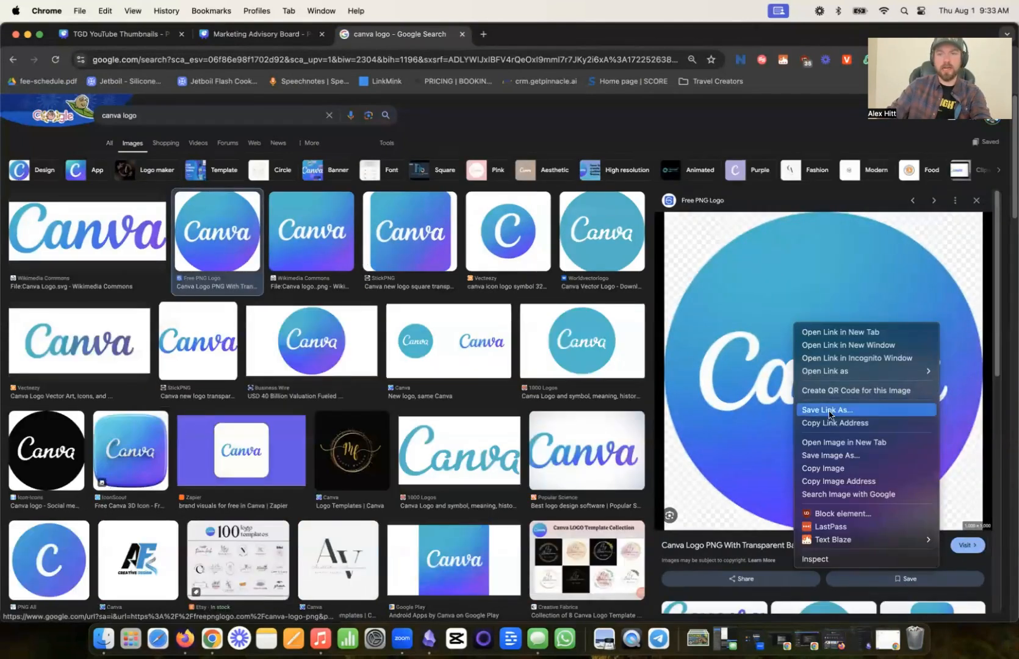
left_click(824, 468)
right_click(819, 354)
left_click(851, 499)
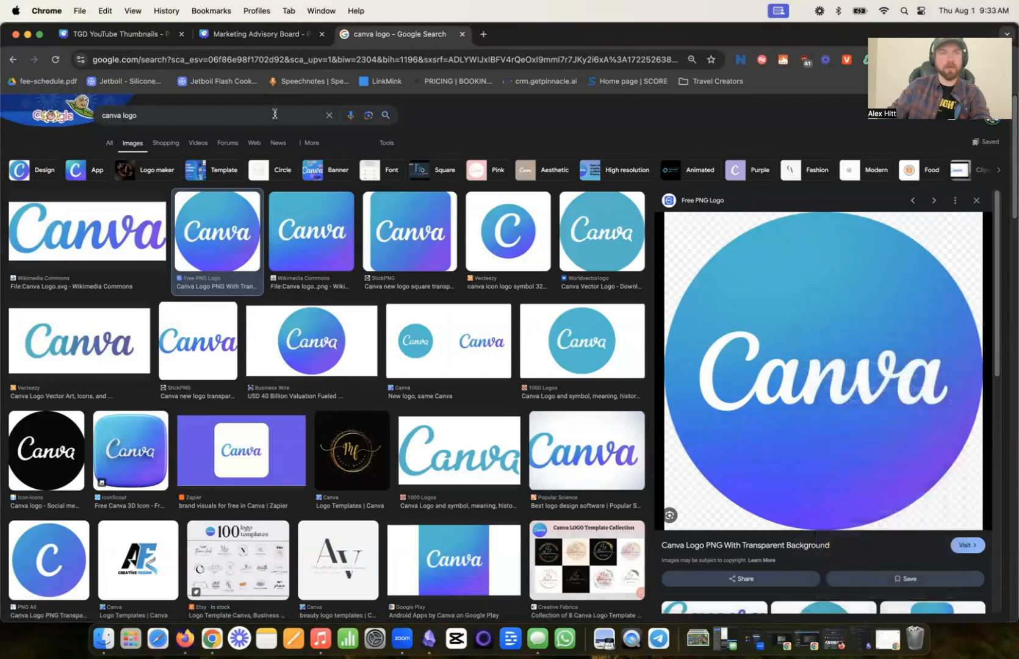
- Paste the logo into the thumbnail design, shrink it, and place it at the page's right edge below the heading
left_click(130, 35)
key("cmd+v")
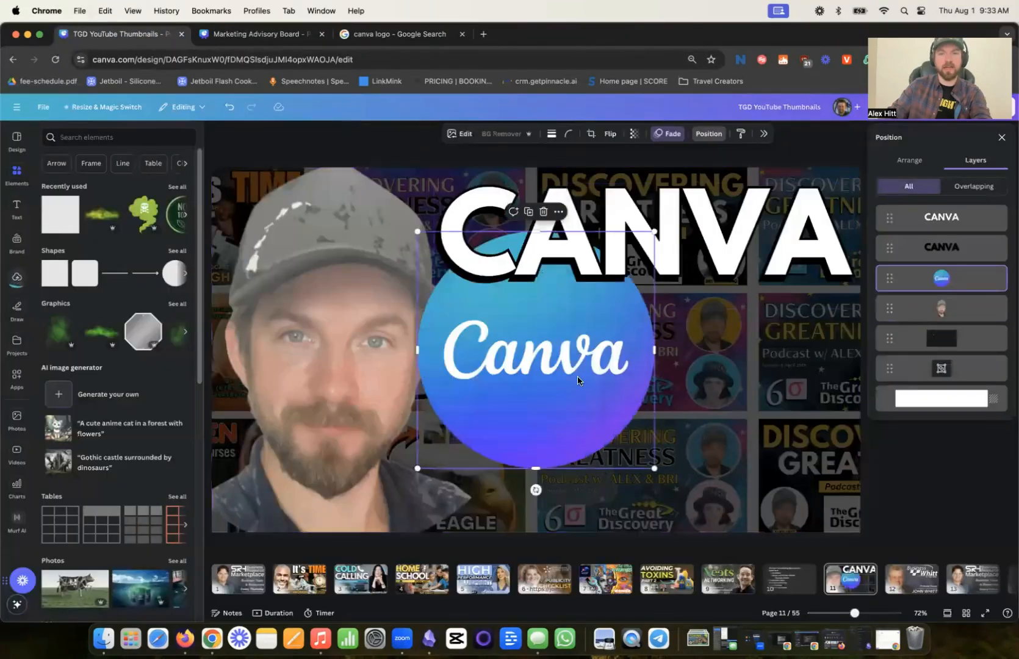
left_click_drag(500, 464, 665, 484)
left_click_drag(604, 492, 687, 409)
left_click_drag(774, 368, 796, 395)
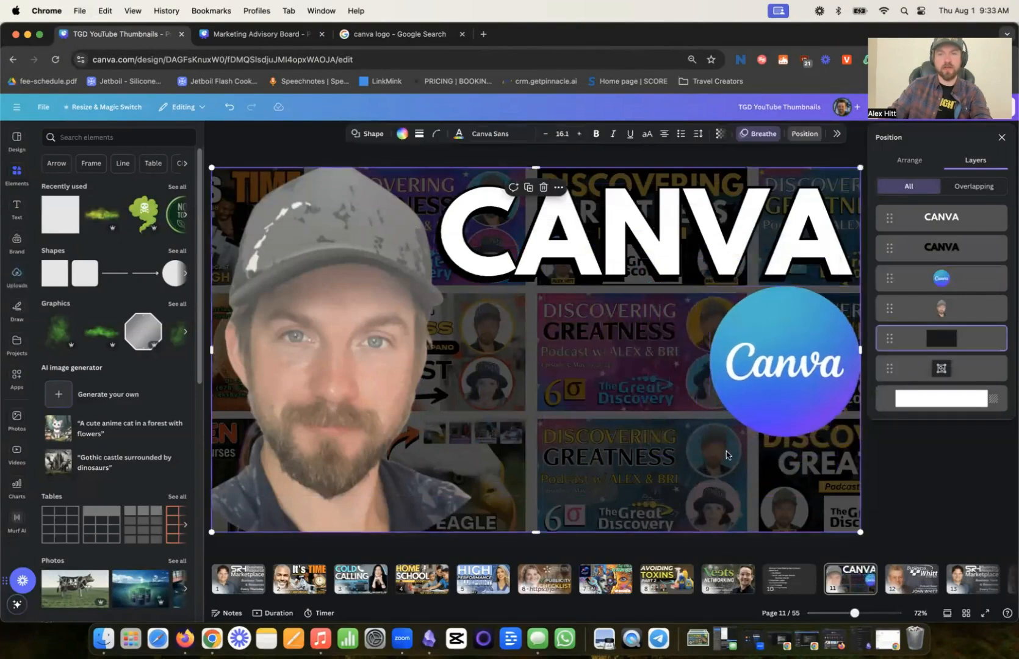
- Try the logo at 728 by 728, then shrink it and move it behind the heading's last letter
left_click_drag(708, 437, 610, 534)
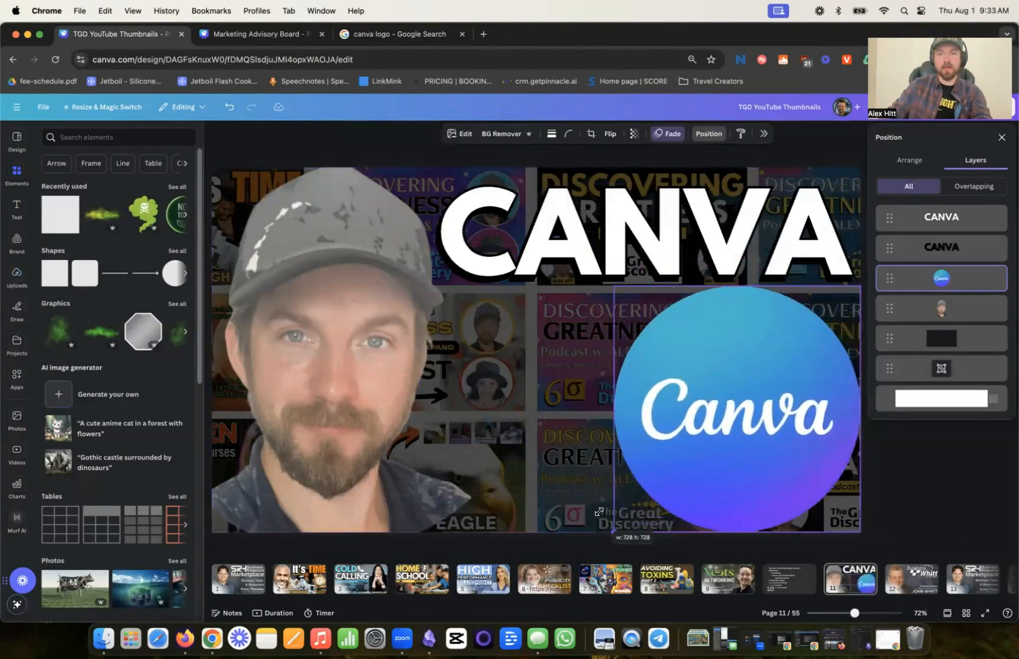
mouse_move(738, 427)
left_mouse_down()
mouse_move(738, 313)
mouse_move(749, 433)
left_mouse_up()
left_click_drag(619, 526, 717, 432)
left_click_drag(782, 374, 816, 279)
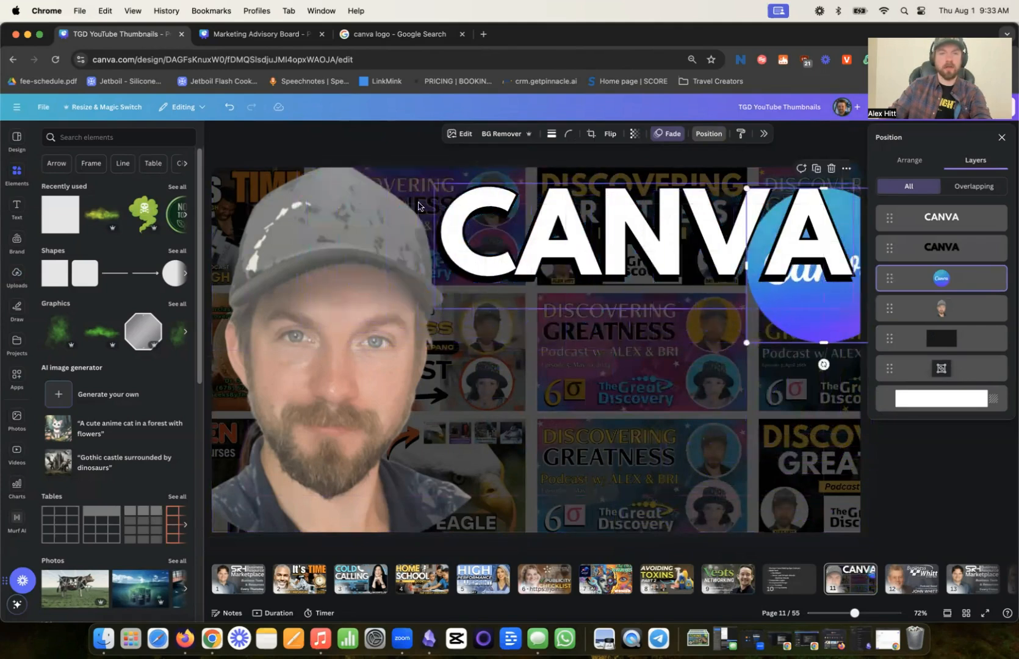
- Select the white heading with its black shadow copy, shrink both to font size 180, and move them left
left_click_drag(523, 153, 589, 261)
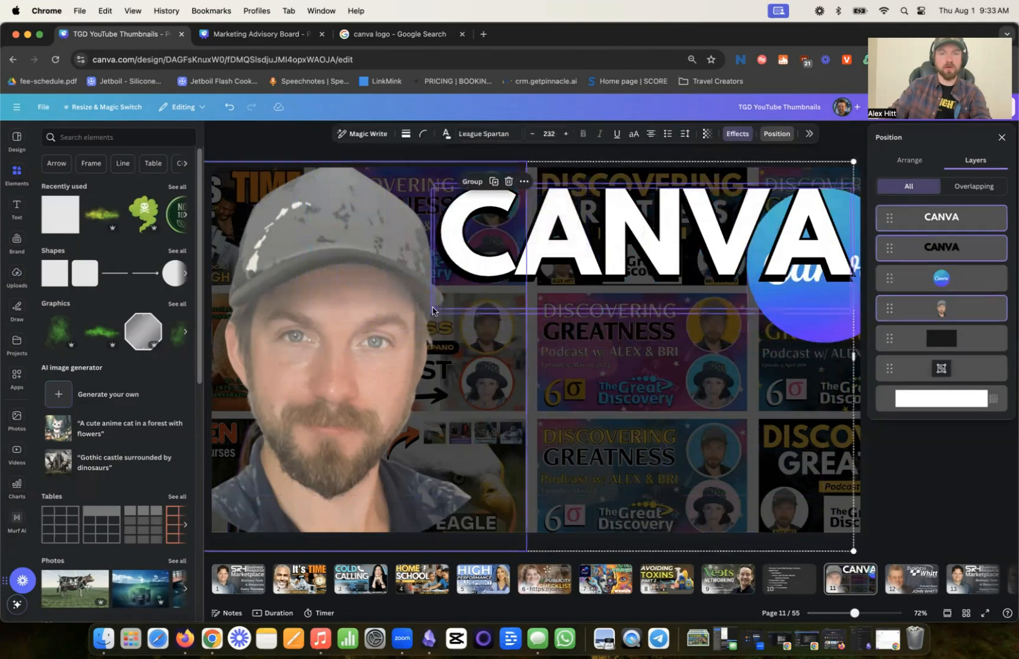
left_click(532, 354, "shift")
left_click(482, 360, "shift")
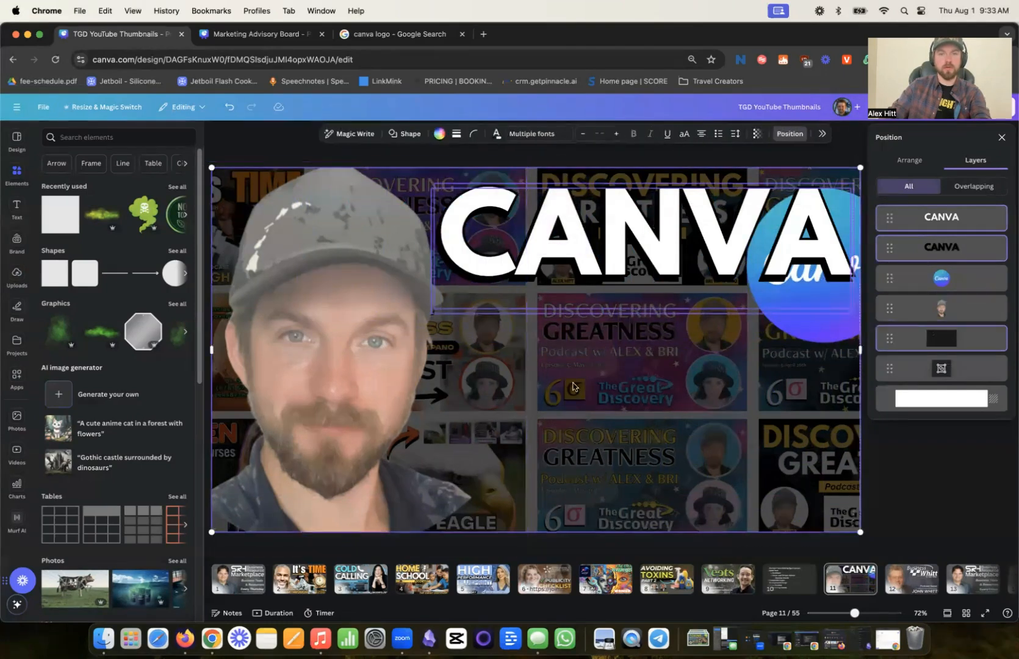
left_click(650, 390, "shift")
left_click_drag(434, 314, 525, 279)
left_click_drag(601, 235, 459, 239)
- Place the Canva logo in the page's upper-right corner beside the heading and make it slightly smaller
left_click_drag(828, 236, 772, 215)
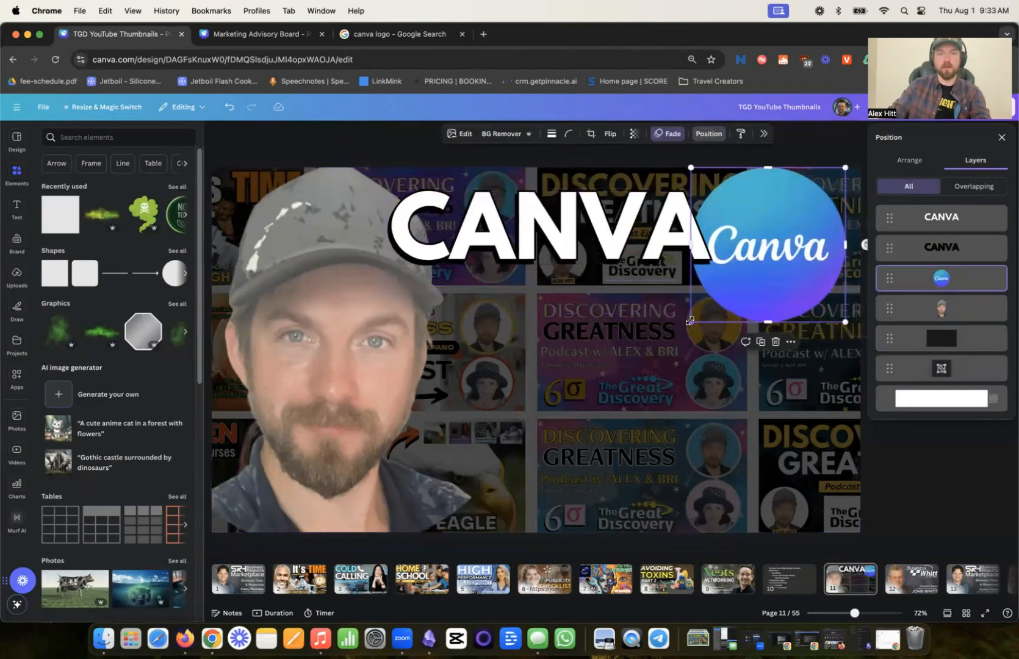
left_click_drag(690, 320, 726, 292)
left_click_drag(769, 248, 771, 252)
- Enlarge the white CANVA heading to font size 253 so it extends left across the portrait's cap
left_click(672, 235)
scroll(453, 158, "up", 1)
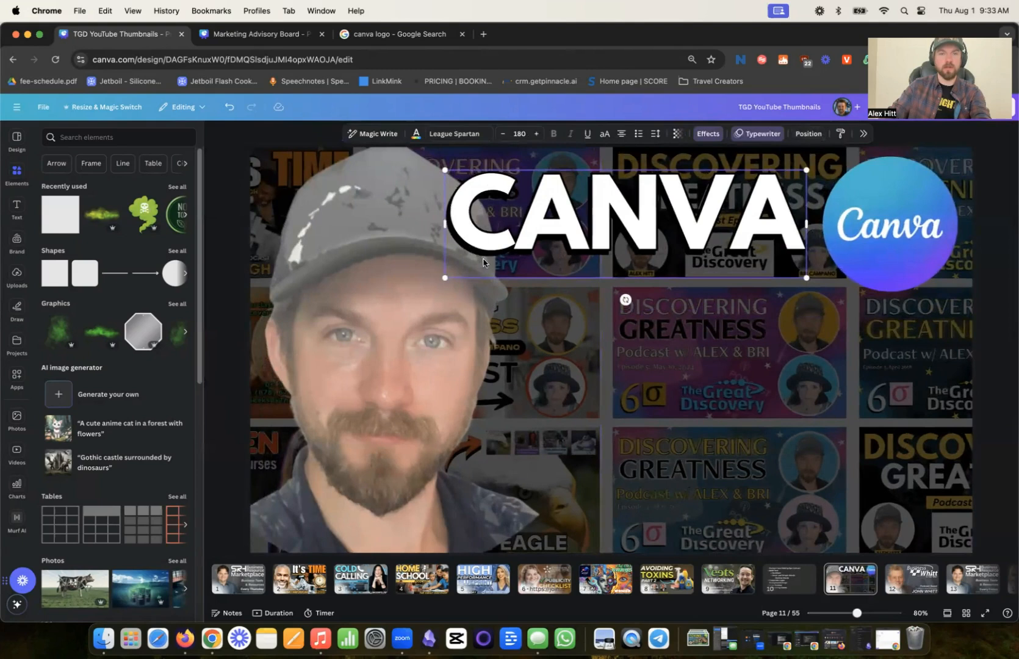
left_click_drag(439, 276, 294, 321)
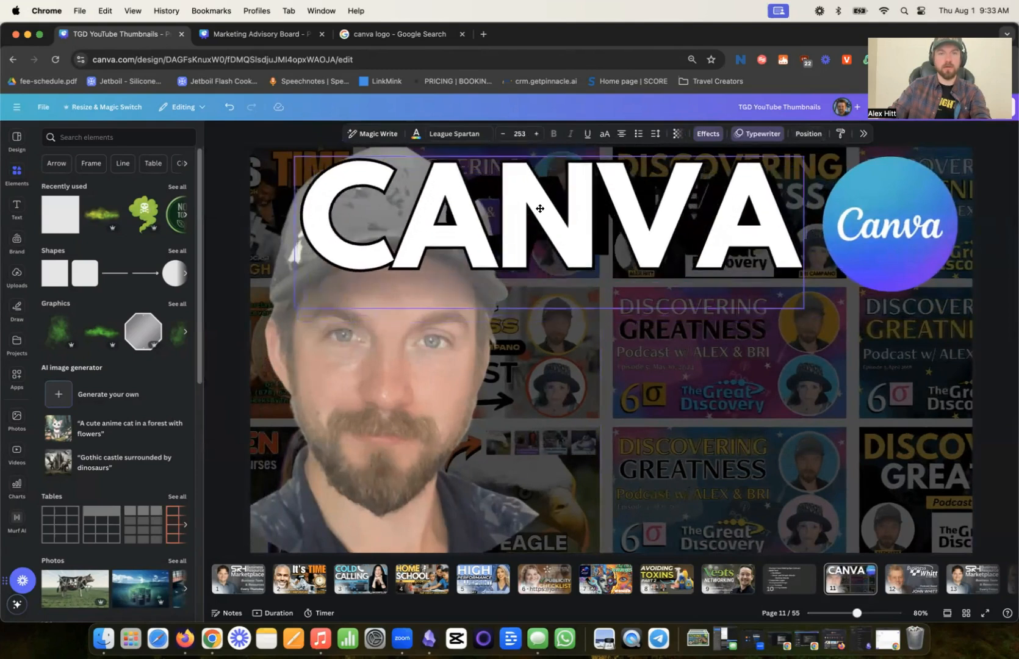
- Shrink the cutout portrait from its upper-right corner, keeping it in the page's lower-left area
left_click(379, 346)
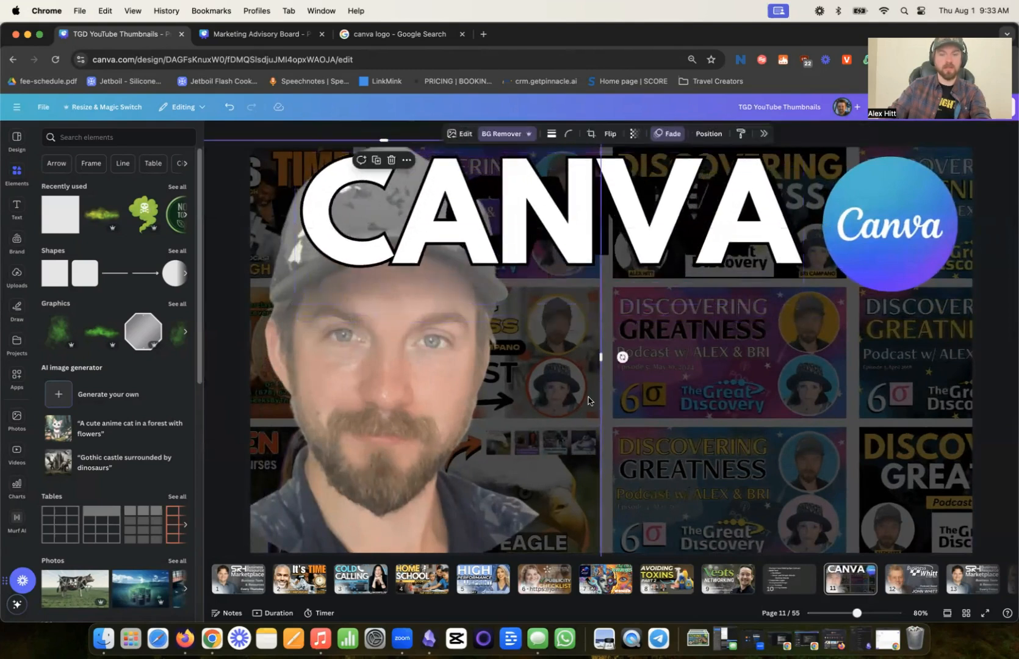
key("super+minus")
key("super+minus")
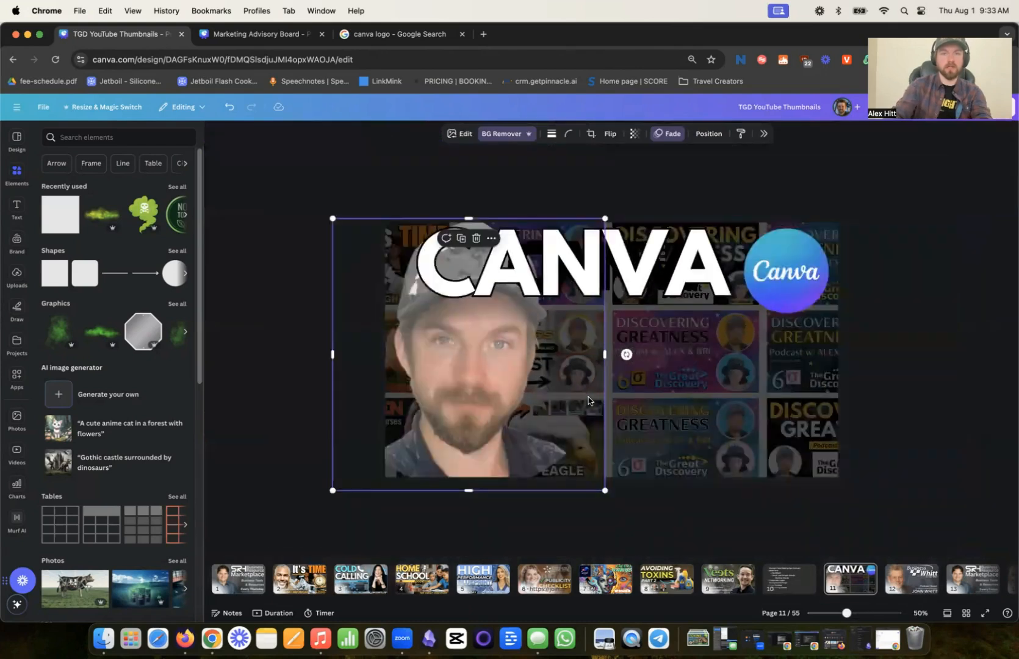
left_click_drag(605, 218, 573, 259)
- Delete the small black shadow copy and place a slightly offset duplicate of the white heading near the page top
left_click(616, 272)
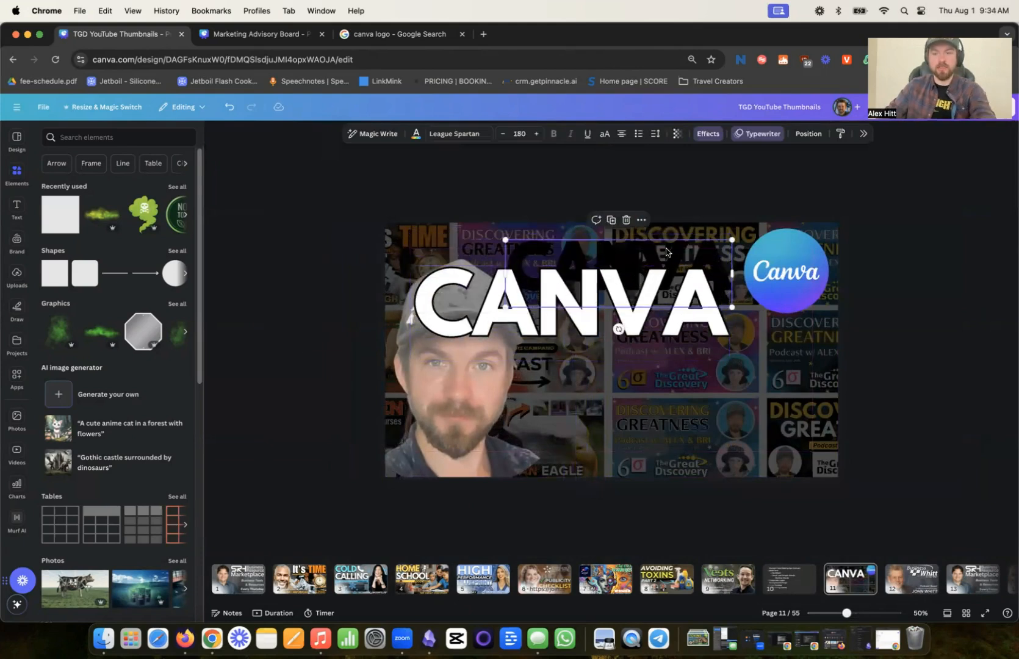
key("Delete")
left_click_drag(655, 274, 647, 247)
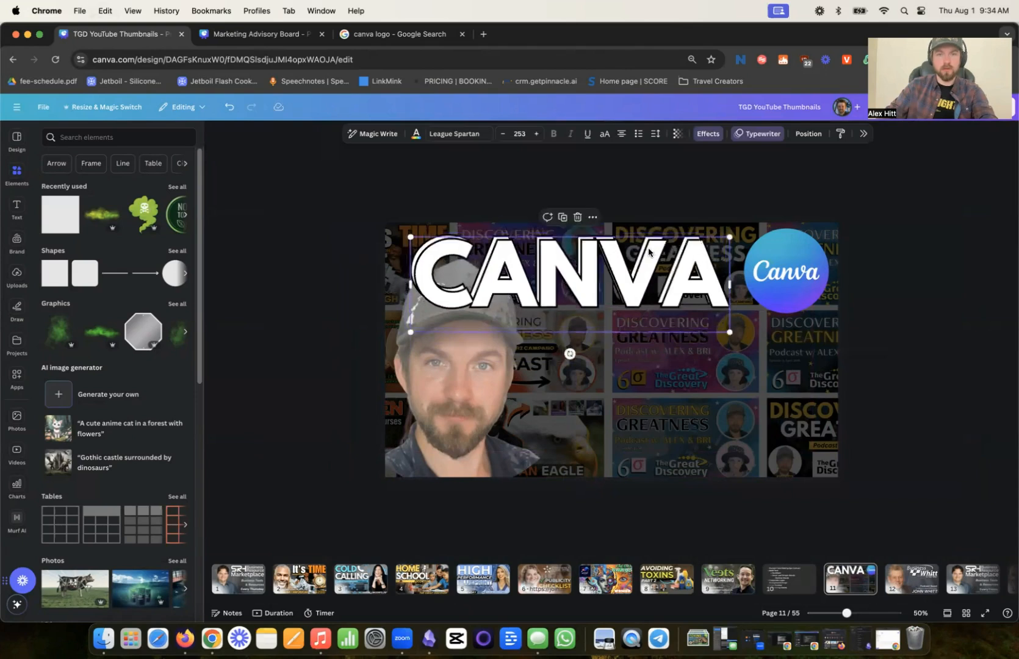
- Color the duplicate heading black and move it below the white heading in the layer order as a drop shadow
left_click(415, 135)
left_click(903, 209)
left_click(756, 190)
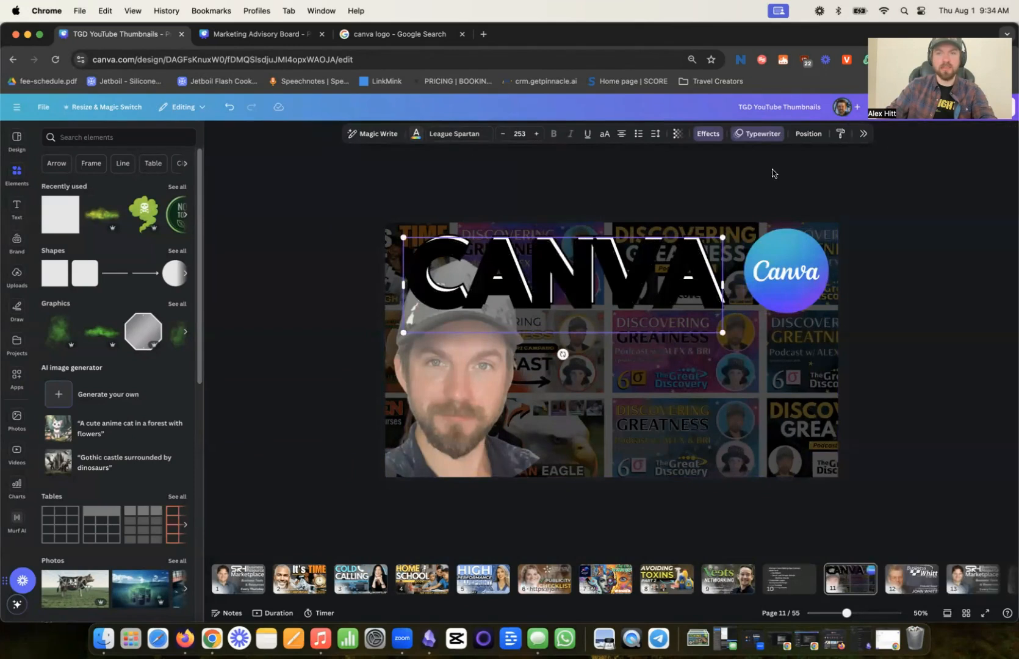
left_click(808, 134)
mouse_move(958, 224)
left_mouse_down()
mouse_move(956, 254)
mouse_move(953, 227)
left_mouse_up()
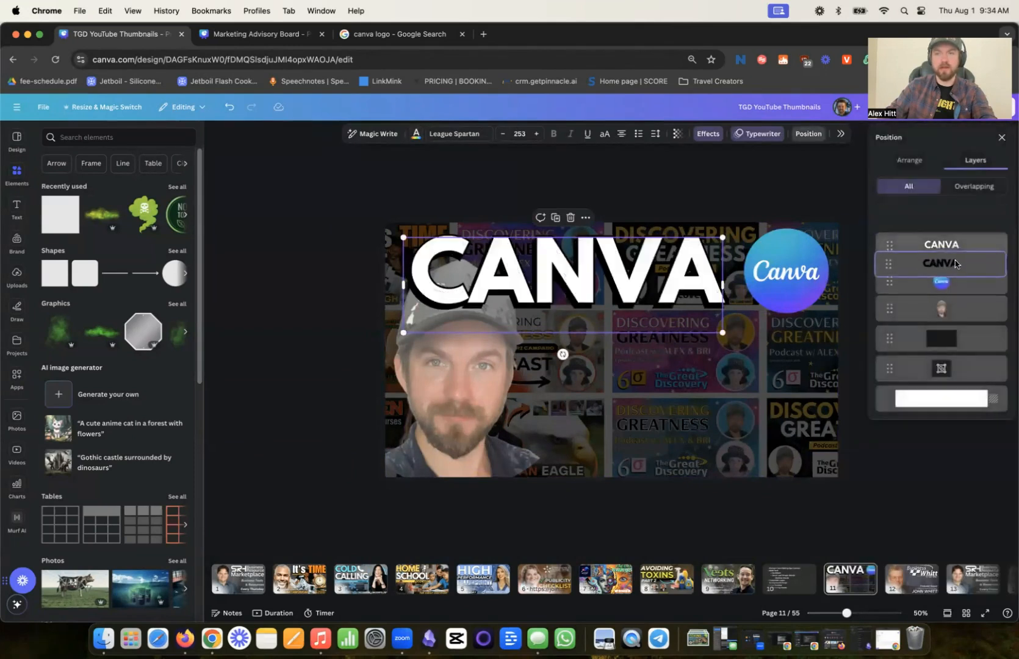
left_click(771, 203)
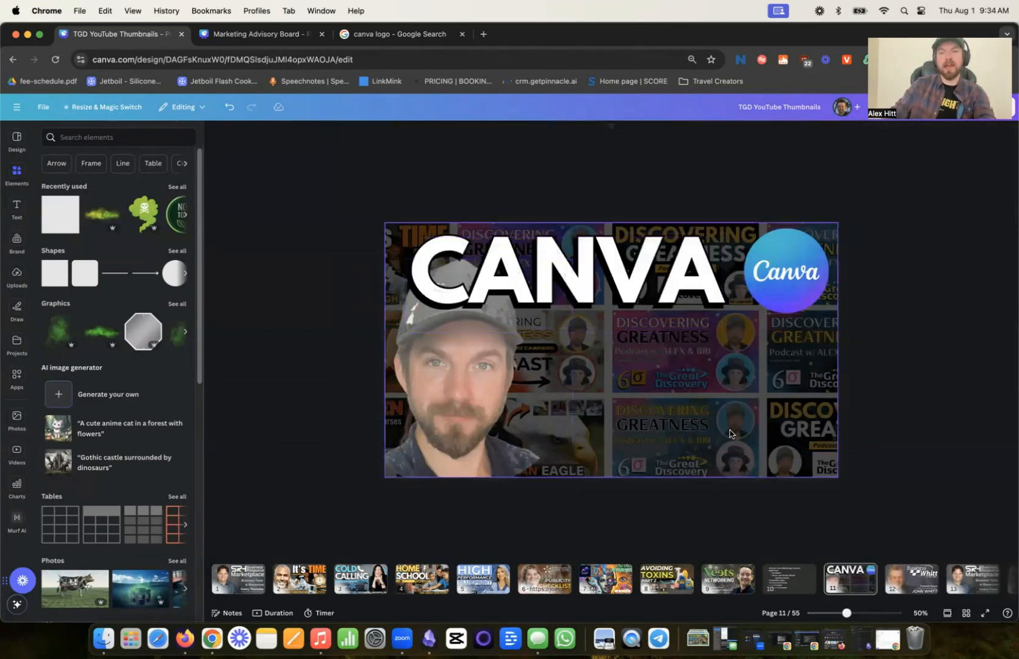
- Duplicate the white CANVA heading into the area below it and replace the copy's text with YOUTUBE
left_click(590, 289)
left_click_drag(590, 290, 671, 401)
double_click(666, 392)
double_click(663, 390)
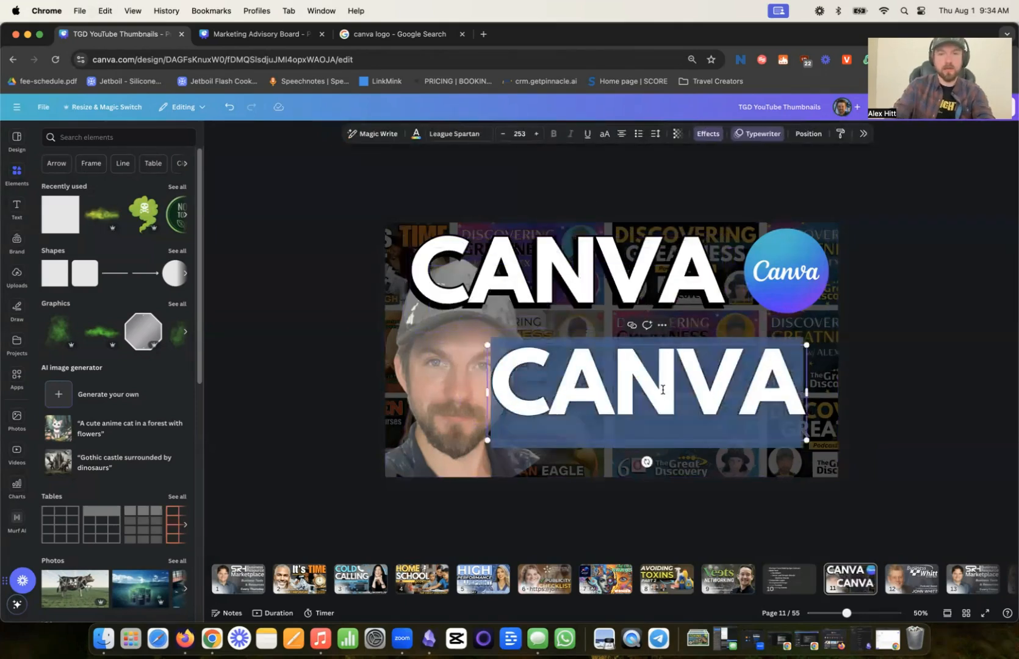
type("YOUTUBE")
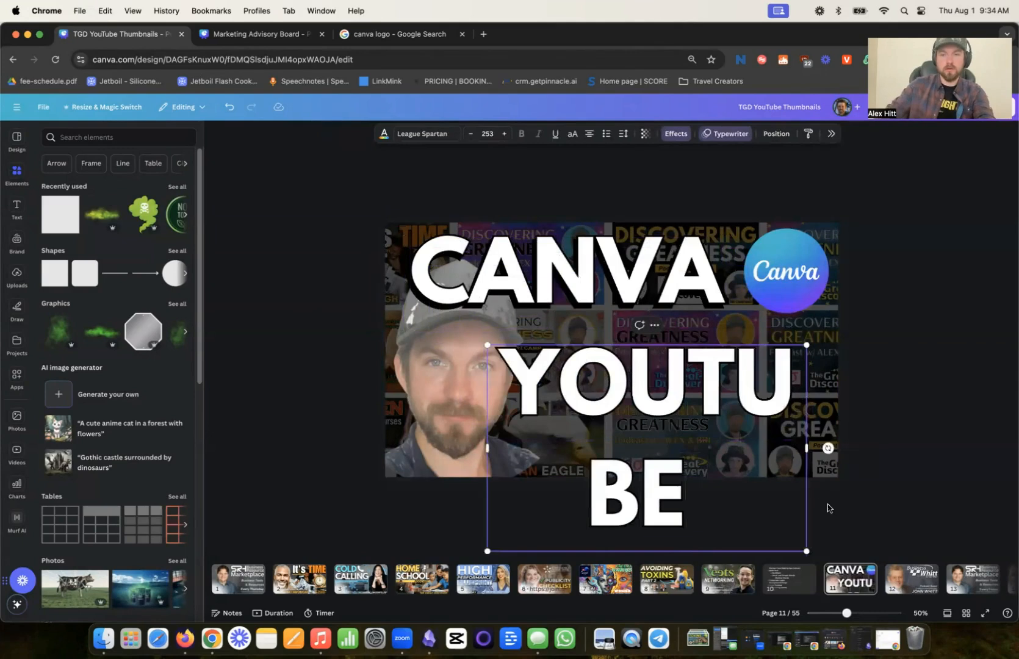
- Scale the YOUTUBE text to font size 180 so it fits on one line, and place it beneath the CANVA heading, beside the portrait
left_click_drag(806, 447, 797, 412)
left_click(923, 444)
left_click(920, 440)
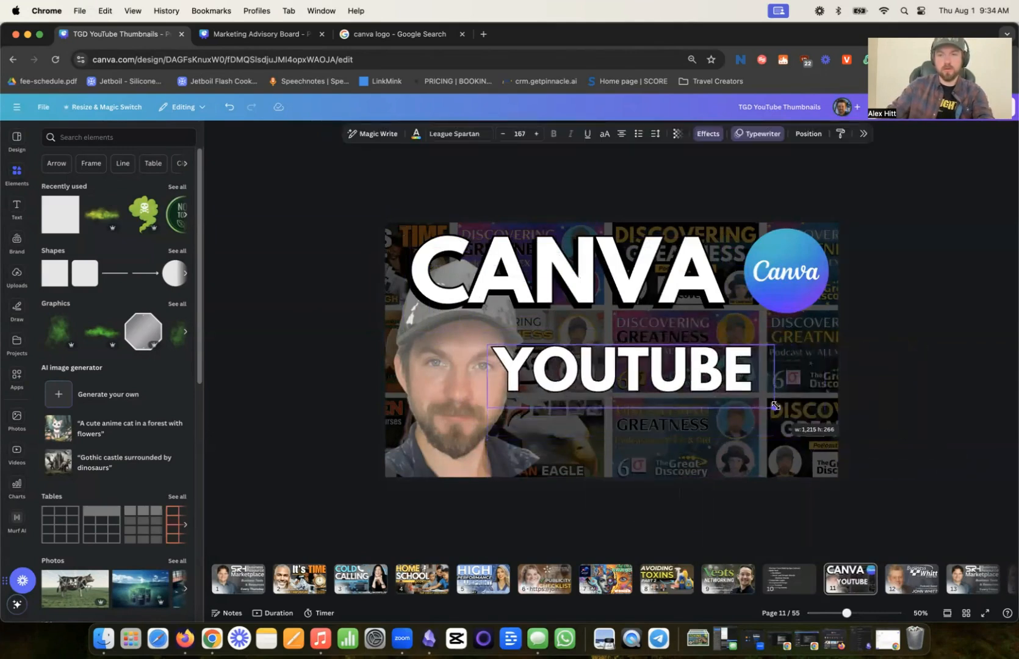
left_click_drag(688, 393, 726, 366)
- Duplicate the YOUTUBE text directly below itself, change the copy to THUMBNAIL and shrink it to font size 135 on one line
left_click_drag(726, 365, 727, 426, "alt")
double_click(727, 426)
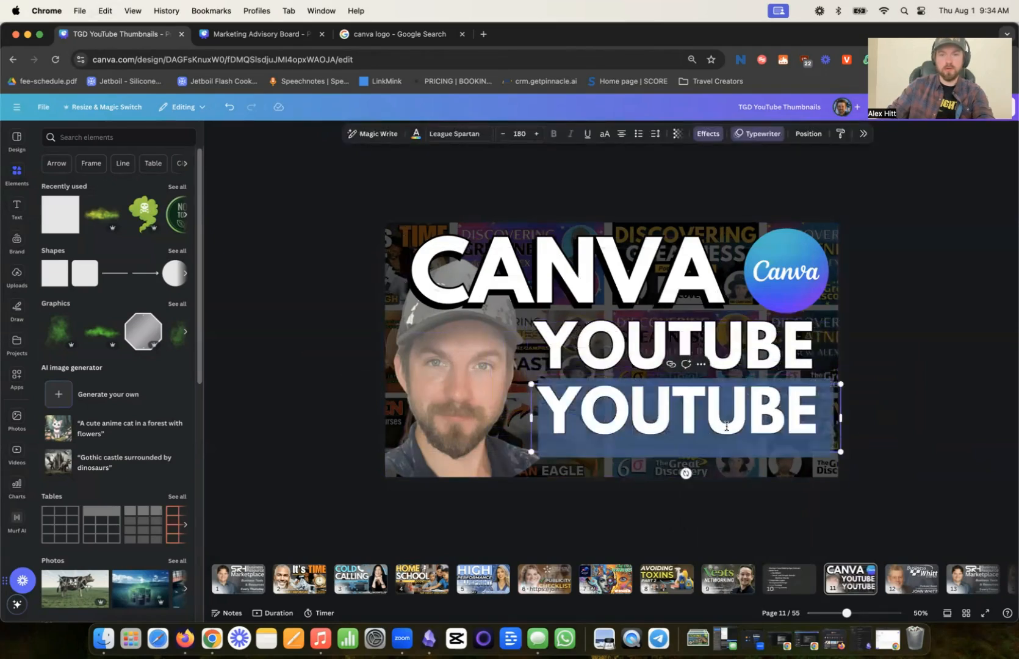
type("Thub")
key("BackSpace")
key("BackSpace")
key("BackSpace")
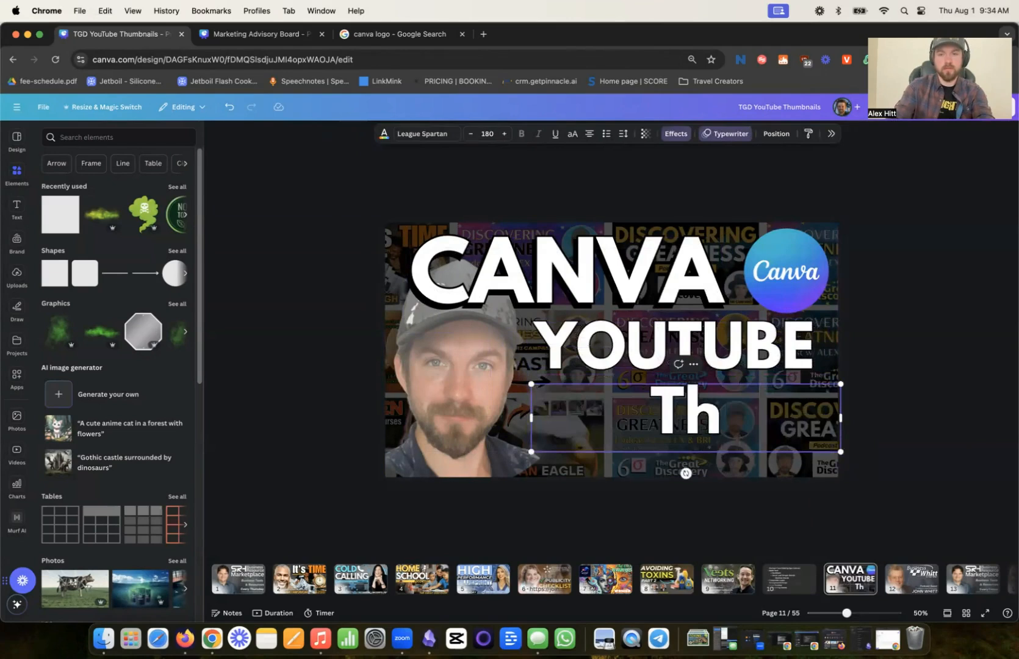
type("humbnail")
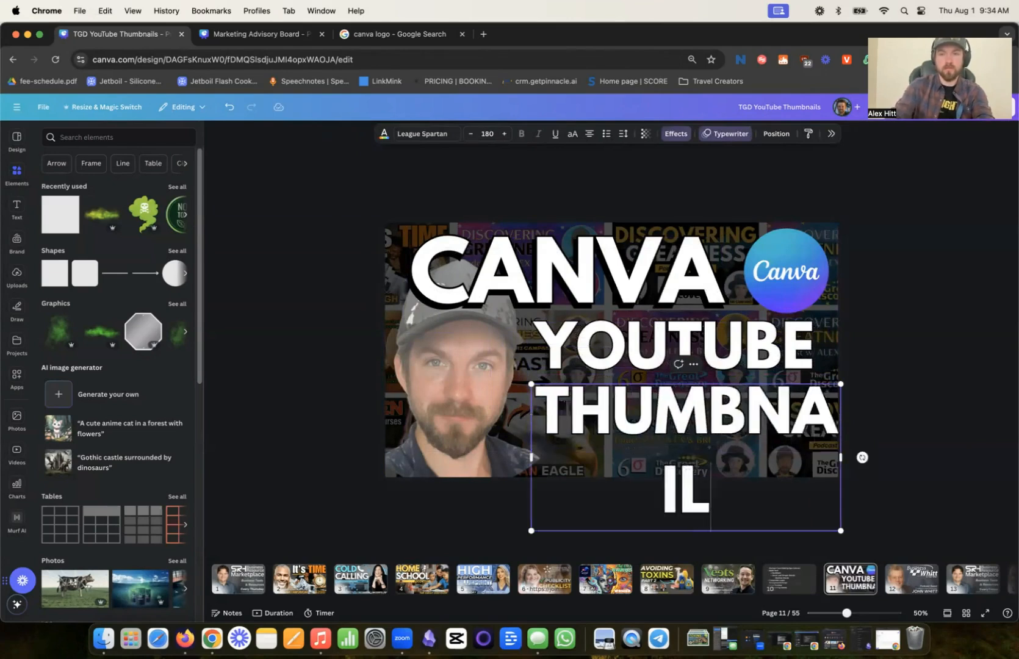
left_click_drag(841, 457, 825, 424)
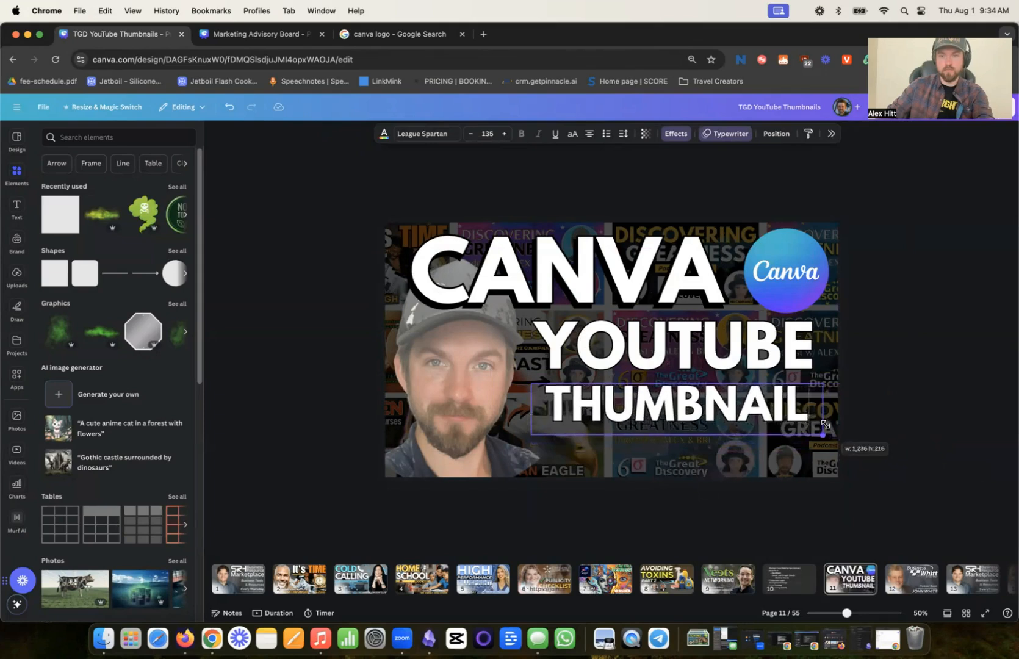
- Shrink the YOUTUBE text to font size 159 and shift it right toward the page edge under the logo
left_click(702, 346)
left_click_drag(823, 380, 802, 377)
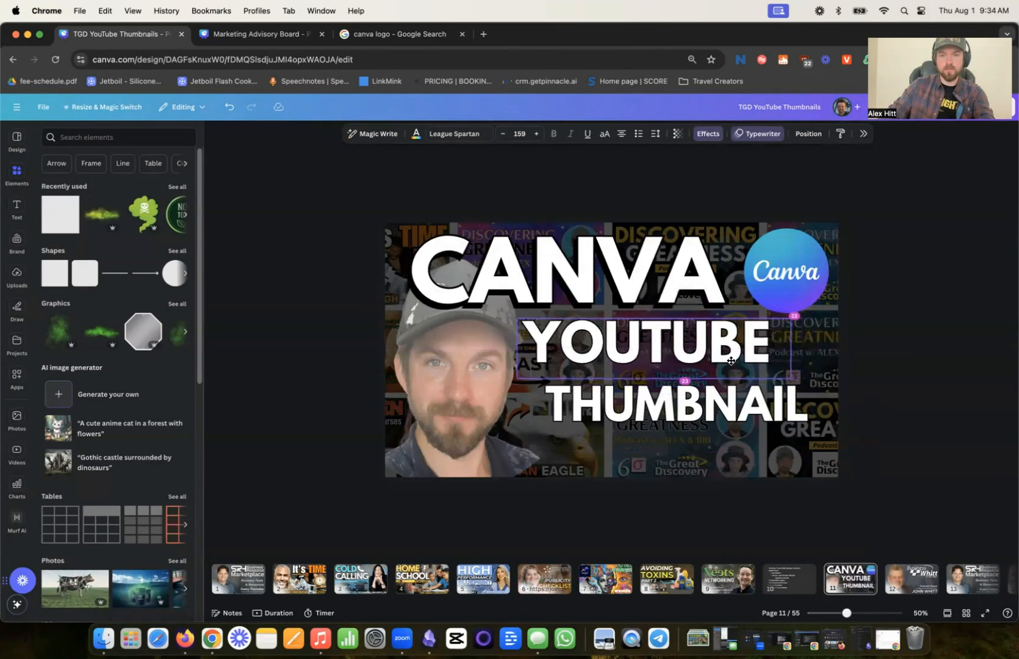
left_click_drag(734, 362, 779, 360)
- Resize the THUMBNAIL text to nearly the width of YOUTUBE and tuck it closely beneath that word
left_click(586, 427)
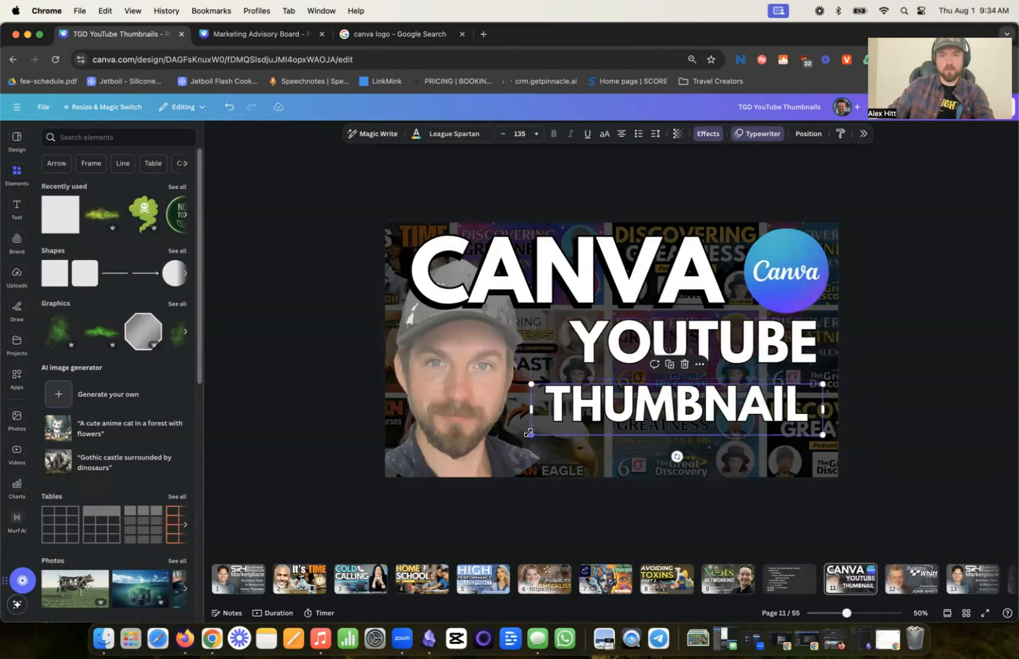
left_click_drag(528, 432, 569, 424)
left_click_drag(714, 407, 724, 391)
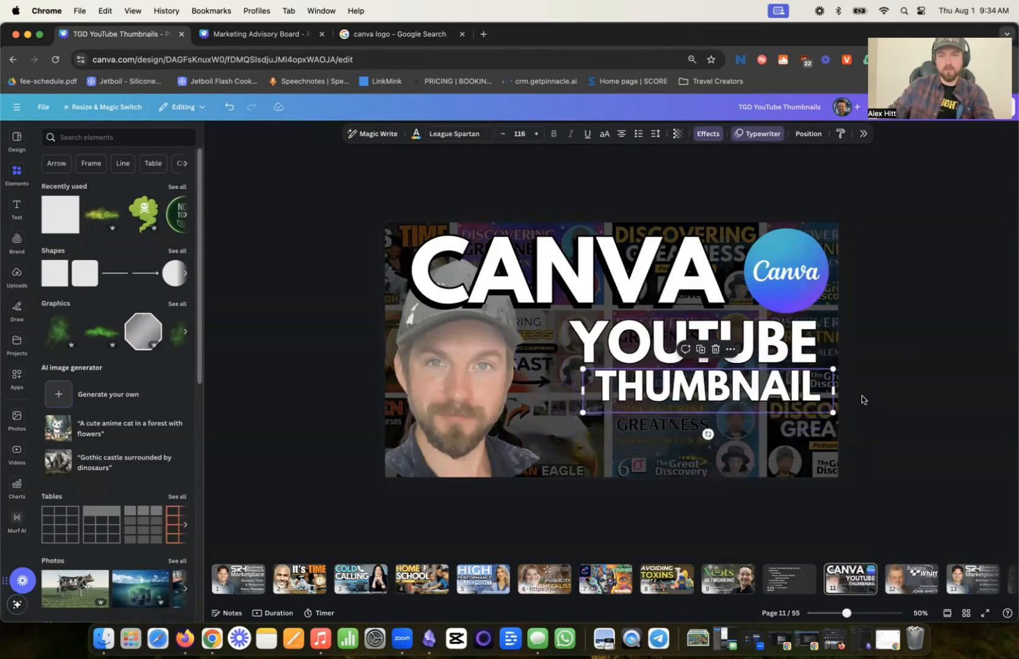
left_click_drag(834, 391, 764, 404)
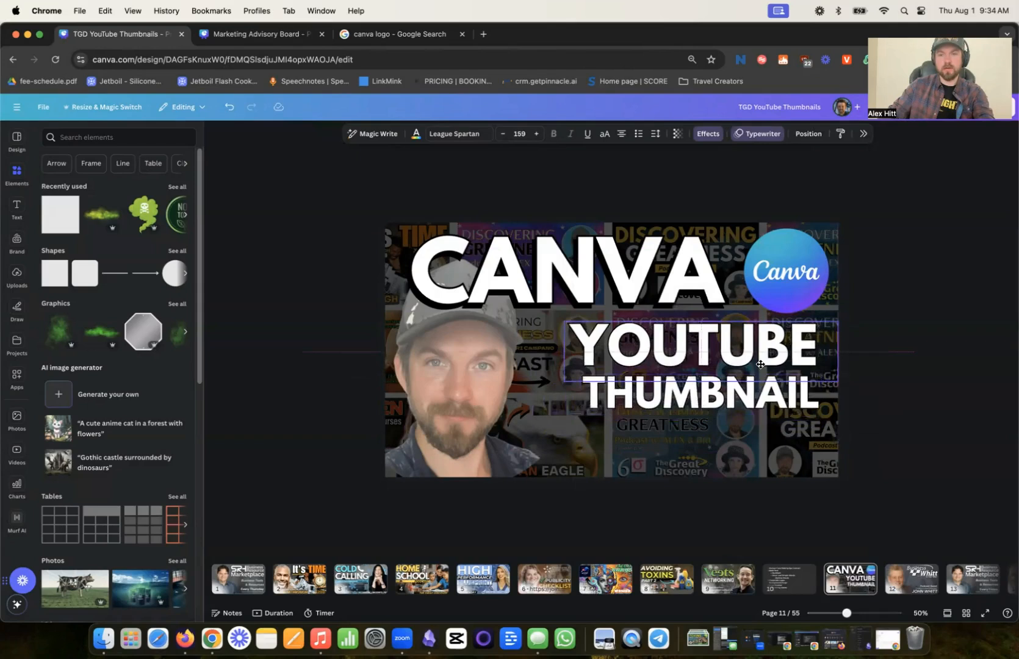
- Tighten the YOUTUBE text box around its word and shift YOUTUBE and THUMBNAIL against the page's right edge
left_click(760, 361)
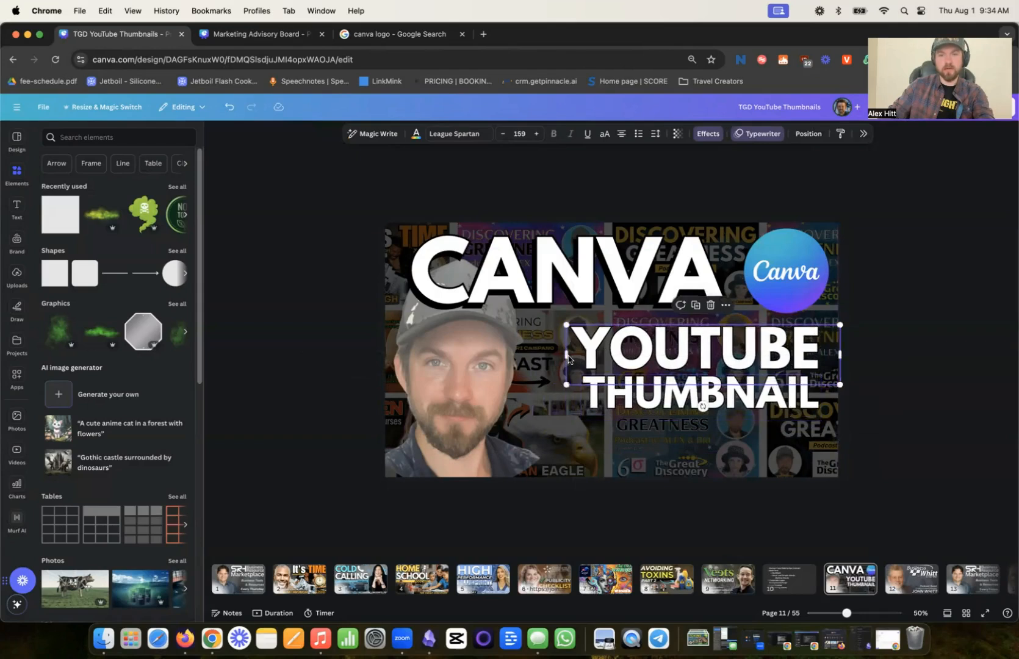
left_click_drag(565, 355, 628, 389)
left_click(712, 440)
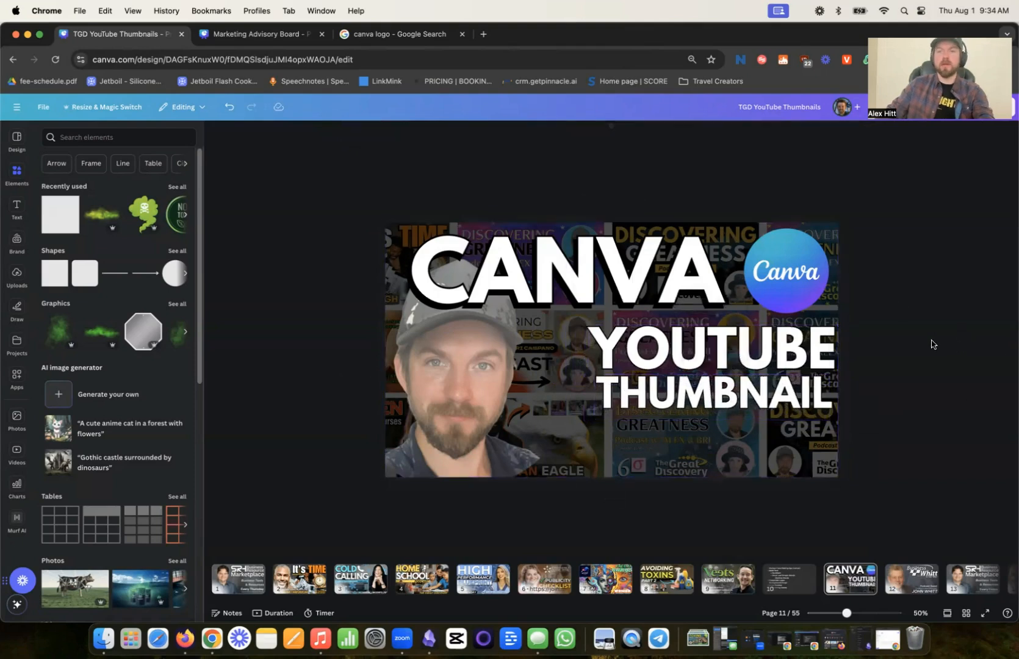
- Add "Arrows" as item 8 of the numbered list on page 10 and shift the list up to center it on the page
left_click(789, 576)
left_click(553, 437)
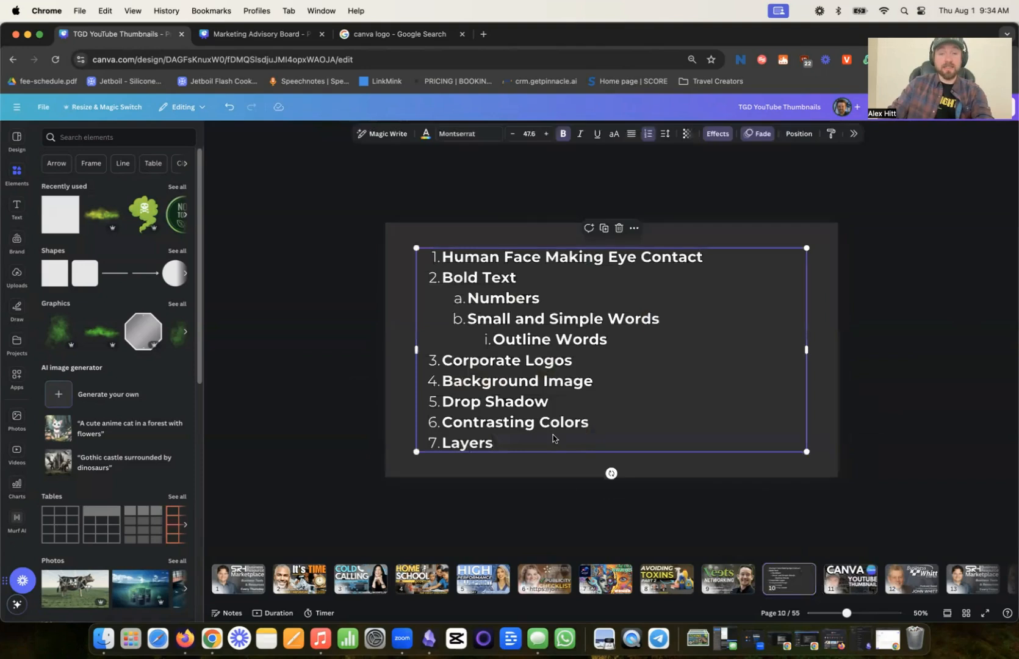
left_click(553, 440)
key("Return")
type("Arrows")
left_click(676, 518)
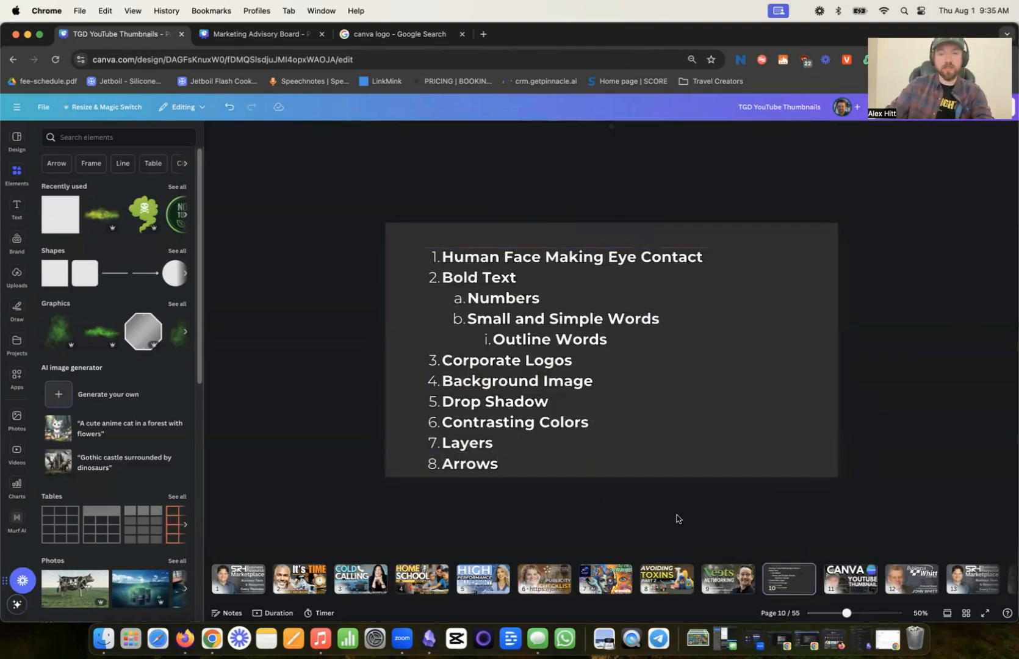
left_click(610, 414)
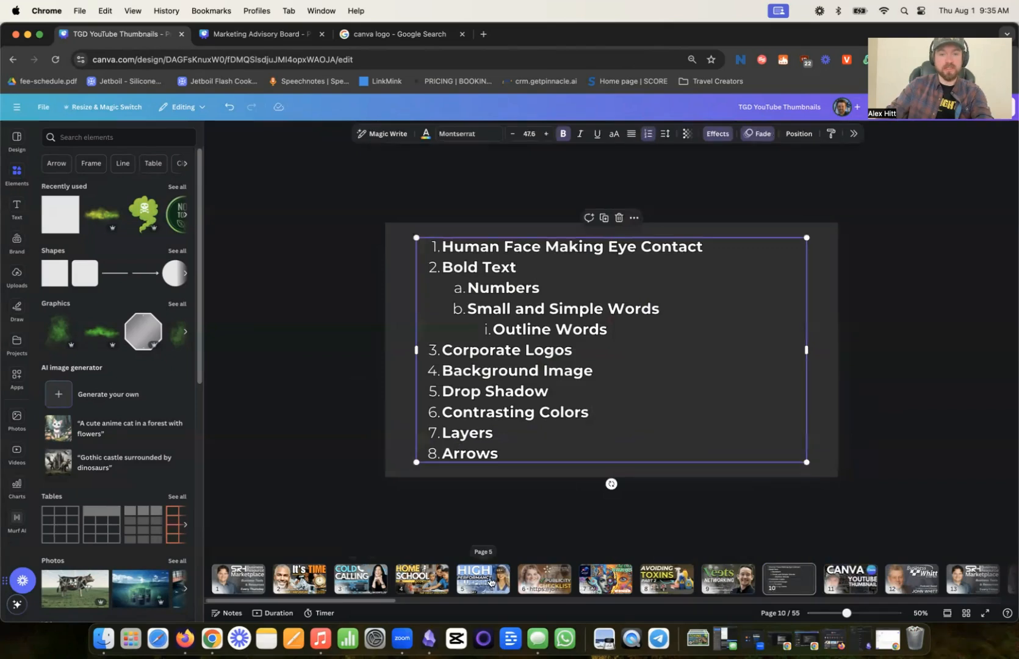
- Return to the CANVA thumbnail on page 11 and search the elements library for "arrow"
left_click(838, 579)
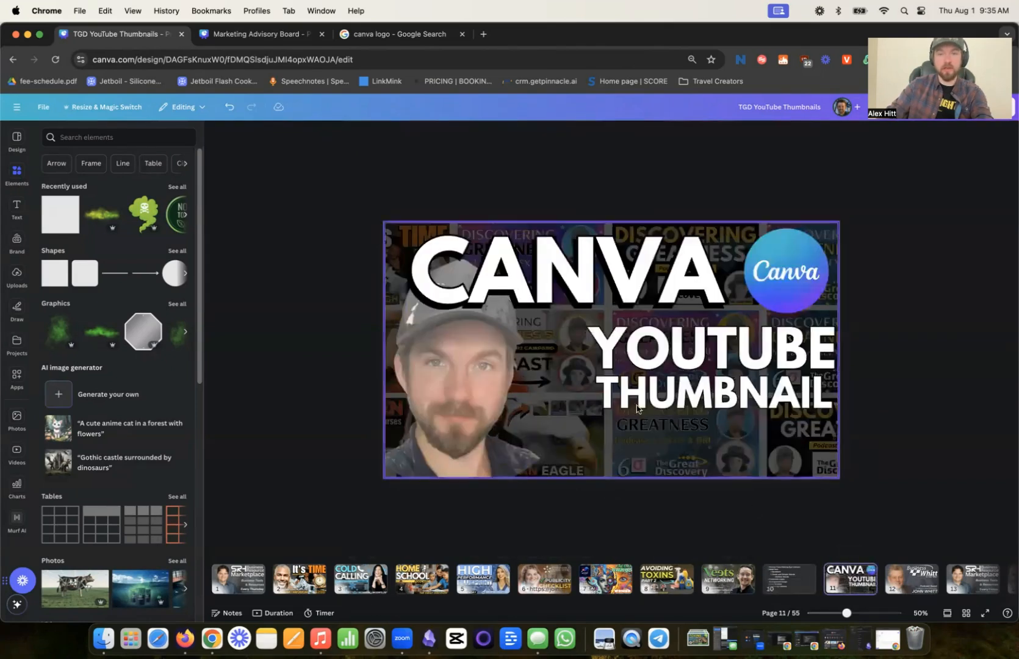
left_click(116, 136)
type("a")
left_click(267, 177)
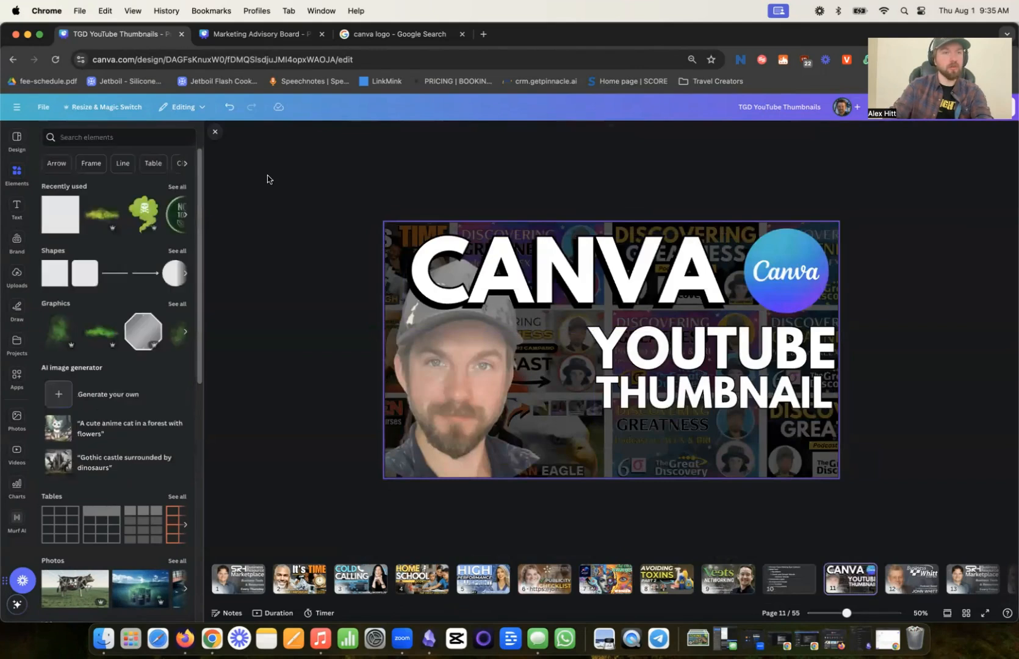
left_click(17, 177)
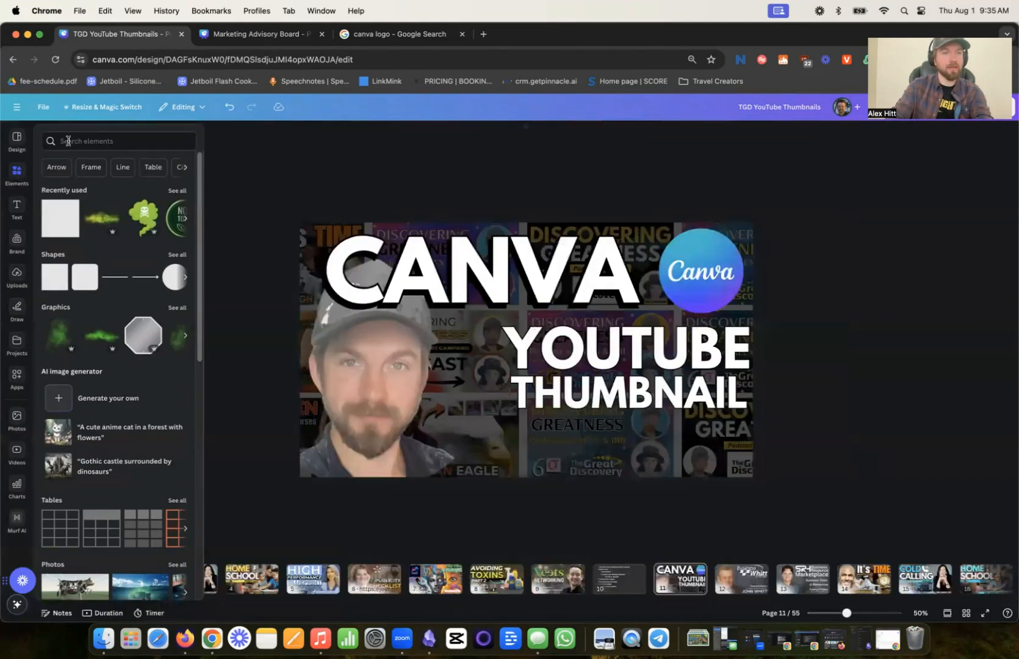
type("arrow")
key("Return")
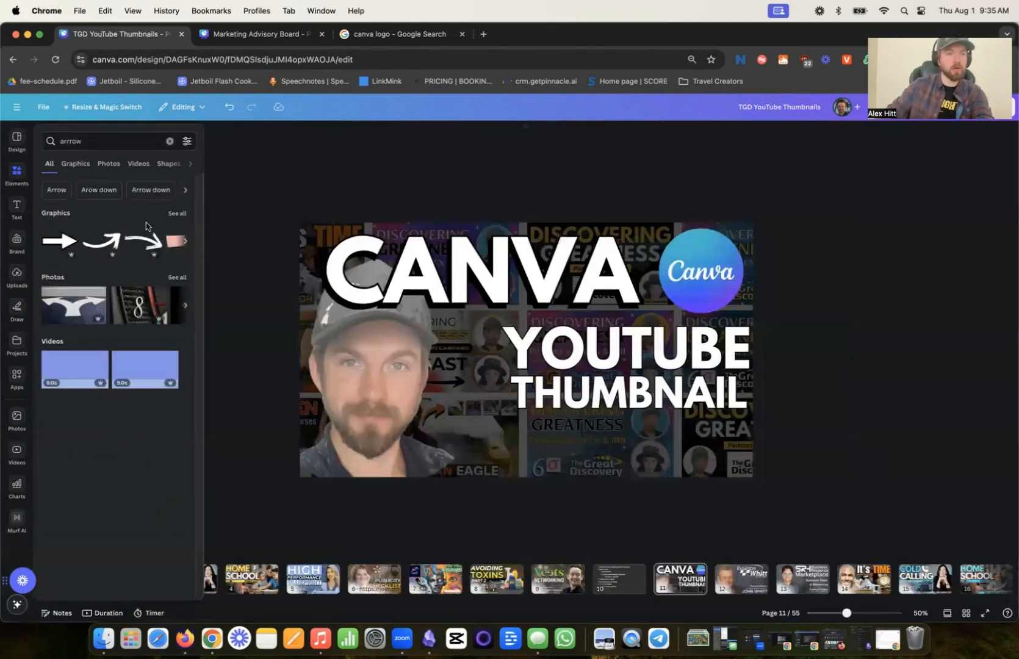
left_click(104, 137)
key("Return")
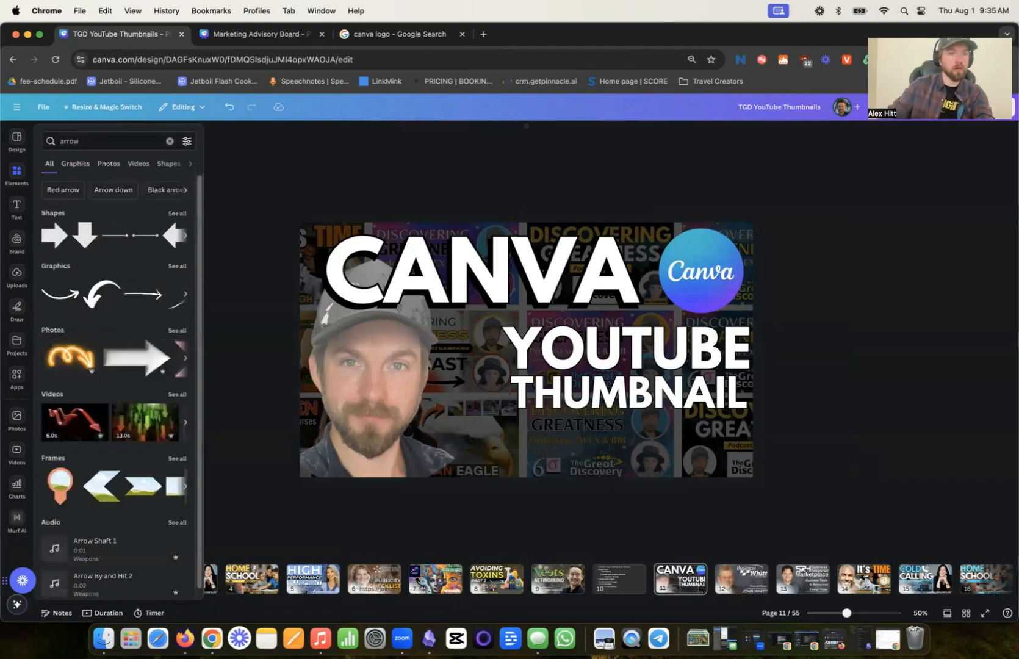
- Insert the curved white arrow graphic, scale and orient it to point at YOUTUBE, and place it between the portrait and that word
left_click(103, 289)
left_click_drag(514, 359, 449, 370)
left_click_drag(461, 419, 528, 362)
left_click_drag(476, 399, 497, 385)
left_click(508, 408)
left_click(500, 391)
left_click_drag(479, 374, 485, 381)
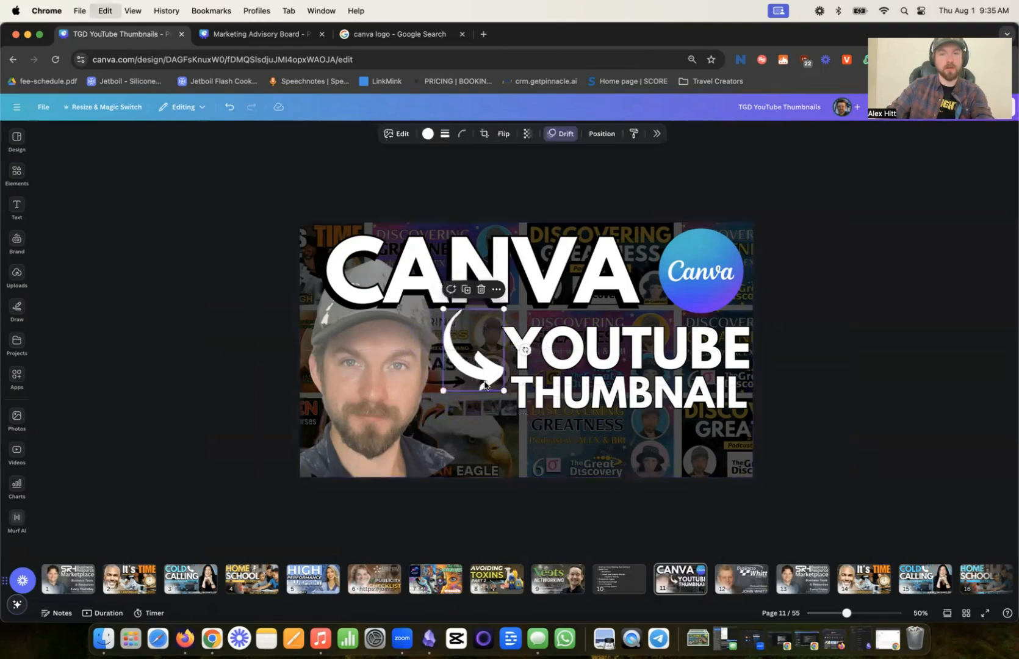
- Duplicate the white arrow with a slight down-left offset and color the copy black
key("Escape")
left_click(448, 368)
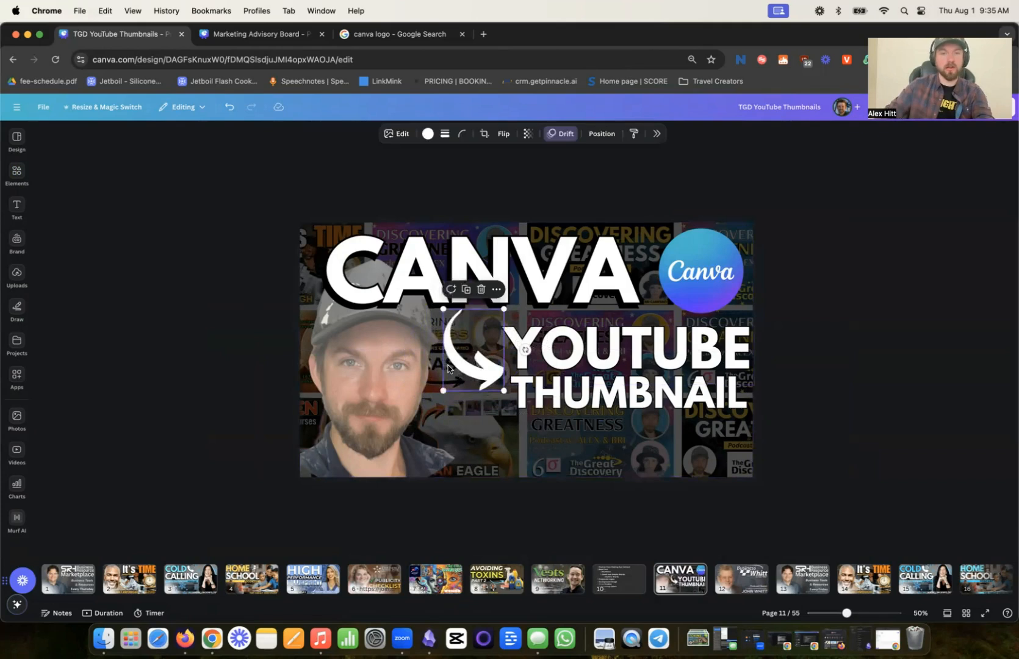
mouse_move(455, 369)
left_mouse_down()
mouse_move(457, 359)
mouse_move(454, 367)
left_mouse_up()
left_click(427, 134)
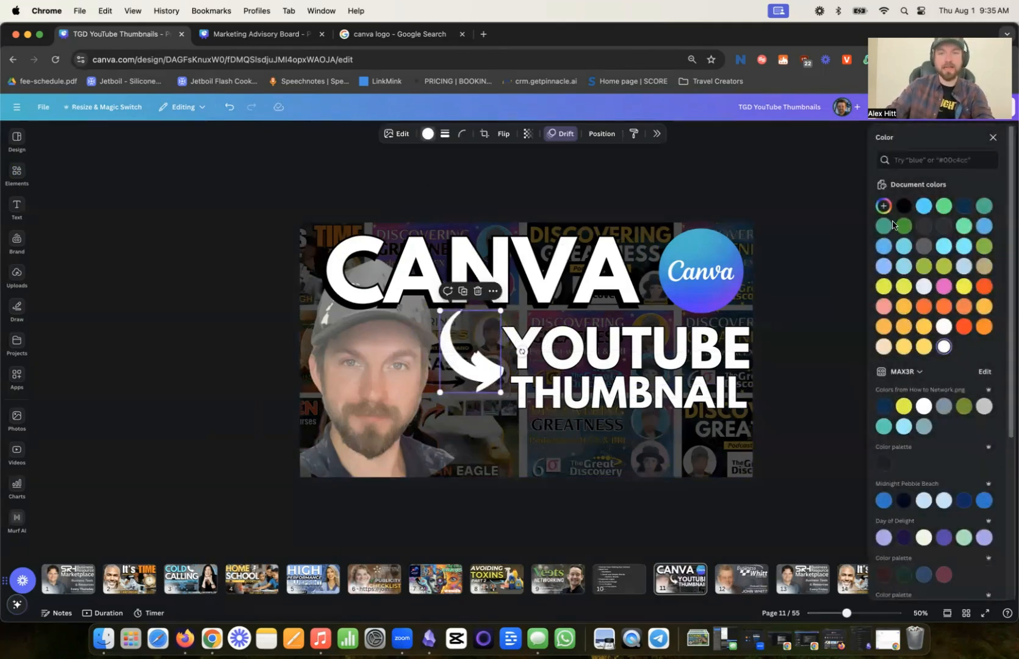
left_click(903, 206)
- Move the black arrow directly below the white arrow in the layer order as its drop shadow
left_click(602, 133)
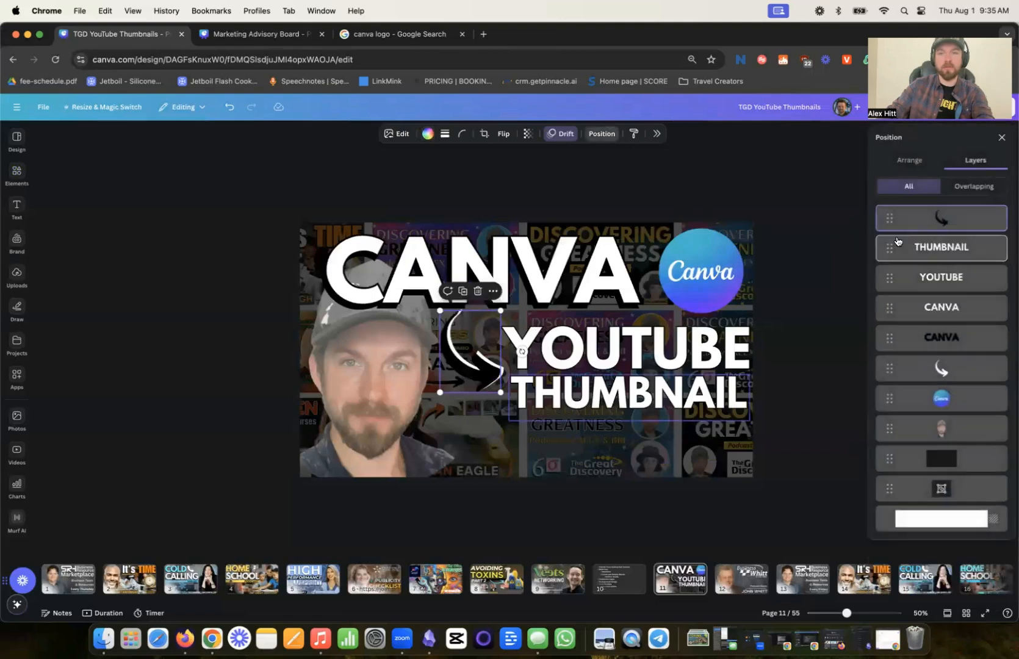
left_click_drag(959, 291, 943, 368)
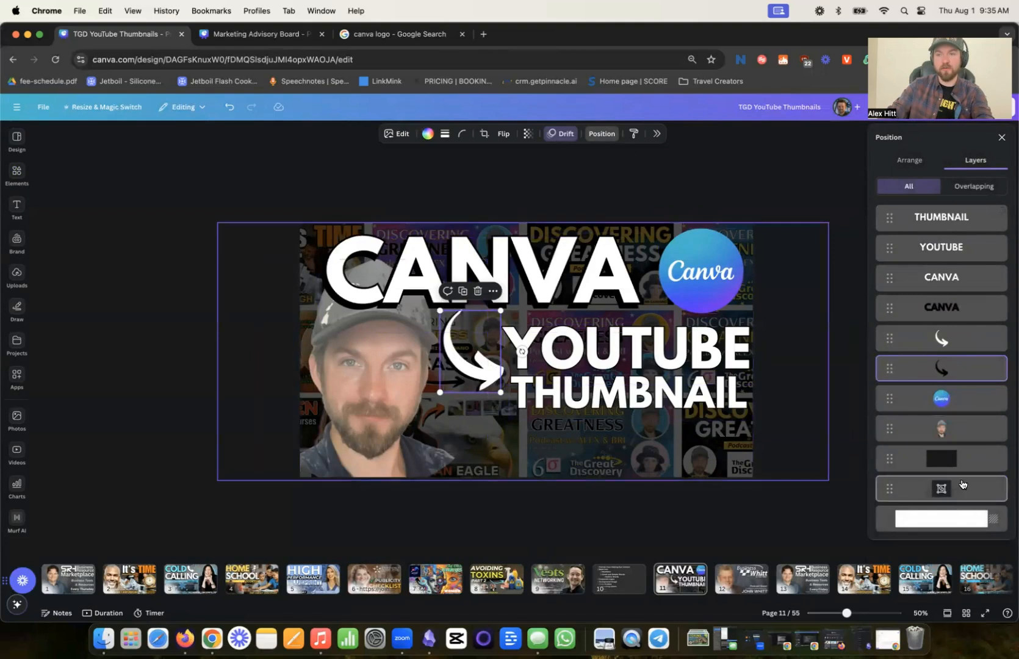
left_click(1002, 138)
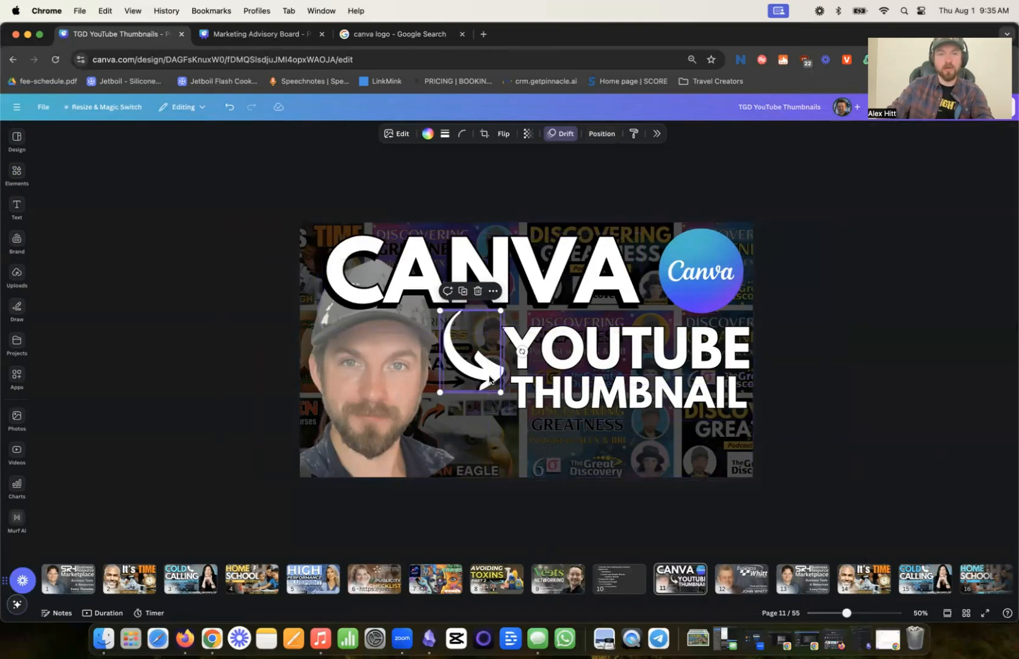
- Recolor the white arrow to the red-orange document color
left_click(489, 376)
left_click(428, 134)
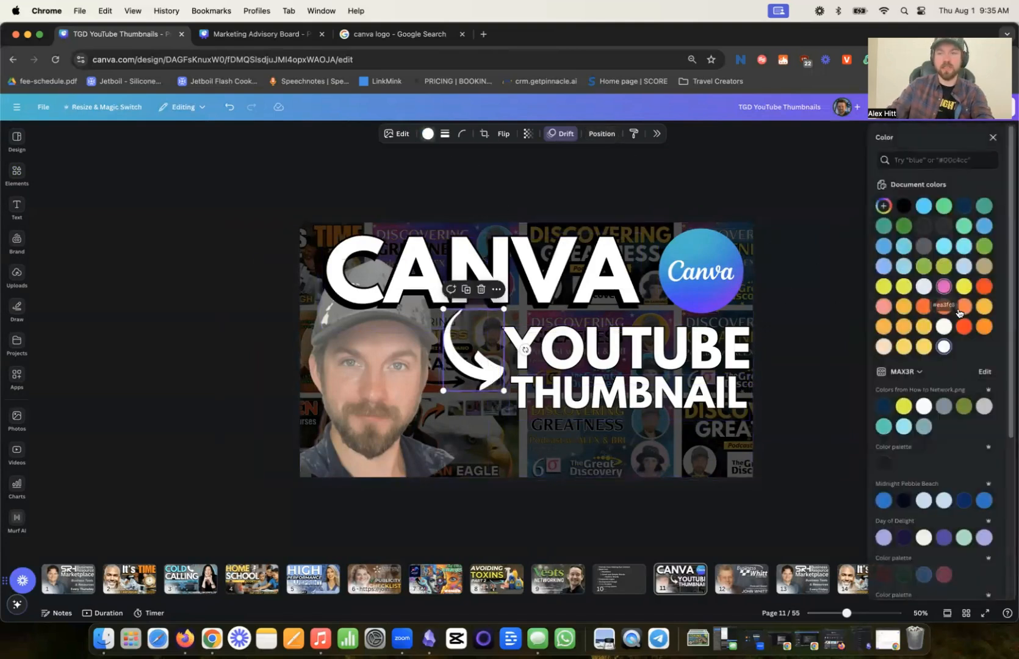
left_click(964, 326)
left_click(775, 200)
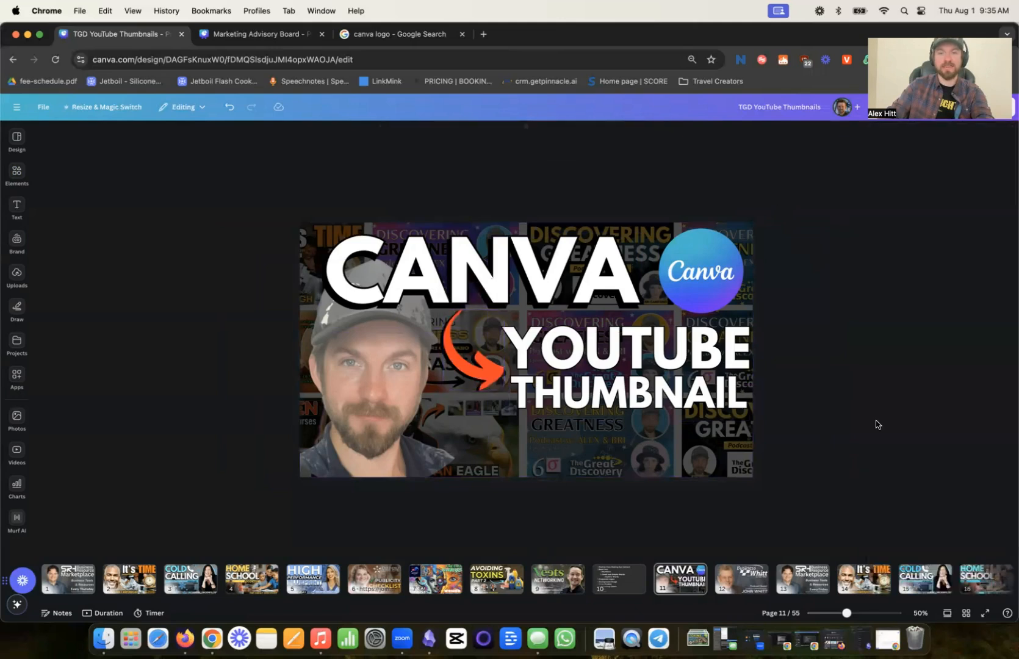
- Color the YOUTUBE text in the same red-orange as the arrow
left_click(481, 367)
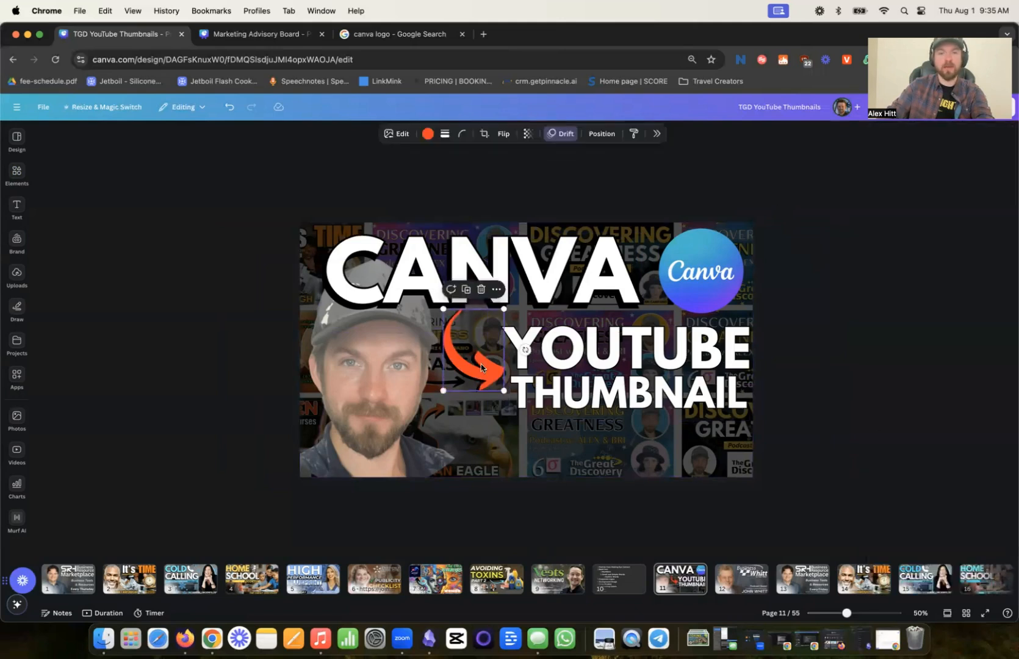
left_click(620, 367)
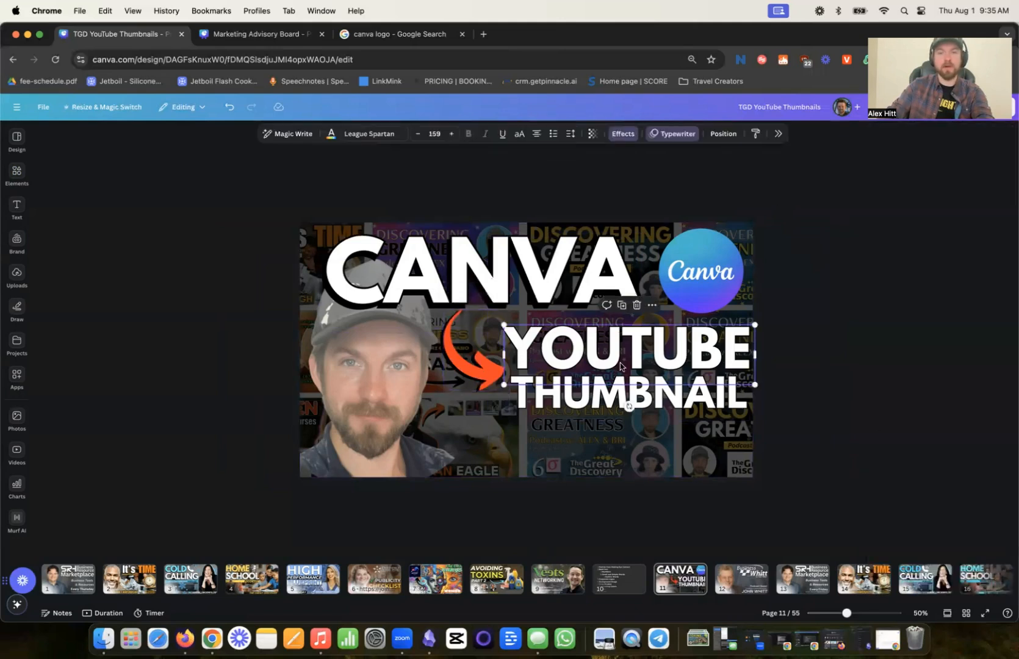
left_click(328, 135)
left_click(963, 327)
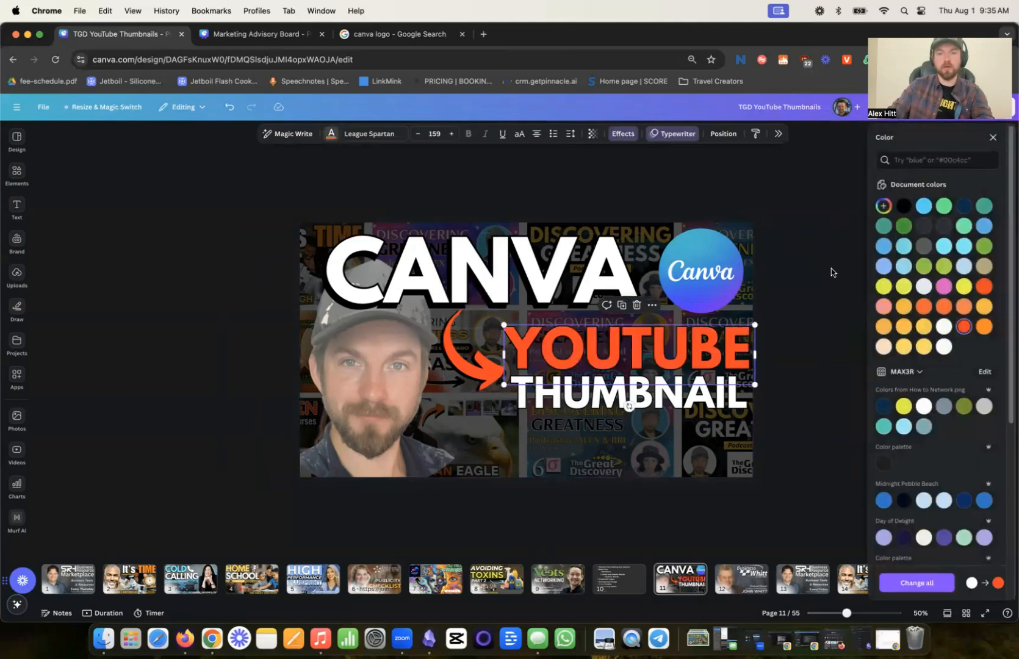
left_click(786, 295)
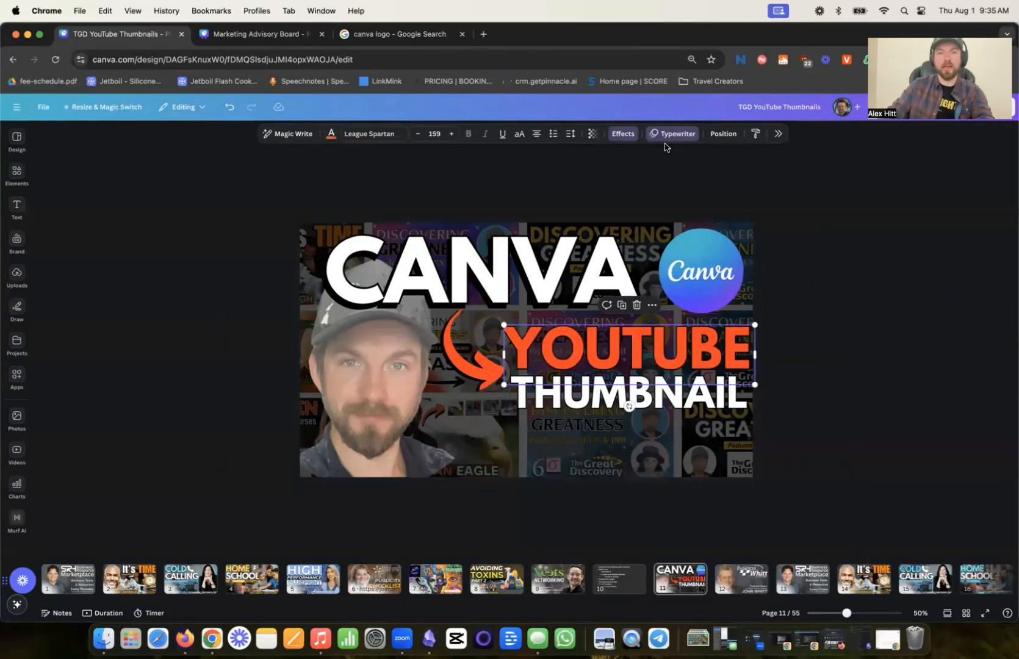
- Set the outline color of the YOUTUBE text to white
left_click(624, 138)
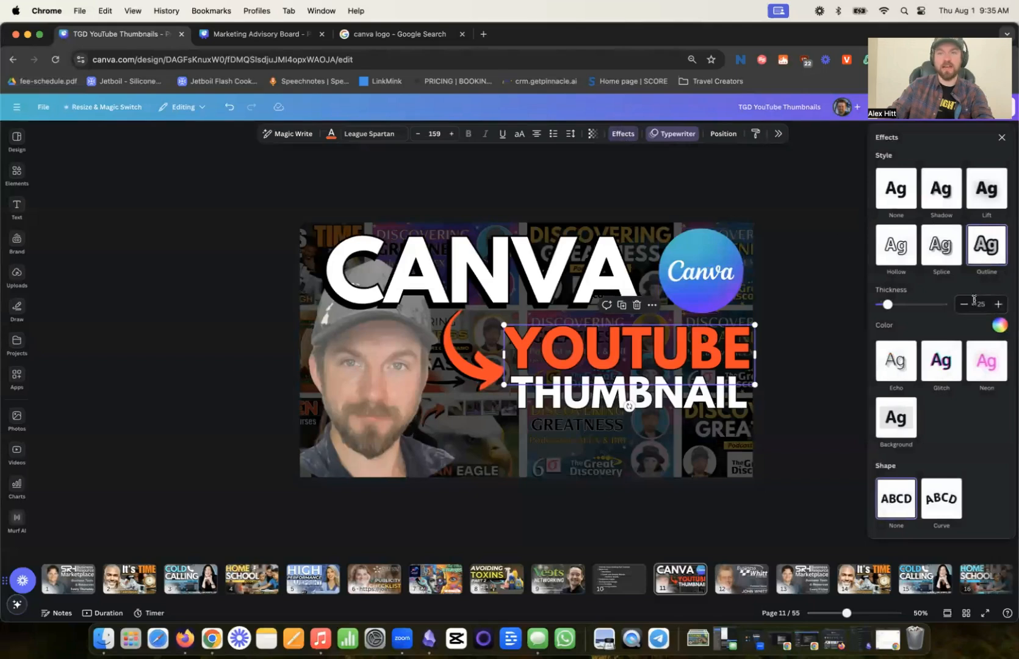
left_click(999, 325)
left_click(932, 511)
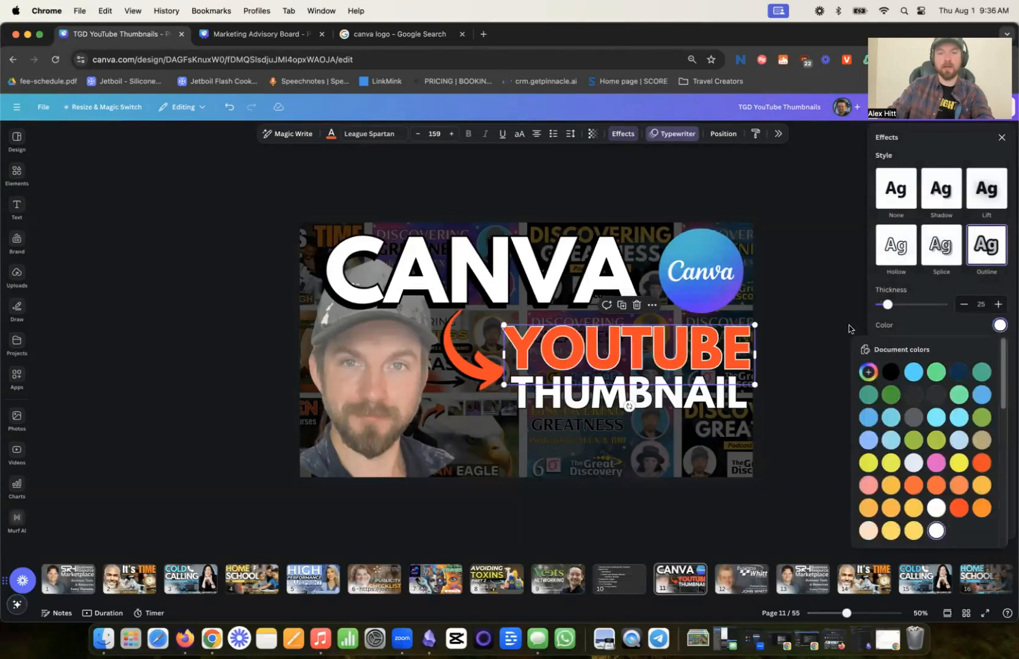
- Slightly reduce the thickness of the white outline on the YOUTUBE text
left_click_drag(891, 309, 883, 310)
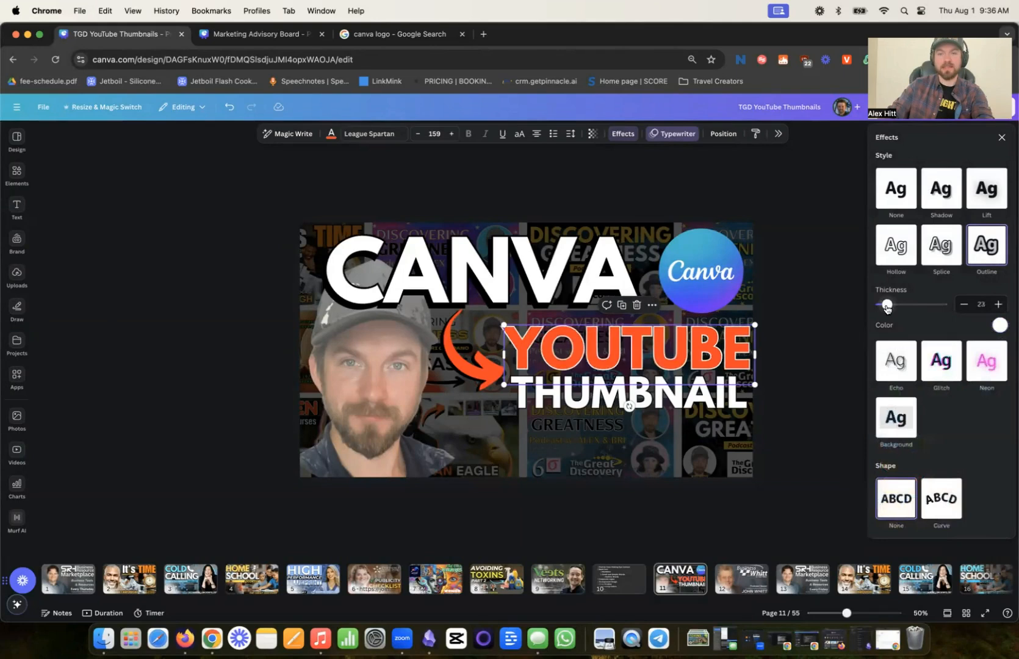
left_click(826, 307)
- Duplicate the YOUTUBE and THUMBNAIL texts together and offset the copies slightly down and to the left of the originals
left_click(681, 357, "shift")
left_click(677, 359, "shift")
left_click(656, 392, "shift")
left_click_drag(651, 380, 650, 382)
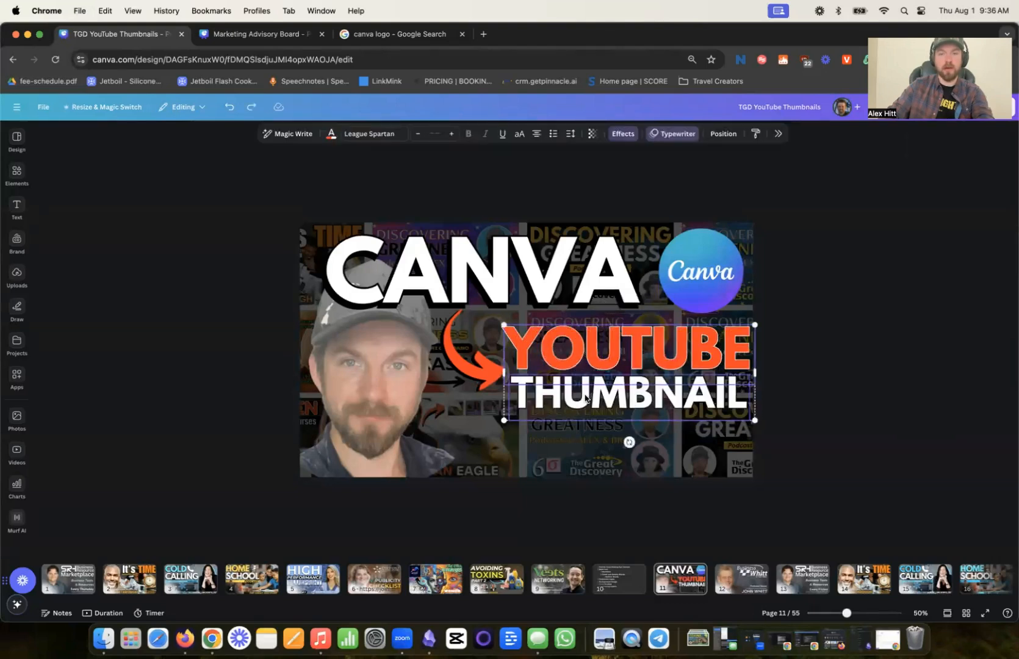
key("super+d")
left_click_drag(586, 398, 578, 398)
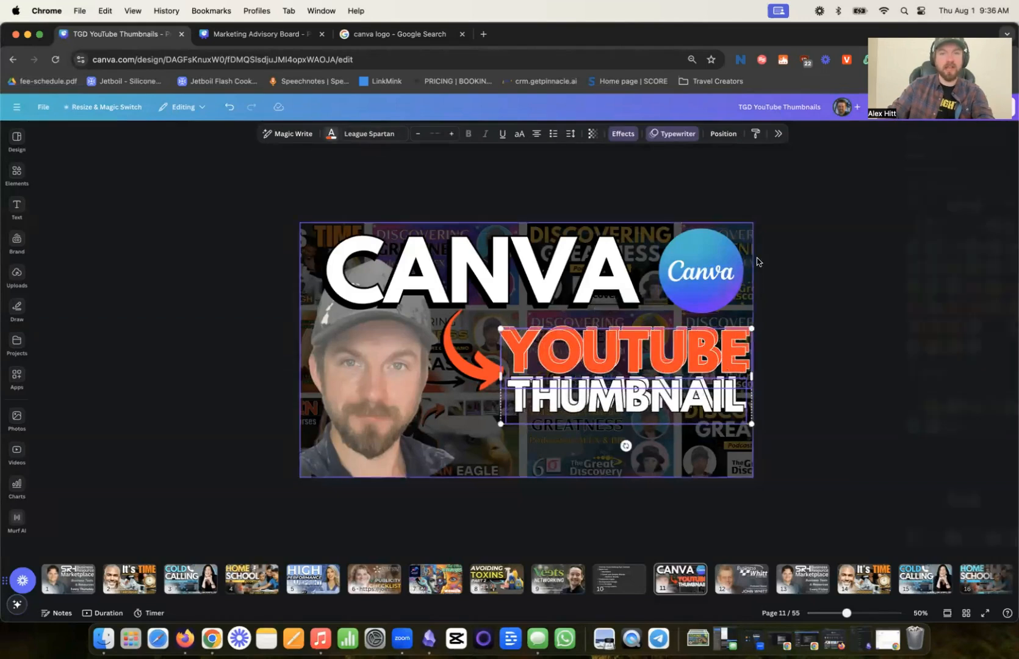
- Set both the fill and the outline color of the YOUTUBE and THUMBNAIL copies to black
left_click(332, 135)
left_click(904, 206)
left_click(629, 136)
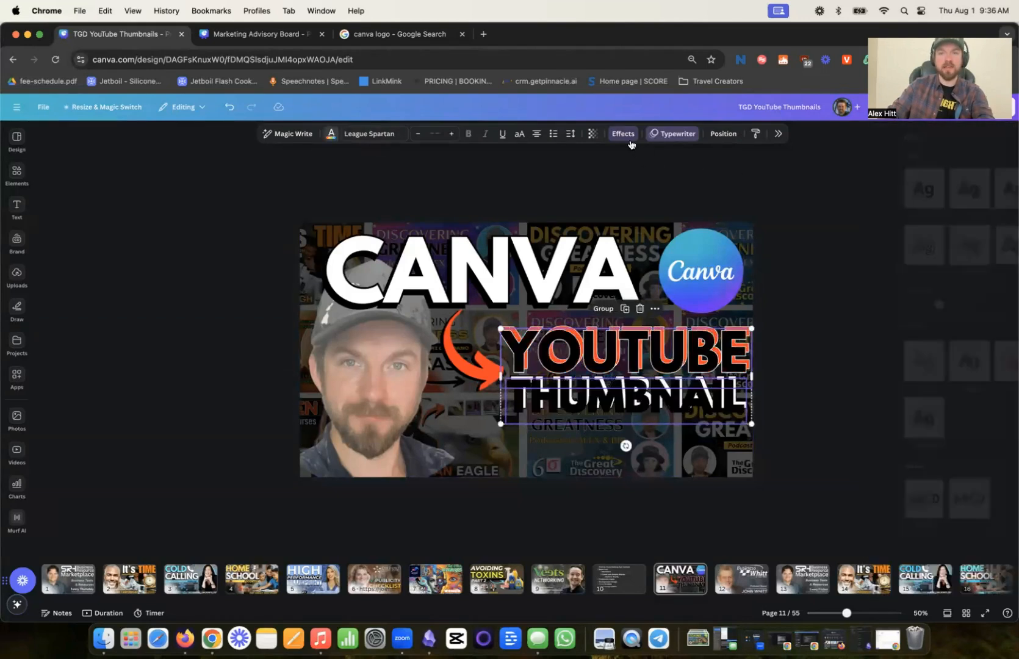
left_click(997, 325)
left_click(890, 372)
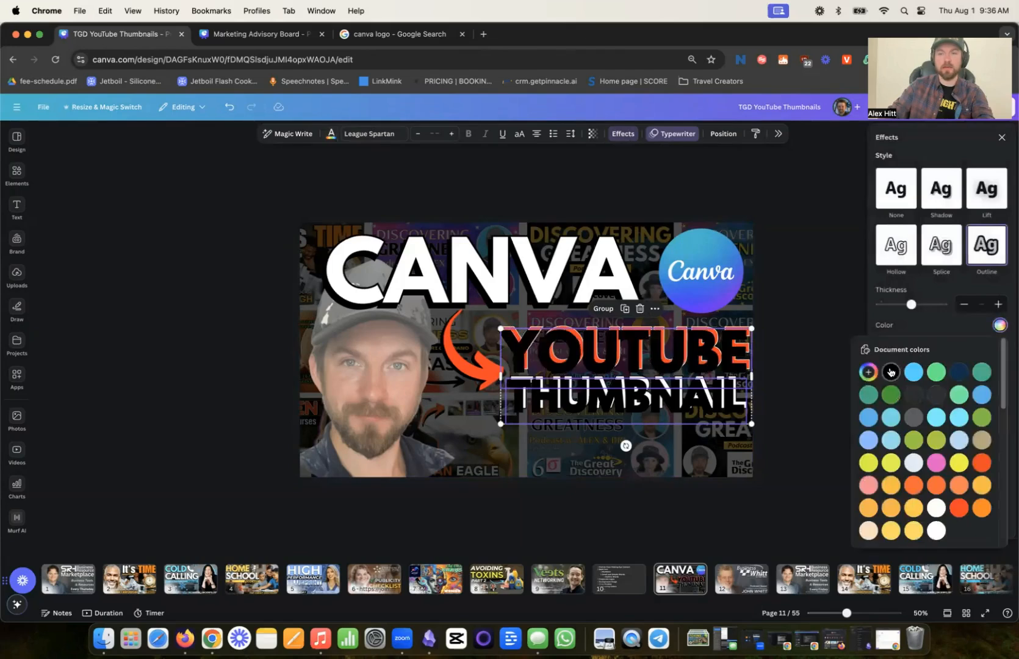
- Move the black text copies below the original YOUTUBE and THUMBNAIL texts in the layer order as their drop shadow
left_click(723, 133)
left_click_drag(952, 221, 947, 318)
left_click(800, 216)
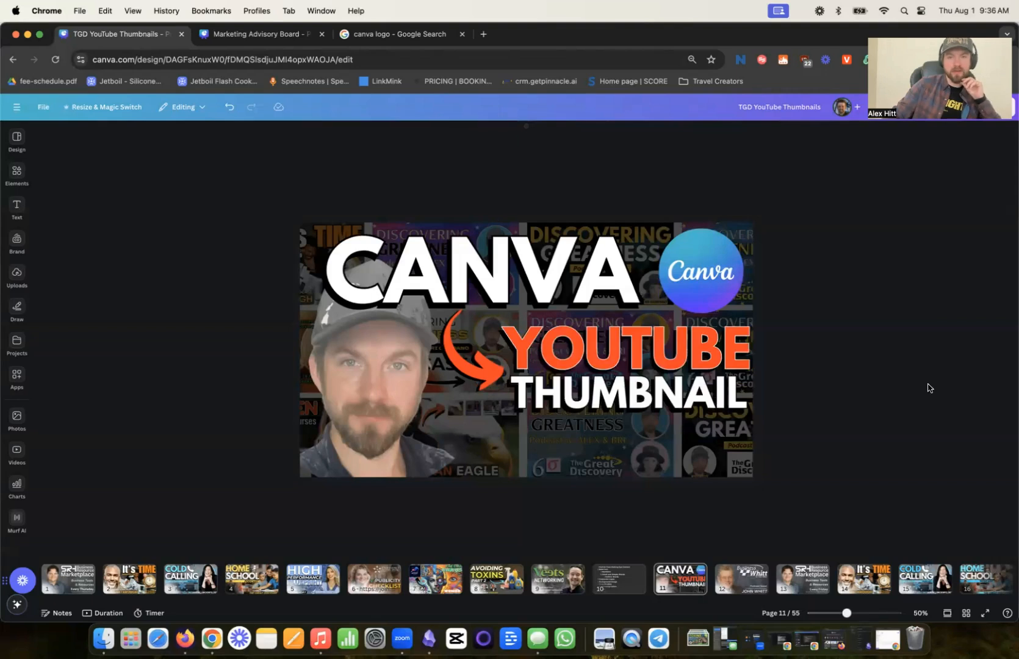
- Try recoloring the white CANVA heading with a blue sampled from the Canva logo
left_click(471, 272)
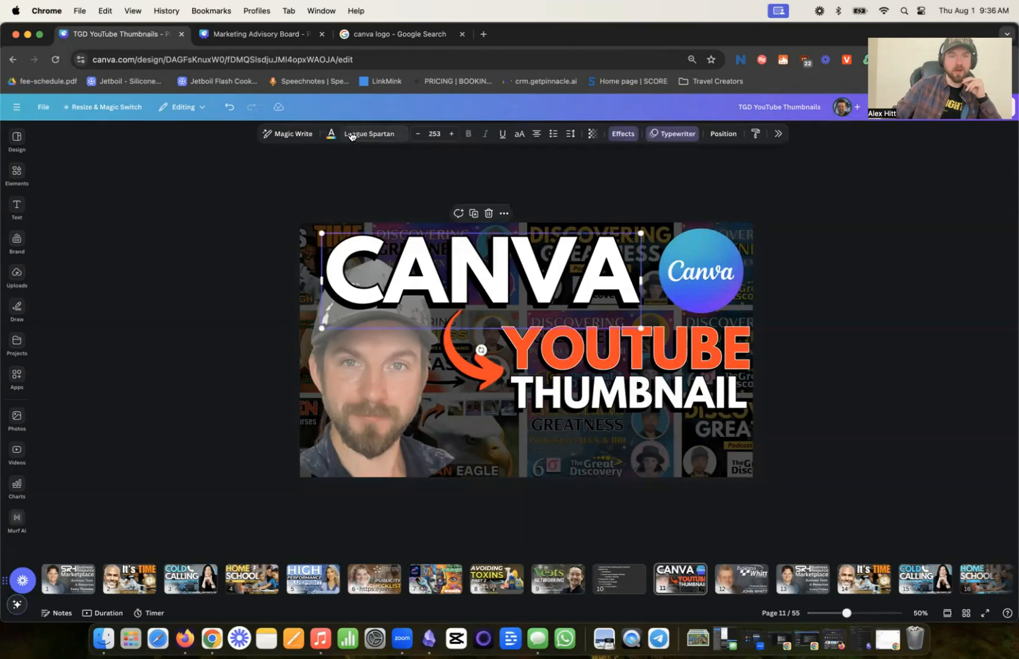
left_click(331, 135)
left_click(884, 206)
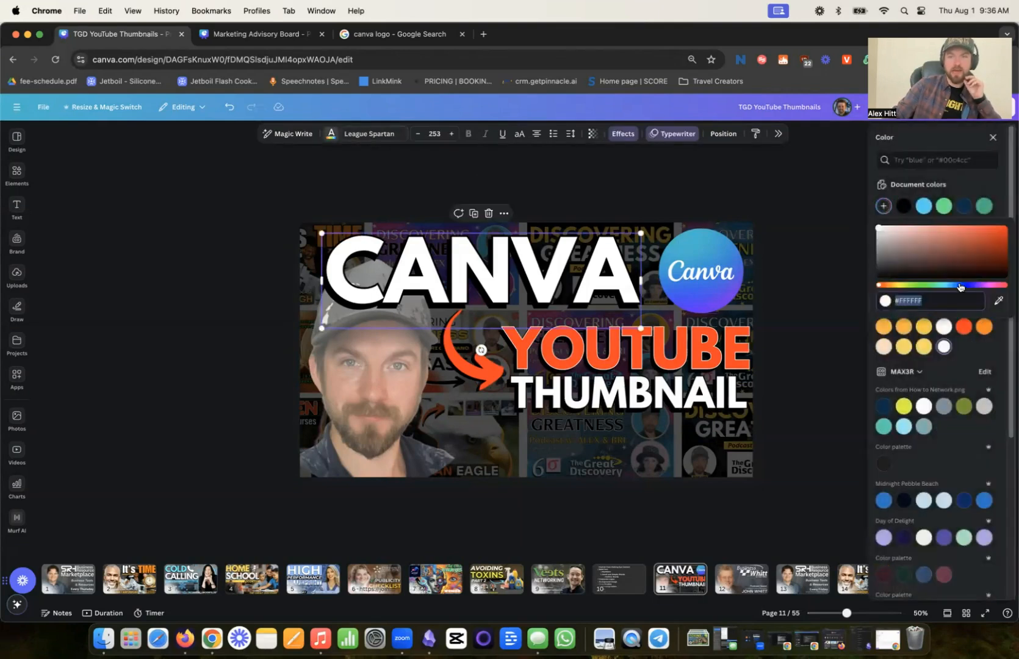
left_click(999, 300)
left_click(671, 241)
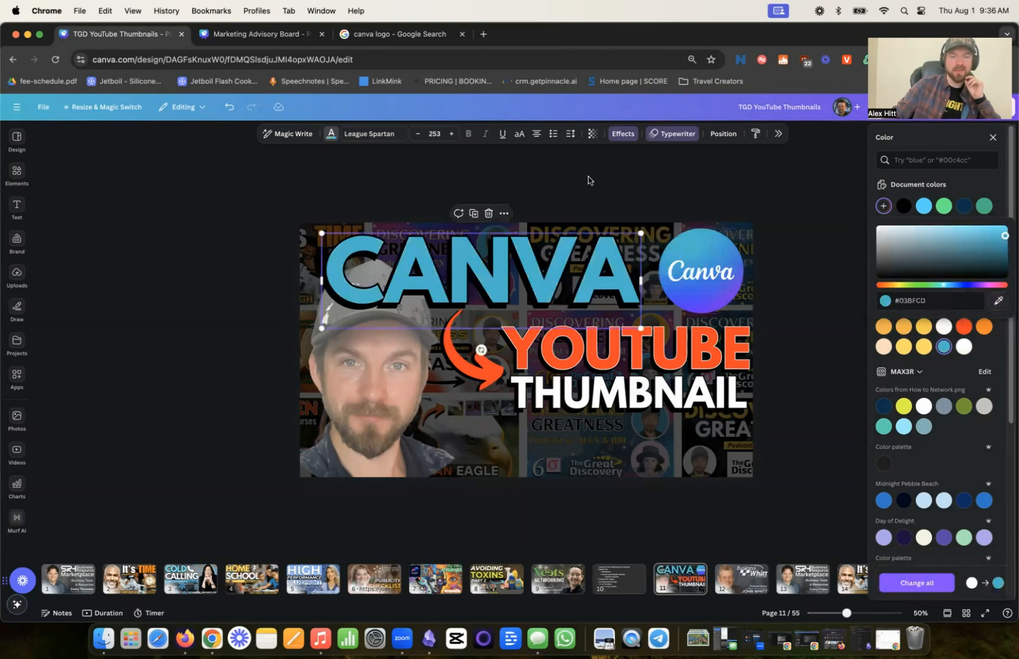
left_click(588, 177)
key("super+z")
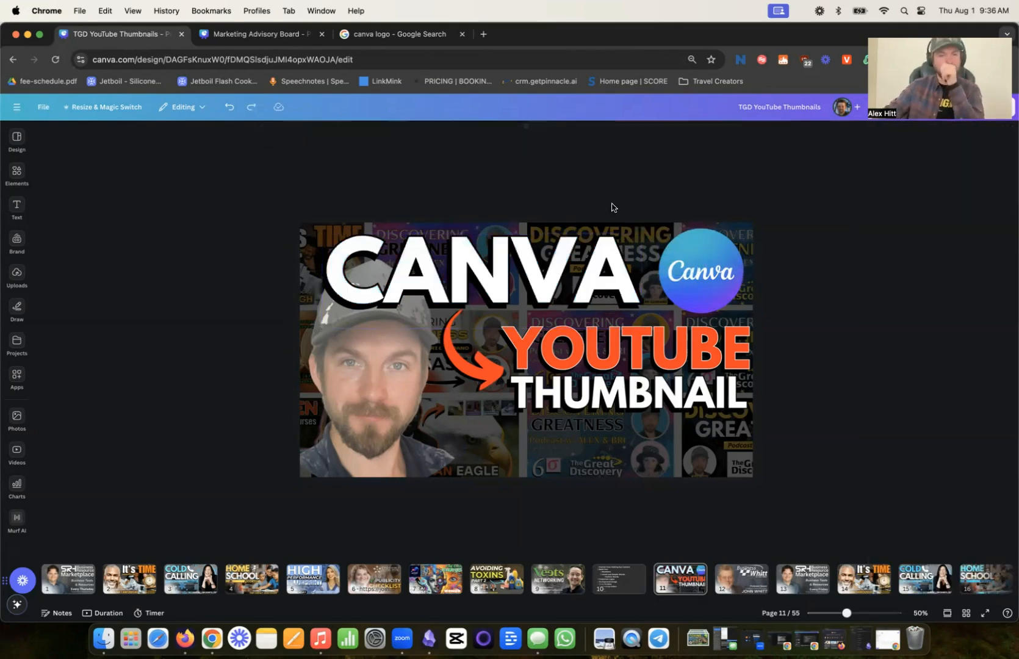
- Duplicate the cut-out portrait and offset the copy slightly to the left of the original
left_click(363, 391)
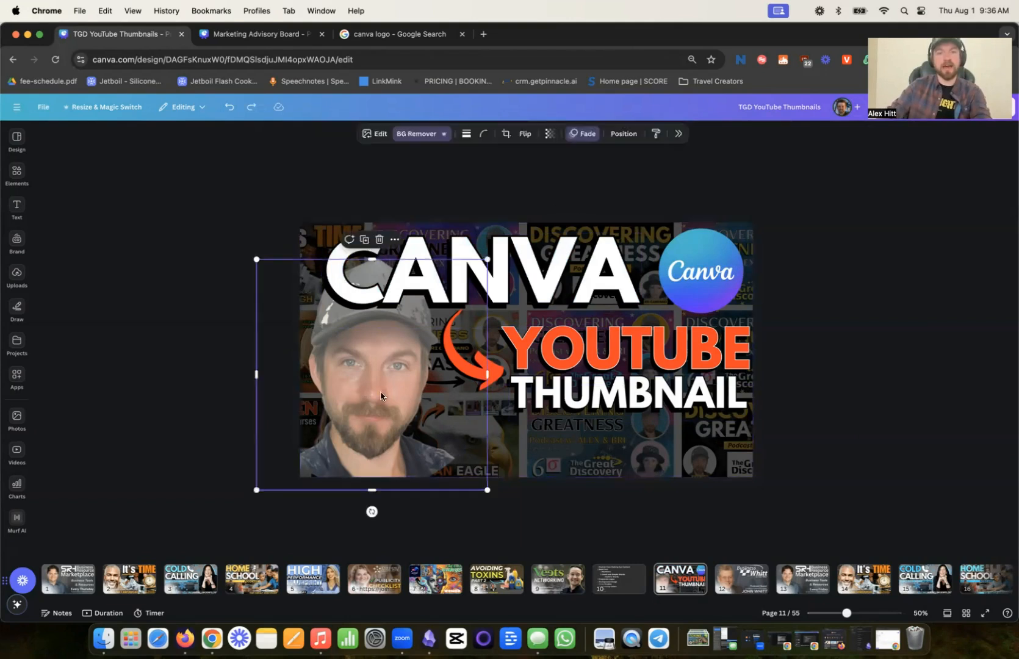
key("super+v")
mouse_move(379, 397)
left_mouse_down()
mouse_move(436, 396)
mouse_move(372, 388)
left_mouse_up()
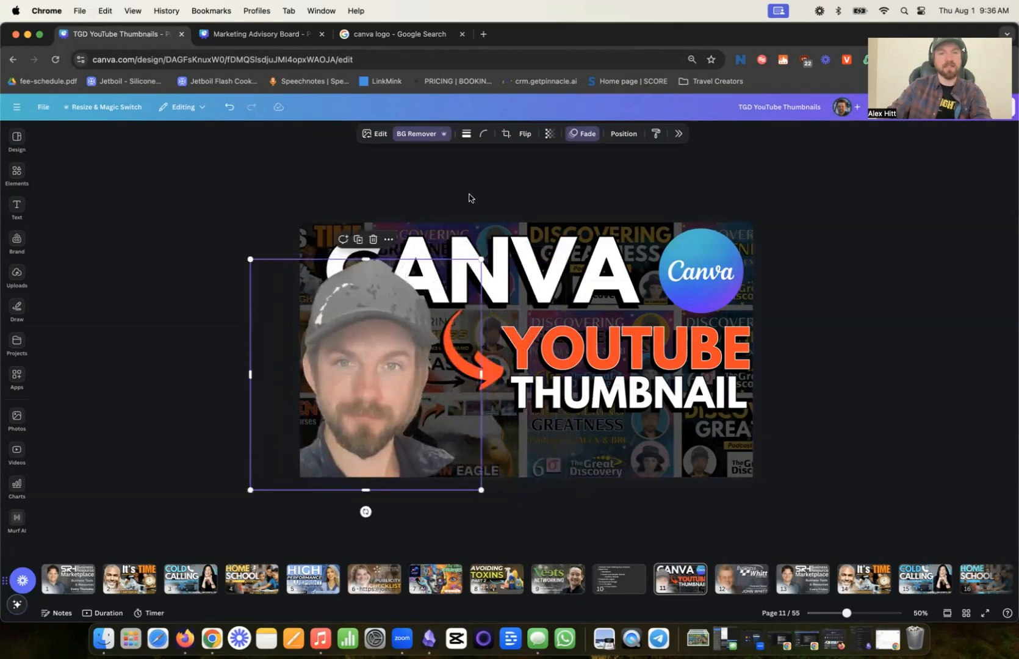
- Apply an orange Duotone effect to the portrait copy
left_click(376, 133)
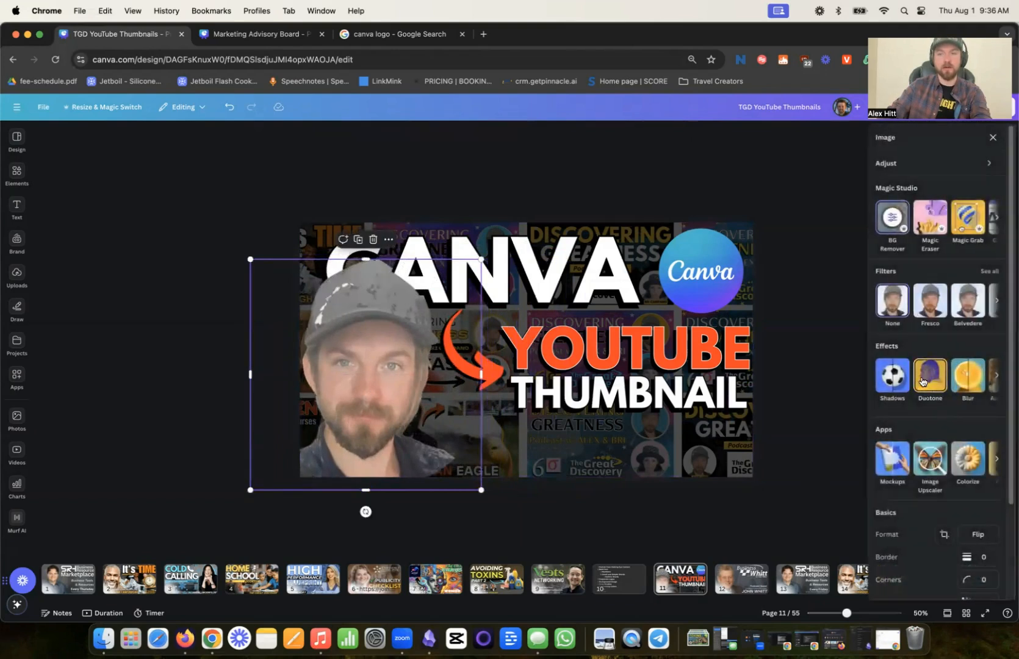
left_click(922, 382)
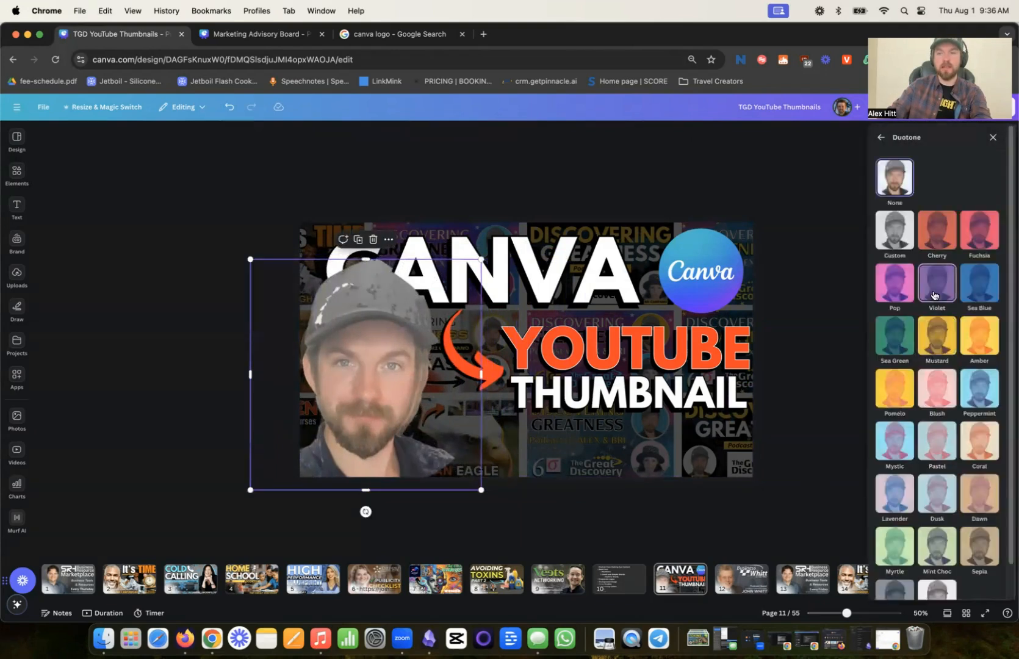
left_click(902, 291)
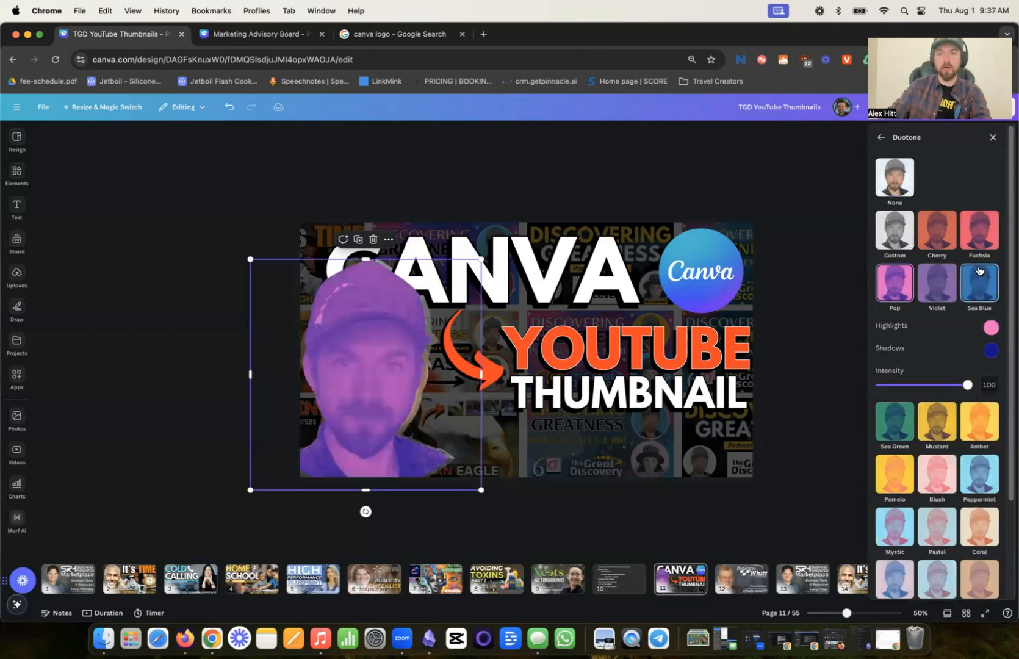
scroll(978, 275, "down", 3)
left_click(980, 324)
left_click(594, 195)
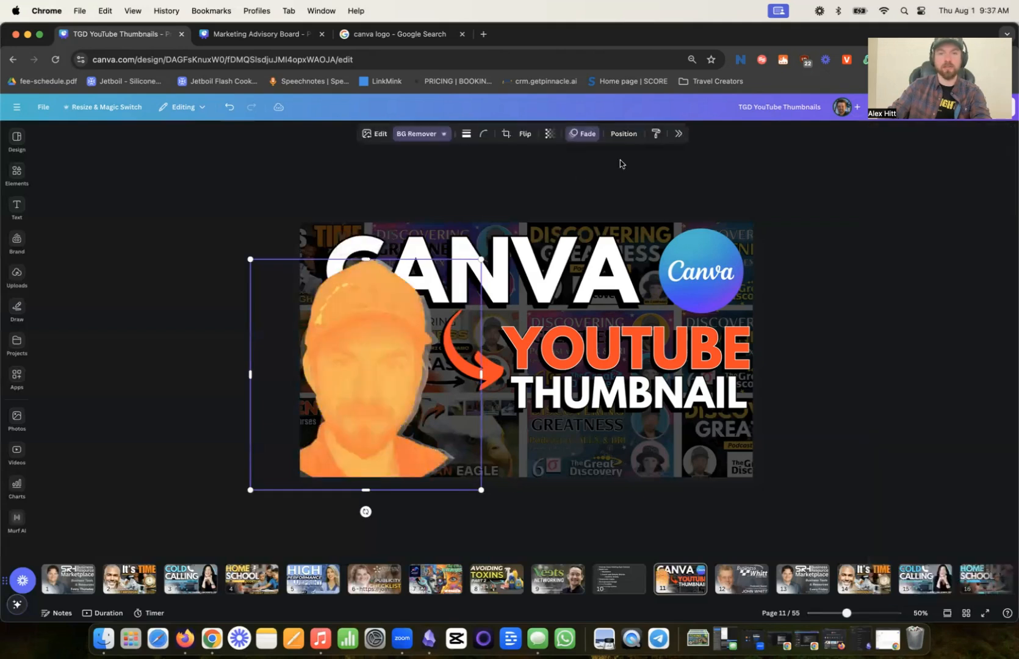
- Move the orange portrait copy directly below the original portrait in the layer order as a colored edge
left_click_drag(407, 313, 381, 359)
left_click(625, 134)
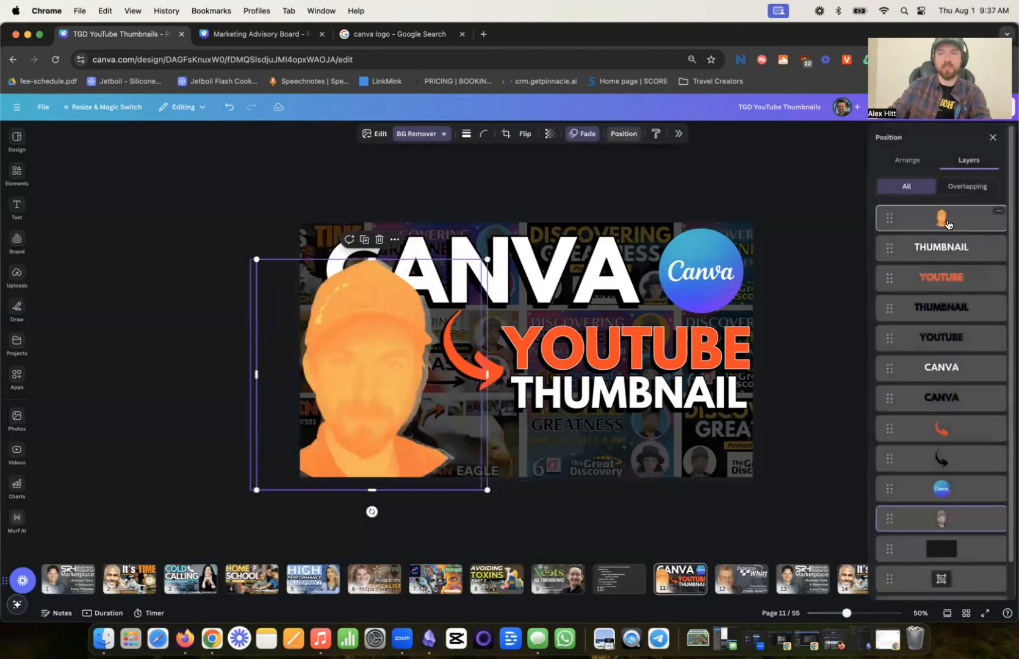
left_click_drag(948, 531, 947, 532)
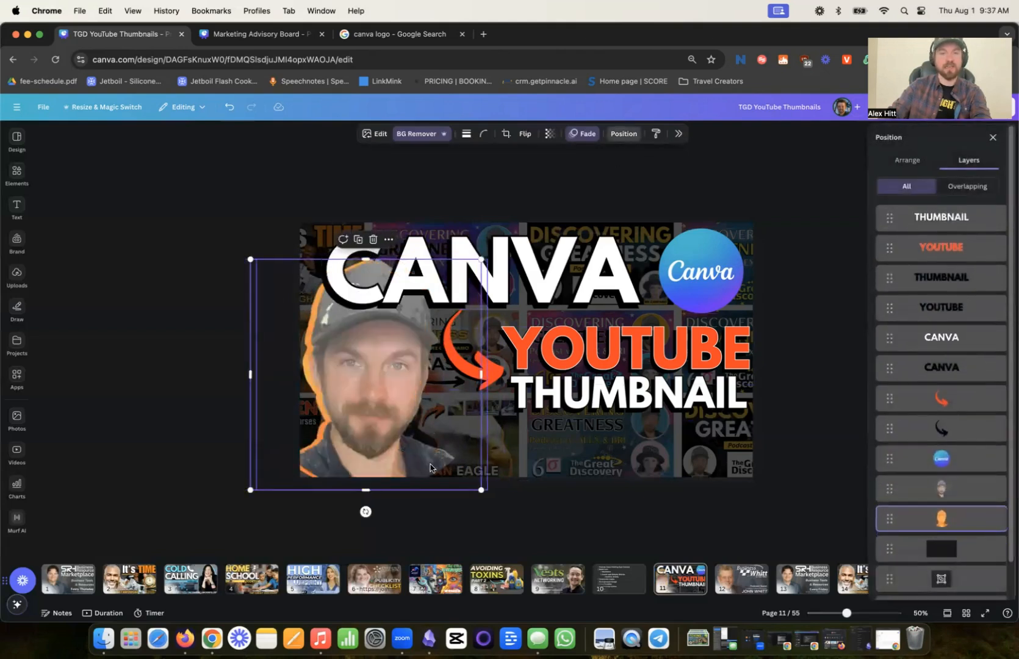
- Add a second orange portrait copy, offset it slightly to the right and place it directly behind the original portrait
key("super+v")
left_click_drag(375, 439, 382, 435)
left_click_drag(943, 221, 948, 532)
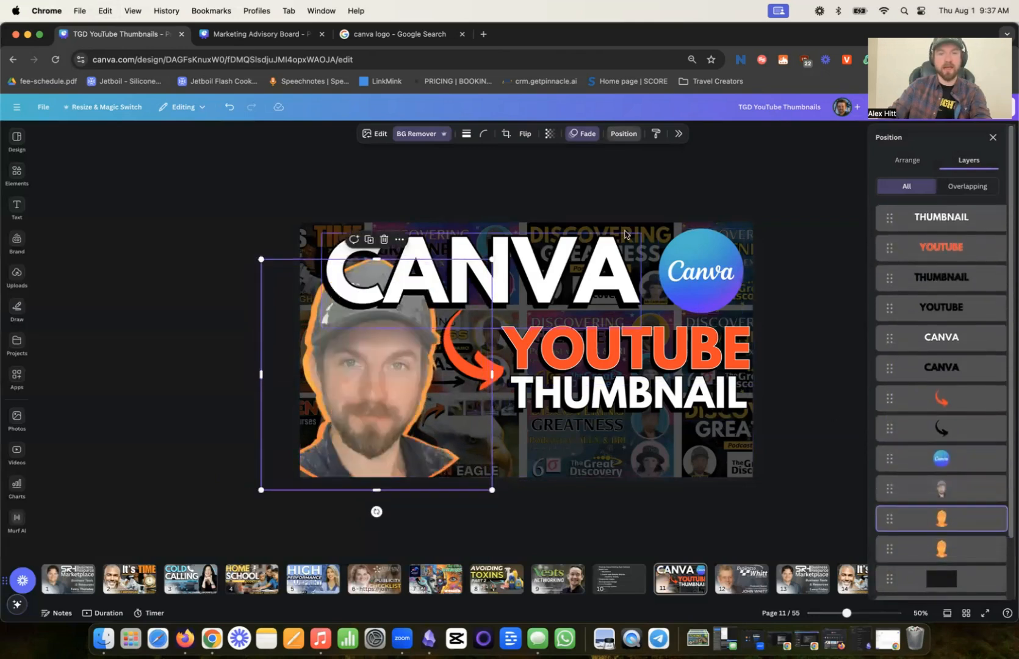
left_click(580, 196)
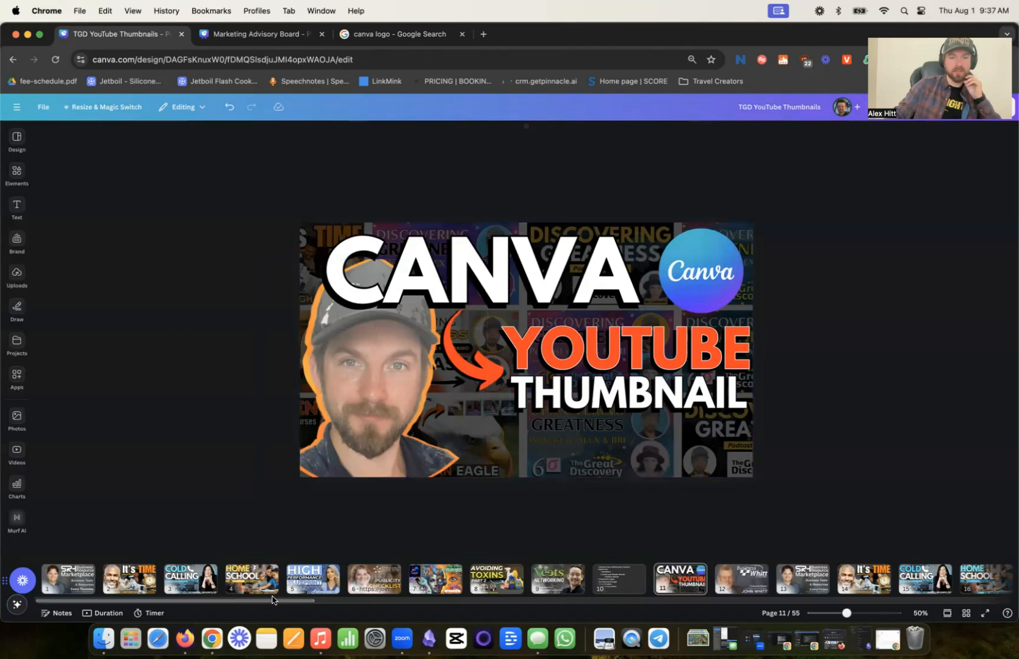
- Look through the other thumbnail pages and copy the dark bar behind the round portraits on page 23, TOXINS HEAVY METALS PART 3
left_click(246, 583)
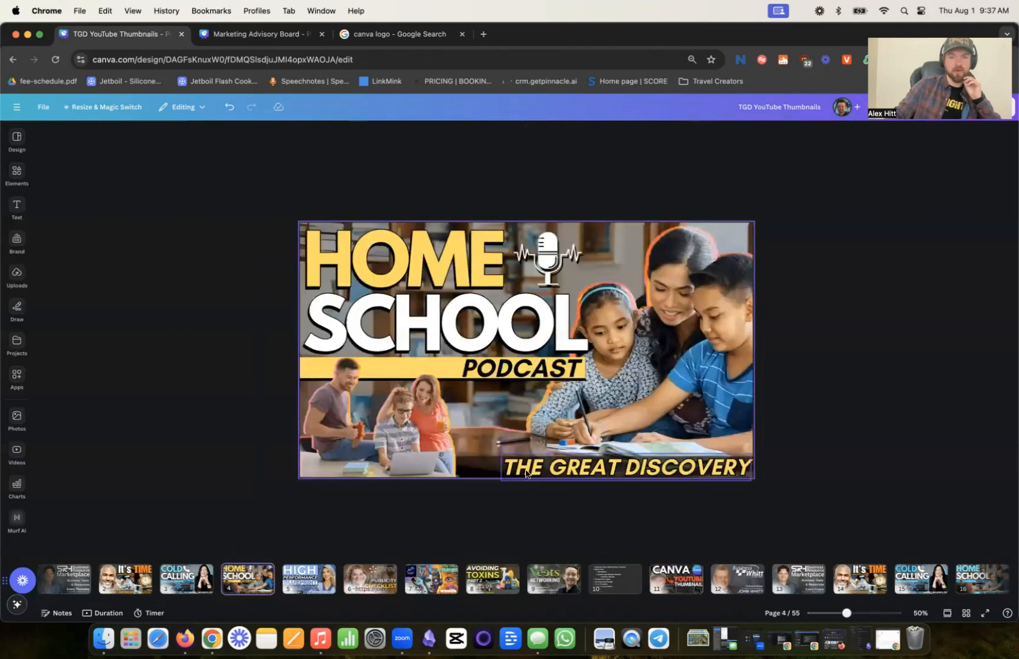
left_click(323, 586)
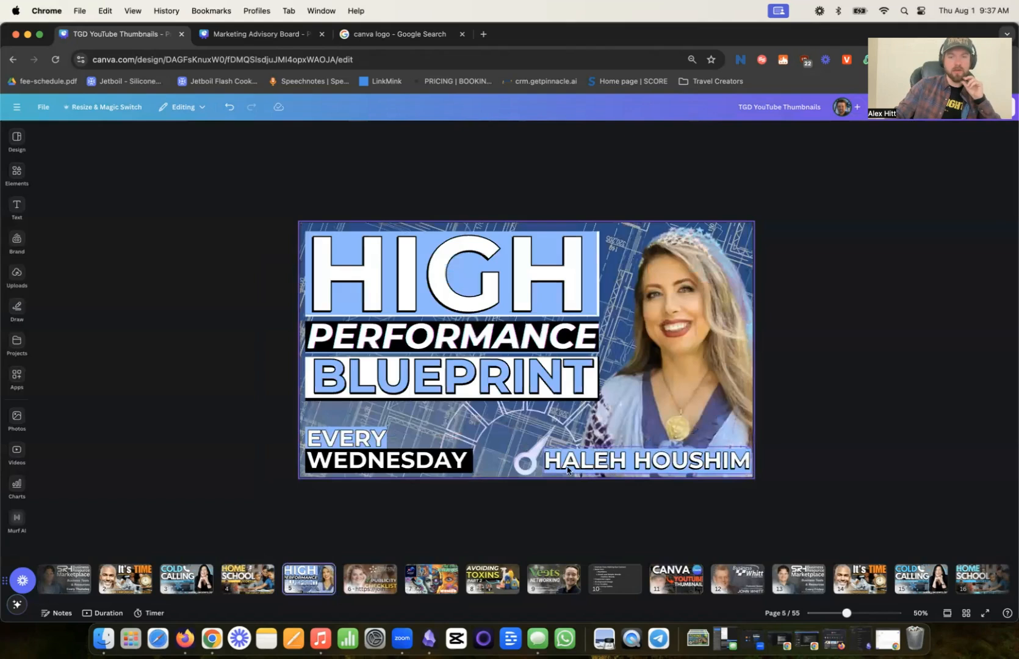
left_click(376, 587)
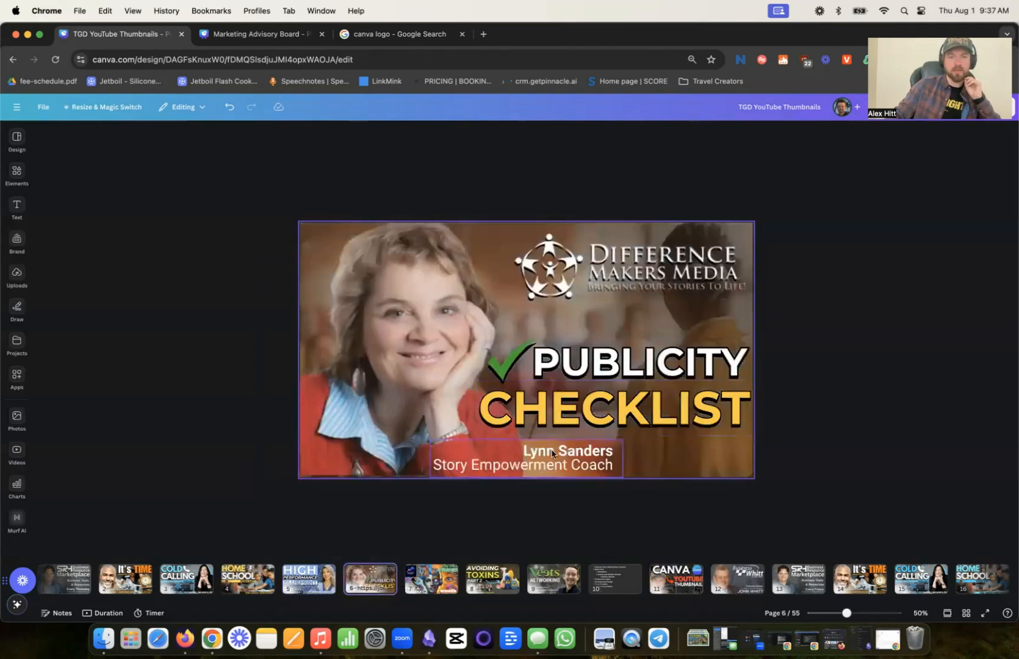
left_click_drag(272, 603, 534, 599)
left_click(505, 580)
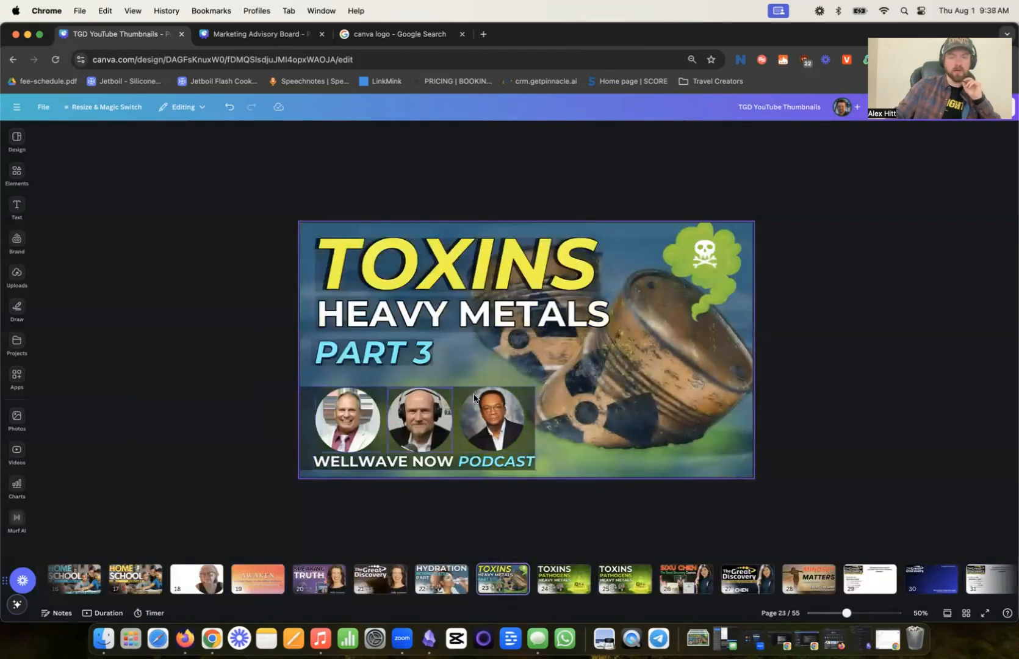
left_click(302, 431)
key("super+c")
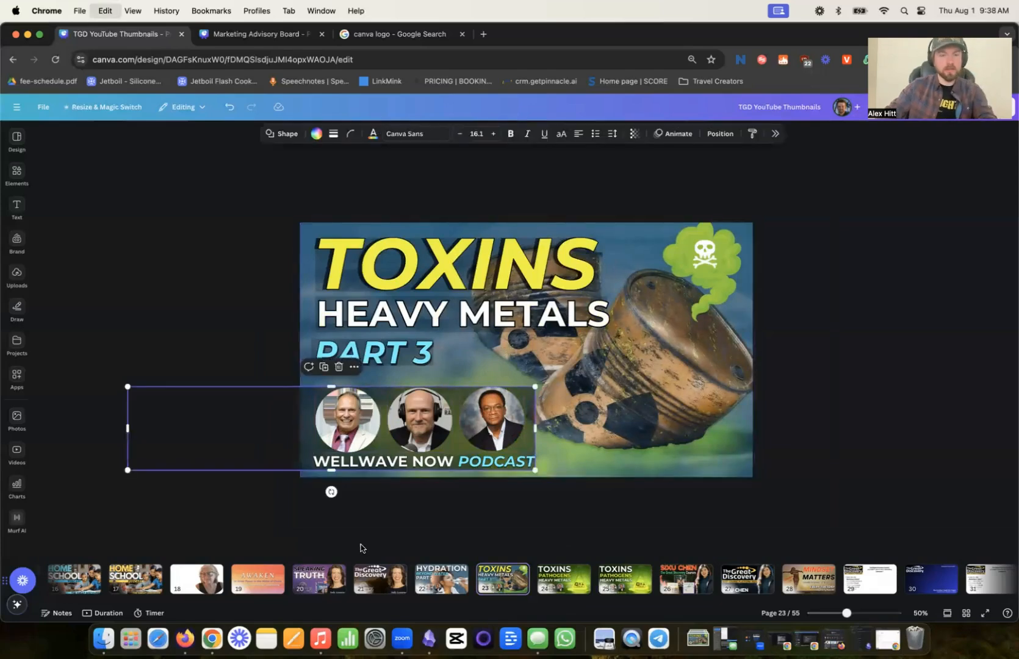
- Paste the dark bar onto the CANVA thumbnail on page 11 and fit it across the full width of the lower edge
left_click(549, 584)
left_click_drag(527, 603, 338, 600)
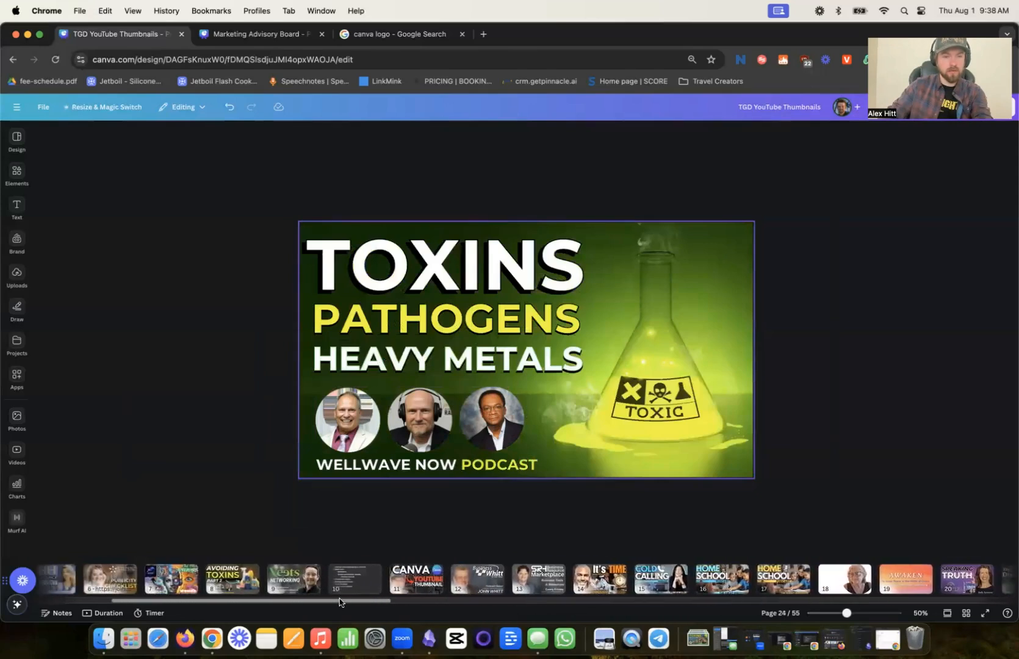
left_click(393, 584)
key("super+v")
left_click_drag(453, 470, 659, 508)
left_click_drag(340, 484, 296, 484)
left_click_drag(519, 442, 518, 444)
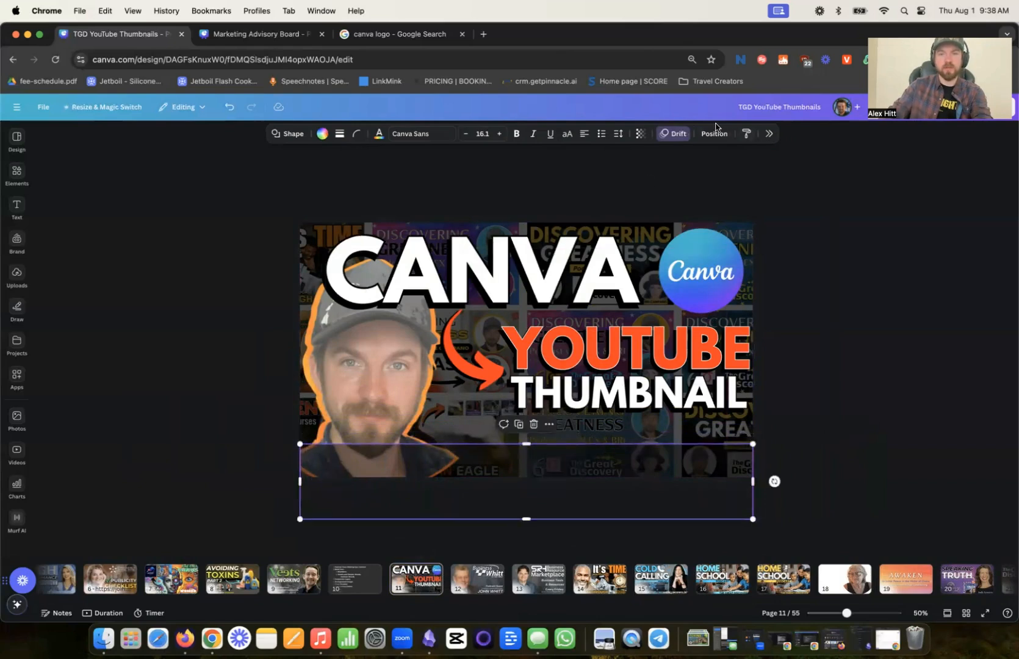
- Remove the bar's Drift animation and move the bar below the dark overlay in the layer order
left_click(674, 134)
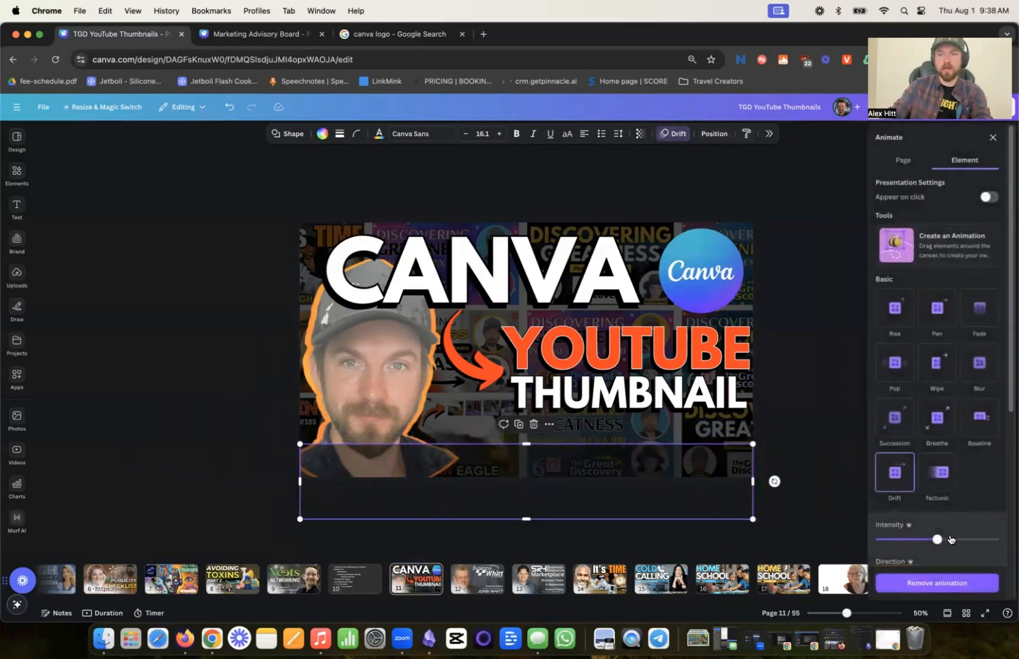
left_click(720, 134)
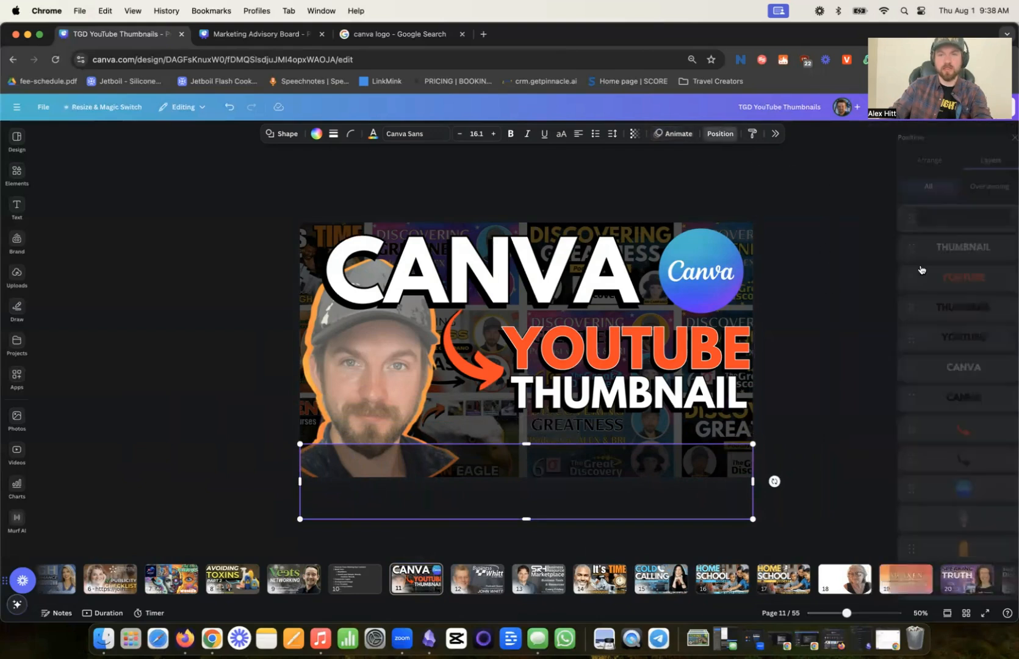
left_click_drag(954, 220, 943, 540)
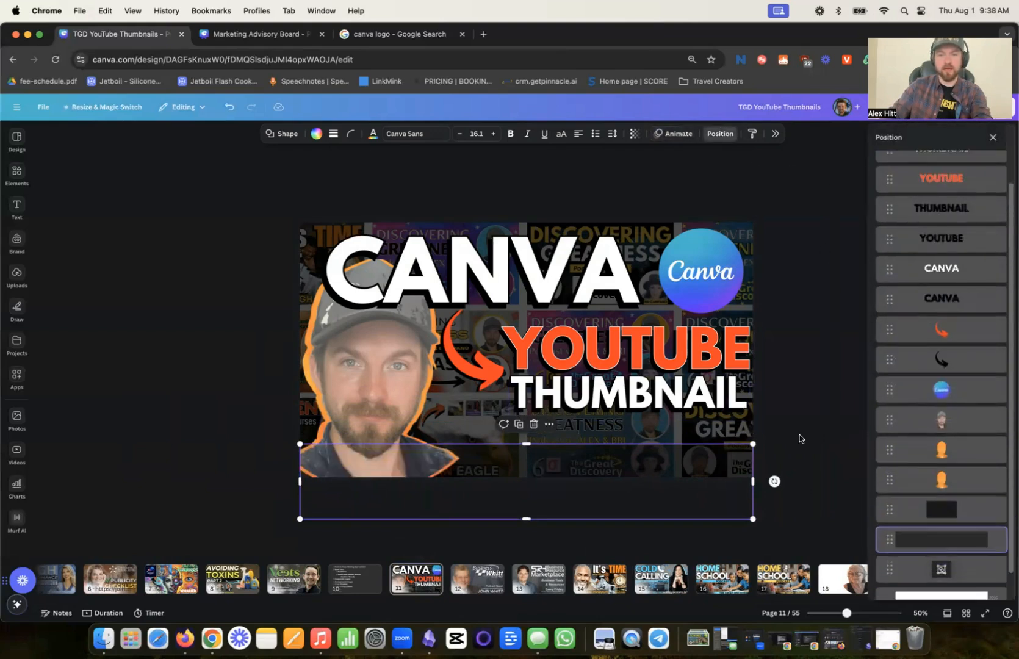
- Color the bar white and set its transparency value to 100
left_click(316, 133)
left_click(963, 346)
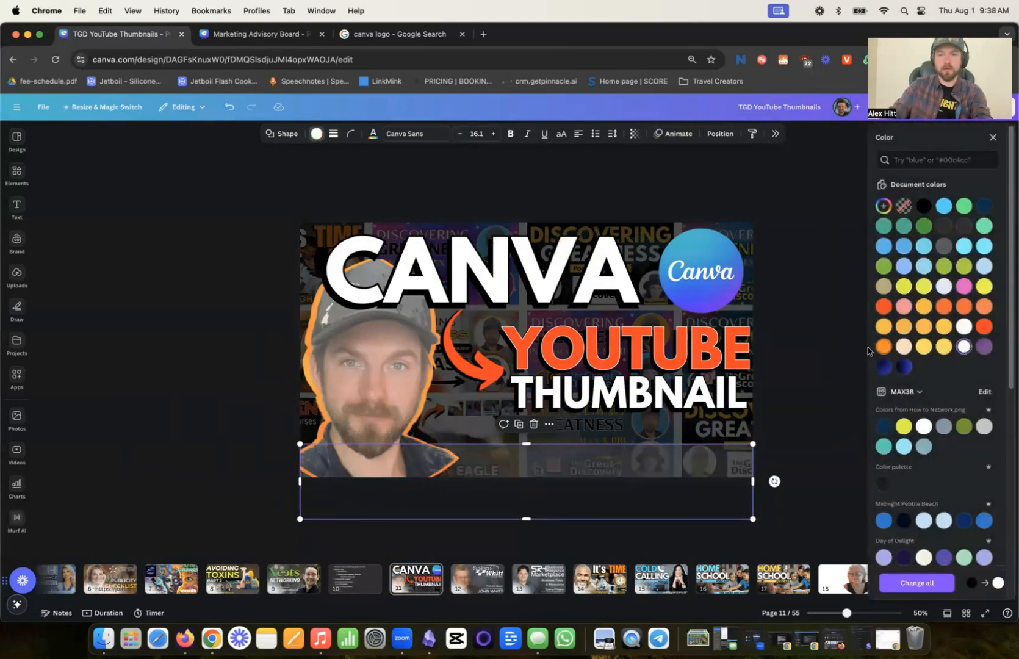
left_click(634, 135)
left_click_drag(620, 175, 655, 175)
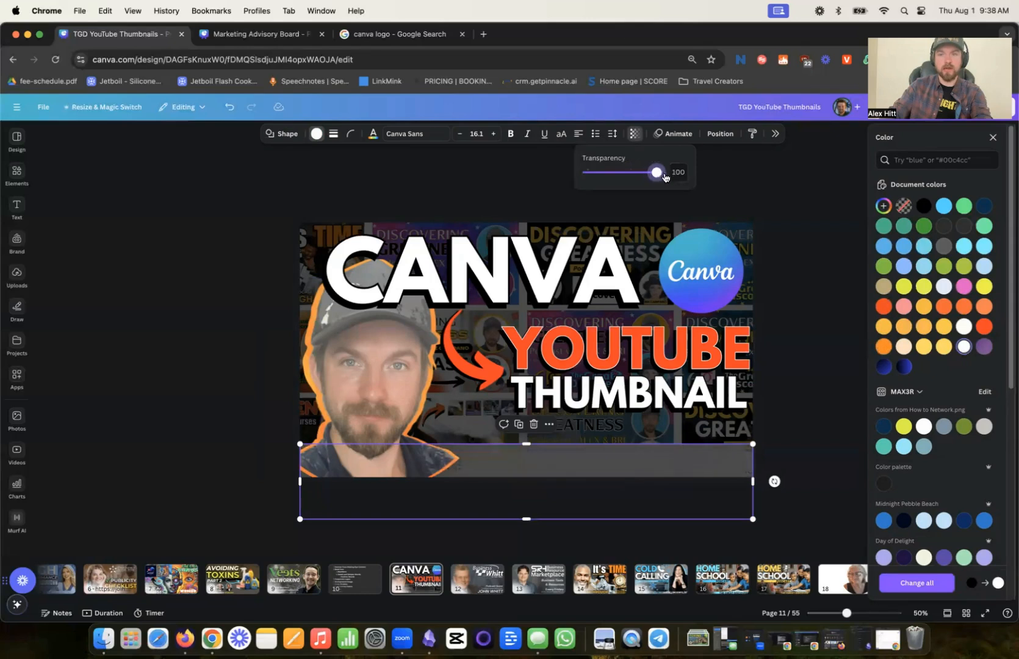
left_click(828, 332)
left_click(841, 324)
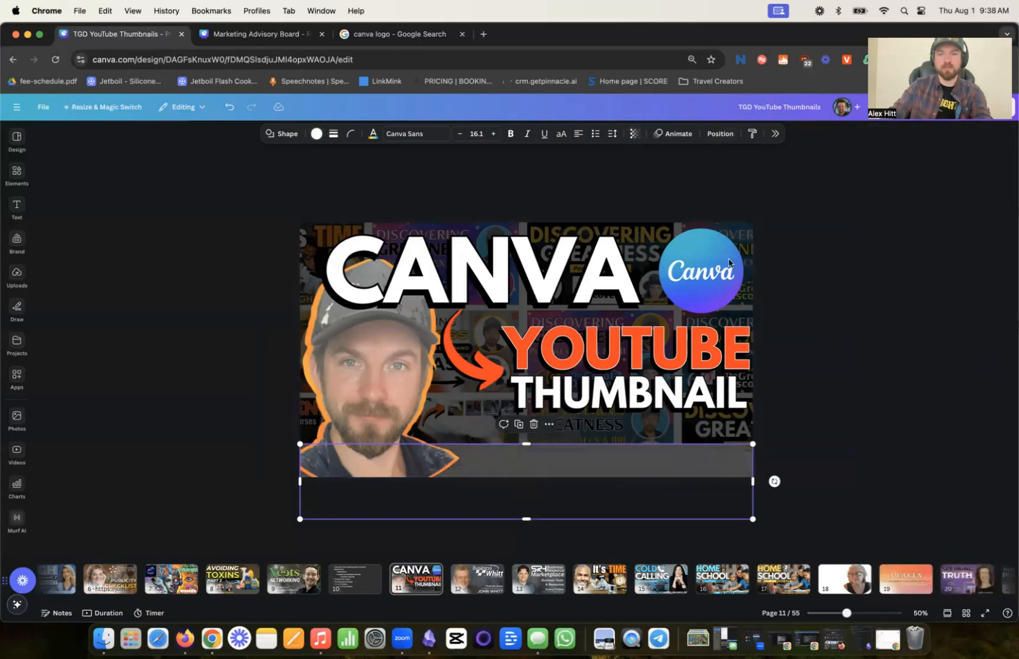
- Move the white bar above the dark overlay and below the orange portrait copies in the layer order
left_click(720, 133)
scroll(943, 488, "down", 3)
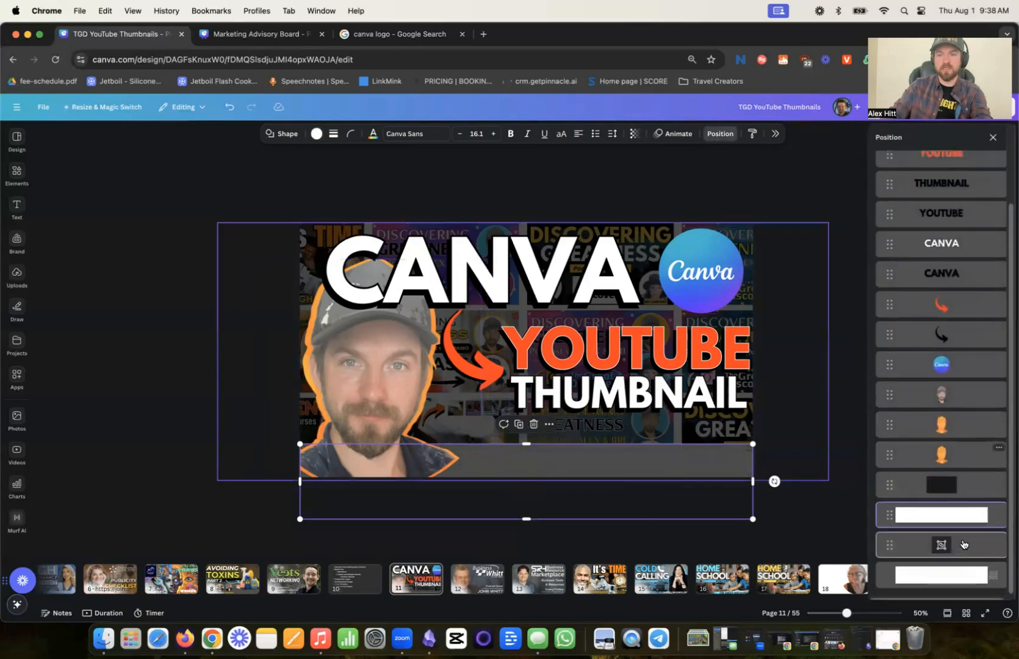
left_click_drag(951, 517, 953, 468)
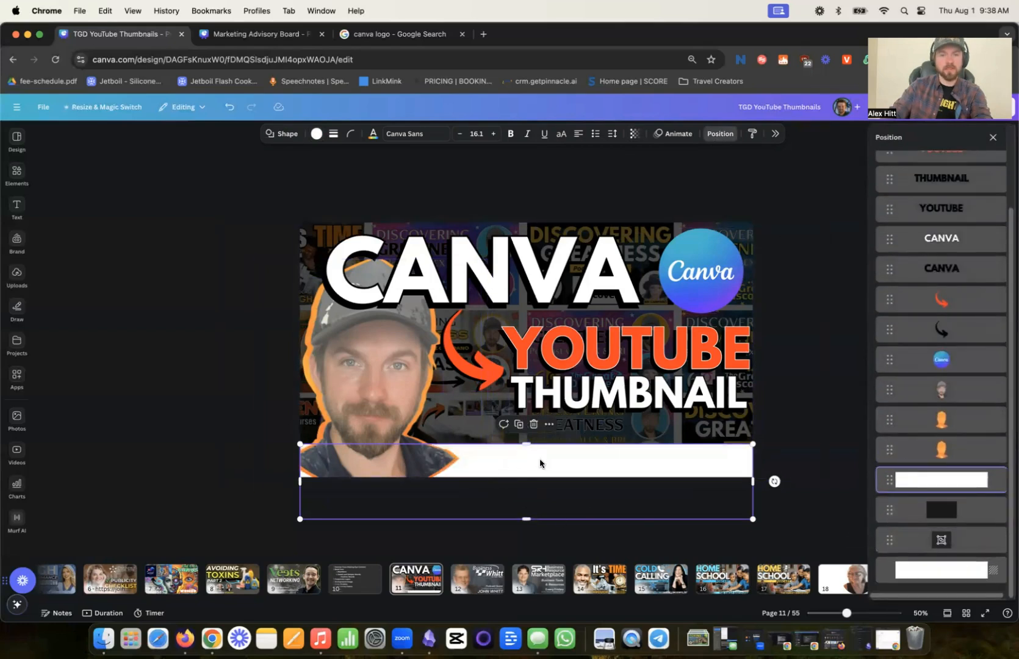
- Make the white bar on the thumbnail semi-transparent with a transparency value of 65
left_click(635, 133)
left_click_drag(656, 172, 632, 177)
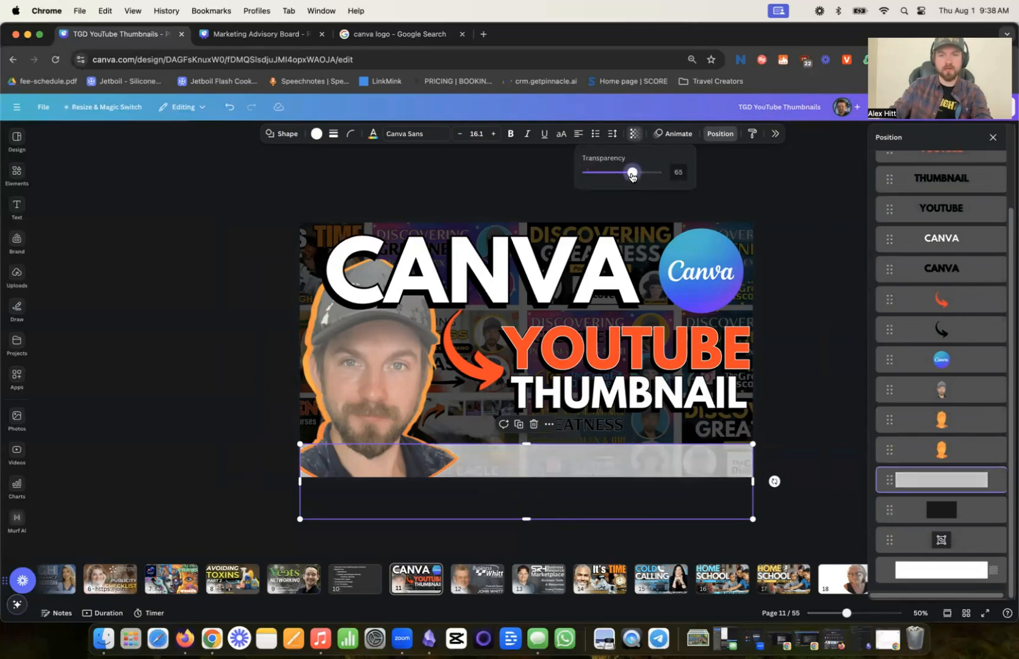
left_click(853, 327)
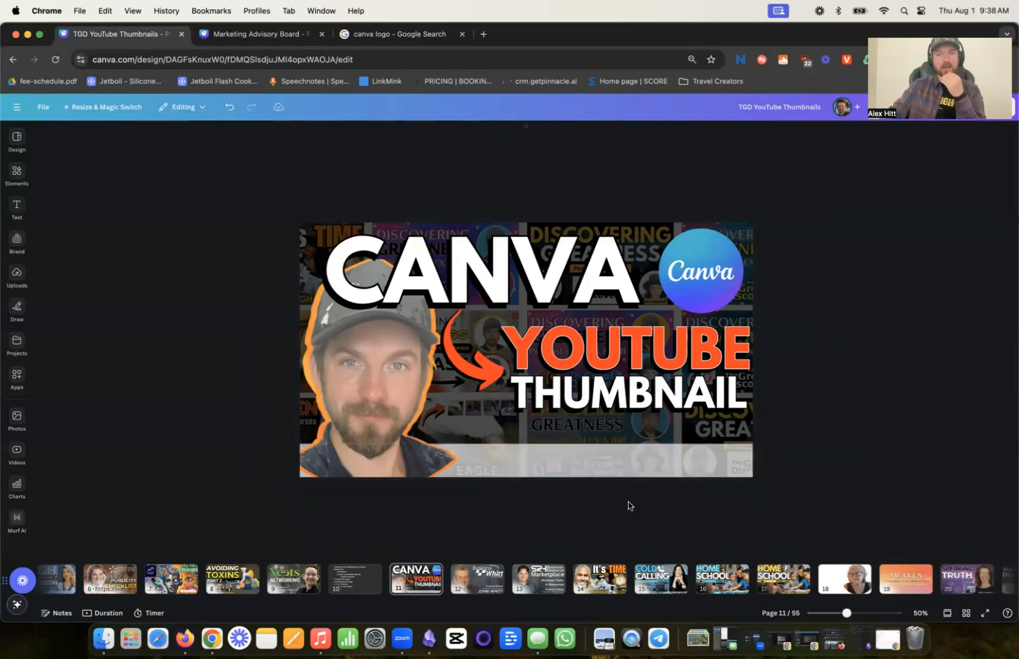
left_click(578, 474)
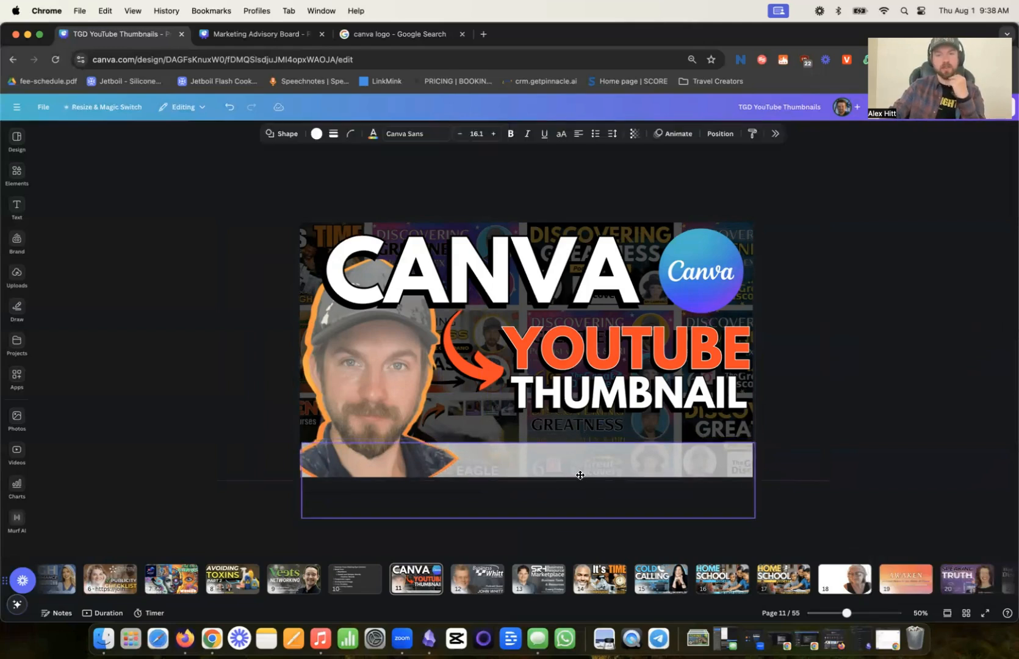
left_click(851, 382)
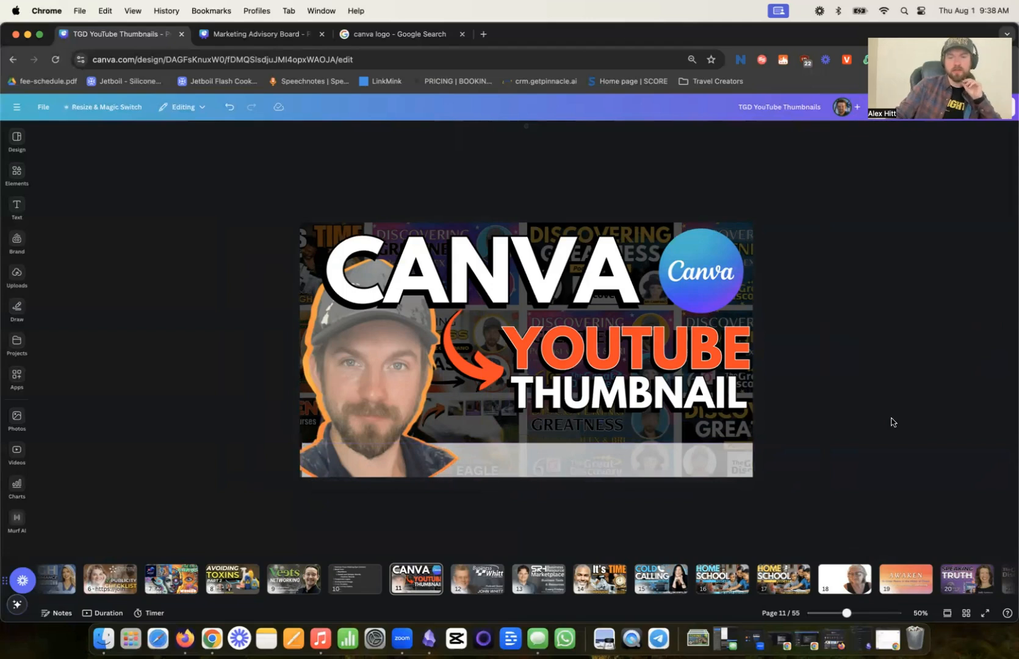
- Add a heading text reading "Step-by-Step Tutorial" to the thumbnail
left_click(16, 274)
left_click(17, 207)
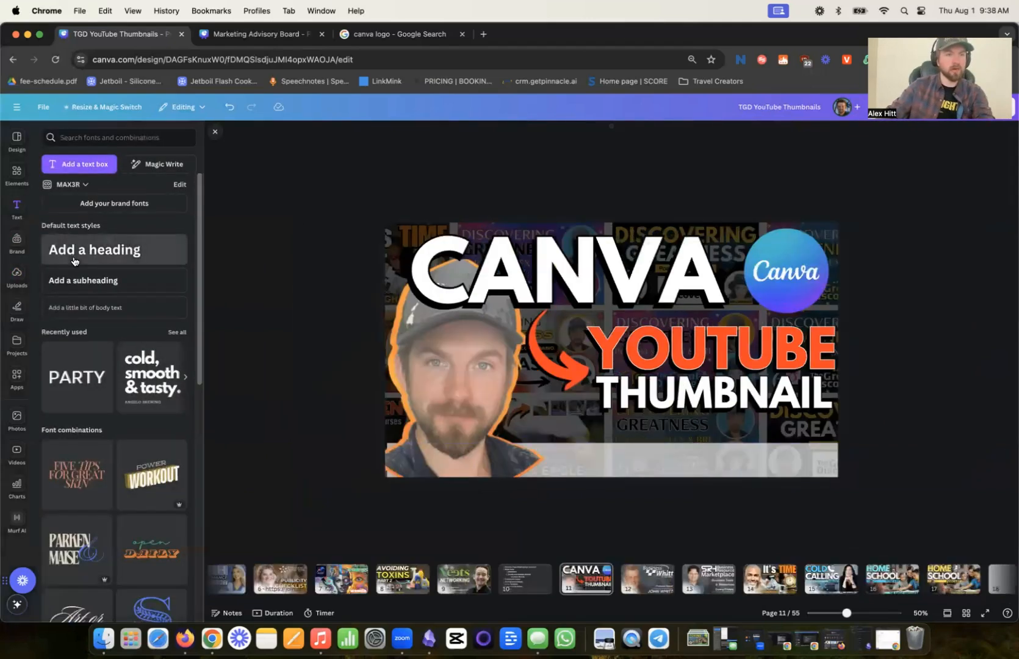
left_click(73, 261)
type("Step")
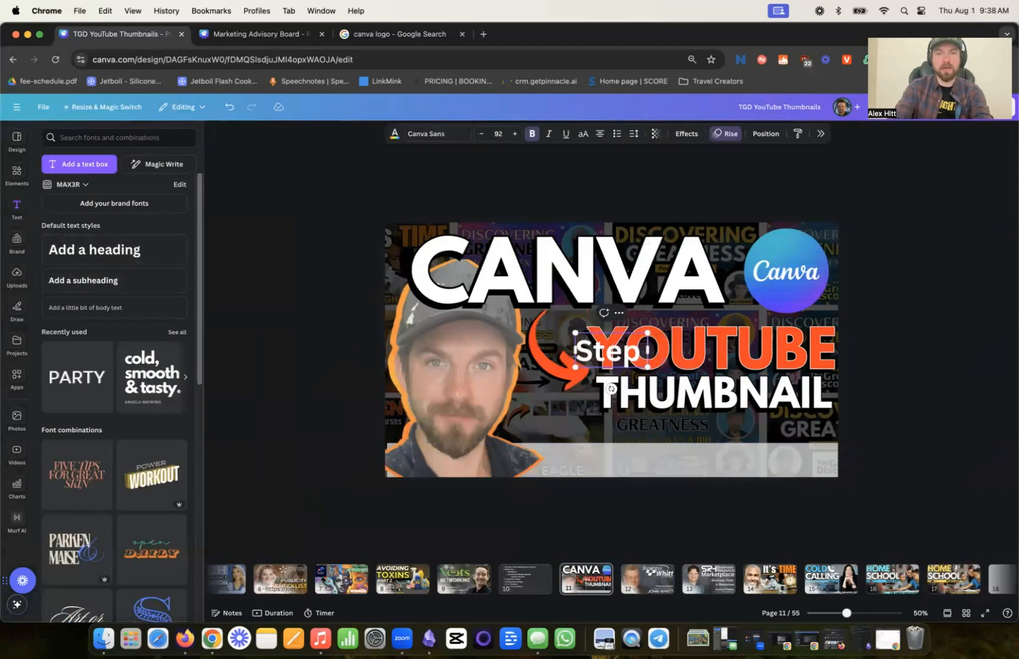
type("-by-sy")
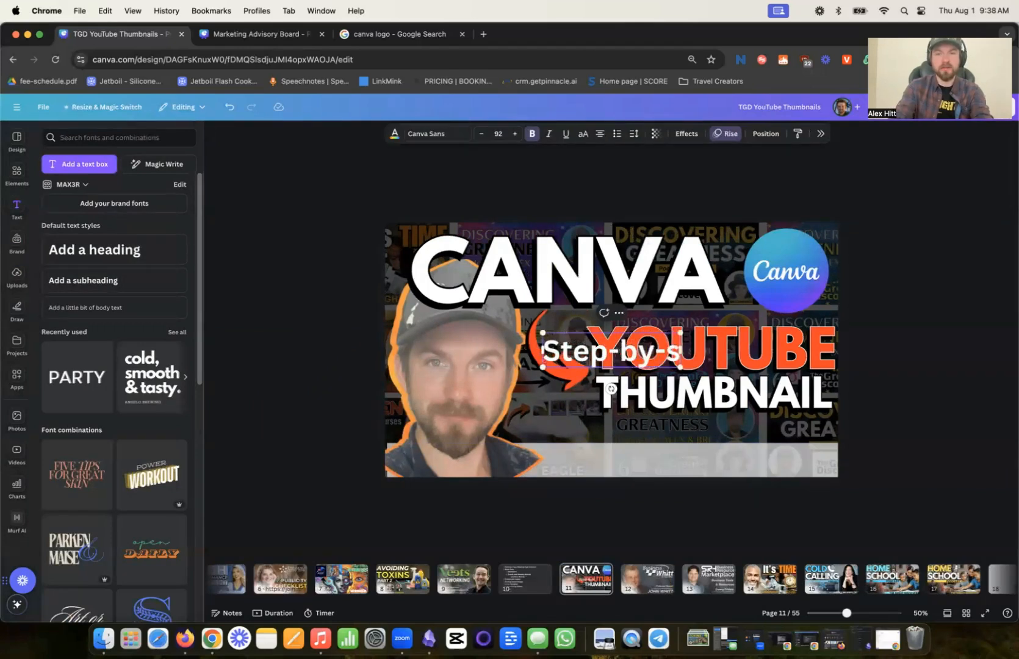
key("BackSpace")
key("BackSpace")
type("Ste")
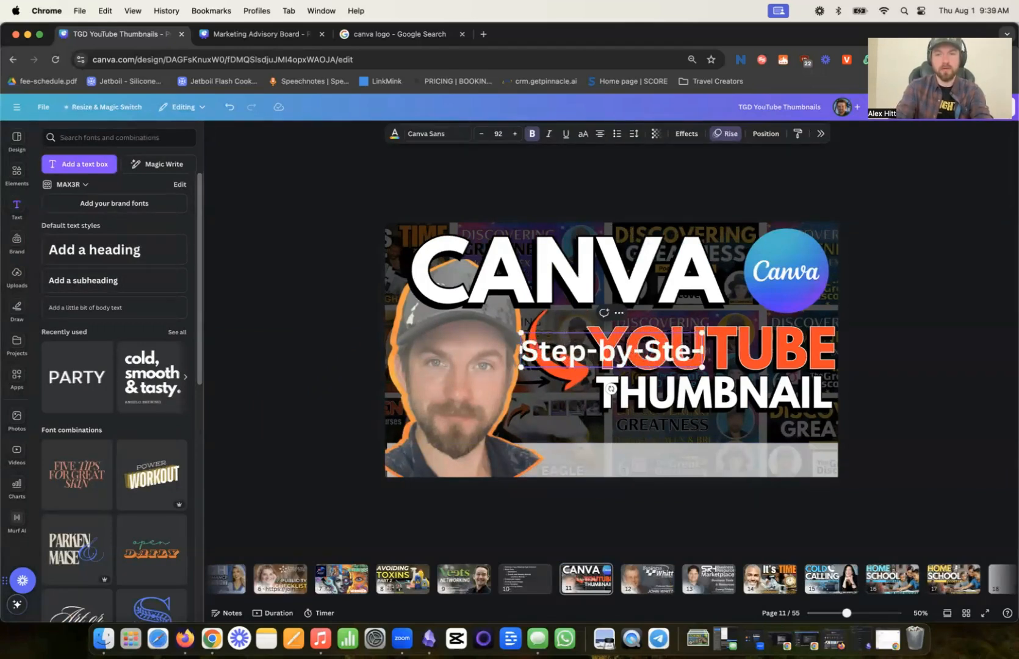
type("p Tutorial")
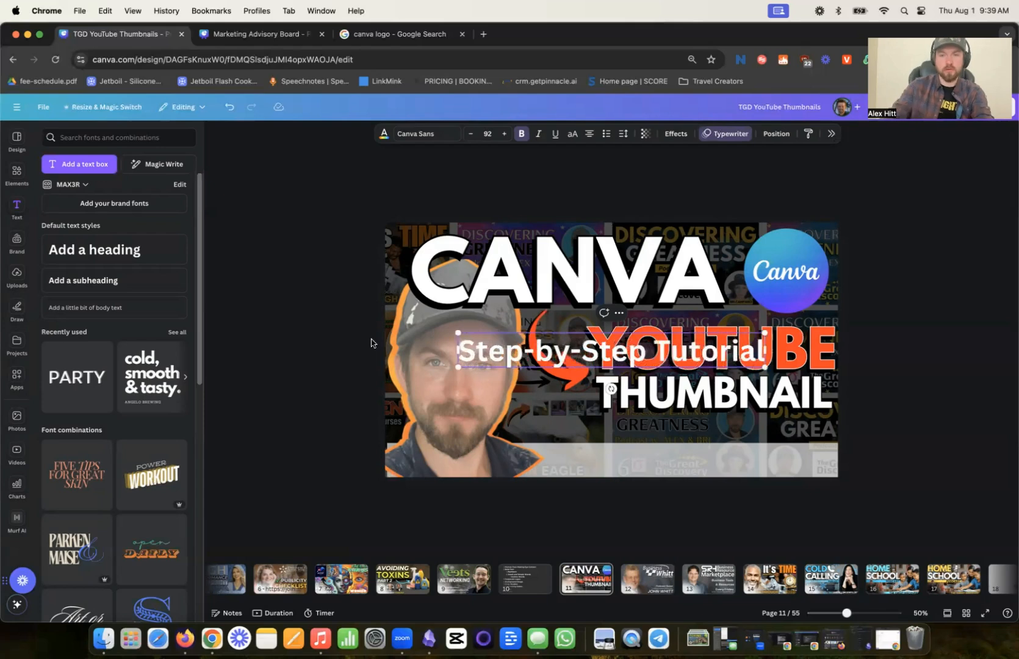
left_click(916, 382)
- Move the Step-by-Step Tutorial heading onto the white bar beside the portrait and scale it down to size 85.8
left_click_drag(731, 364, 804, 474)
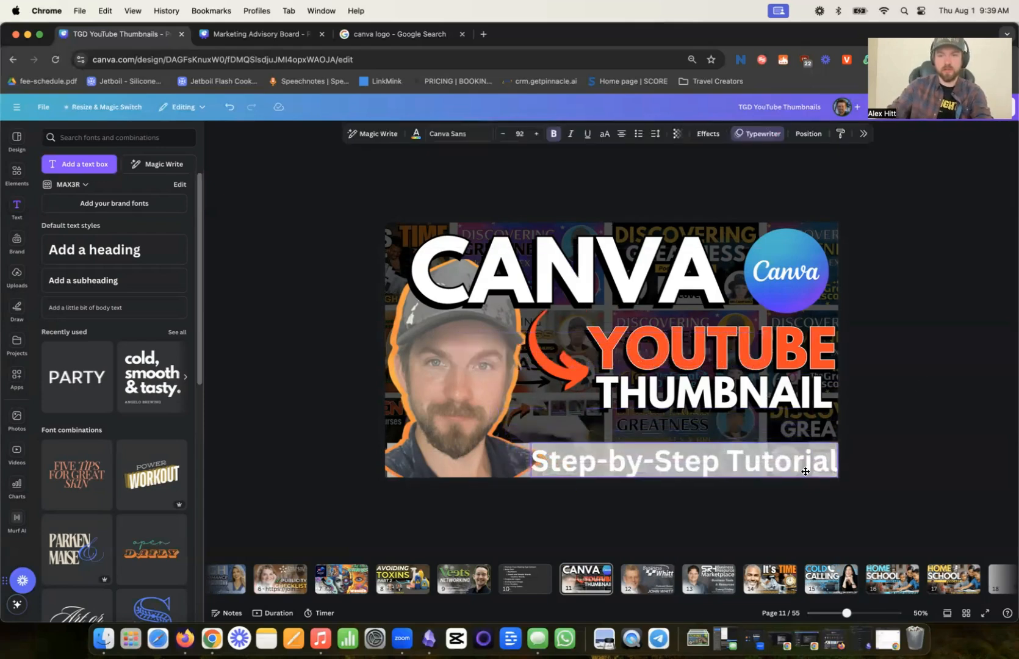
left_click_drag(532, 478, 552, 475)
left_click_drag(642, 454, 638, 452)
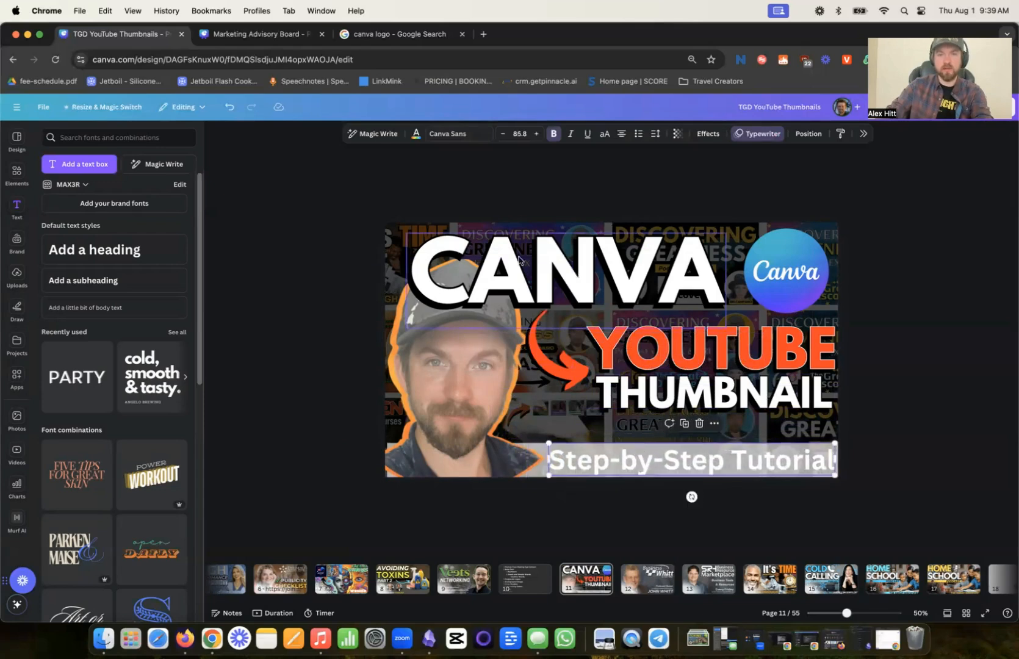
- Color the Step-by-Step Tutorial text black and give it a white Outline effect
left_click(415, 137)
left_click(904, 207)
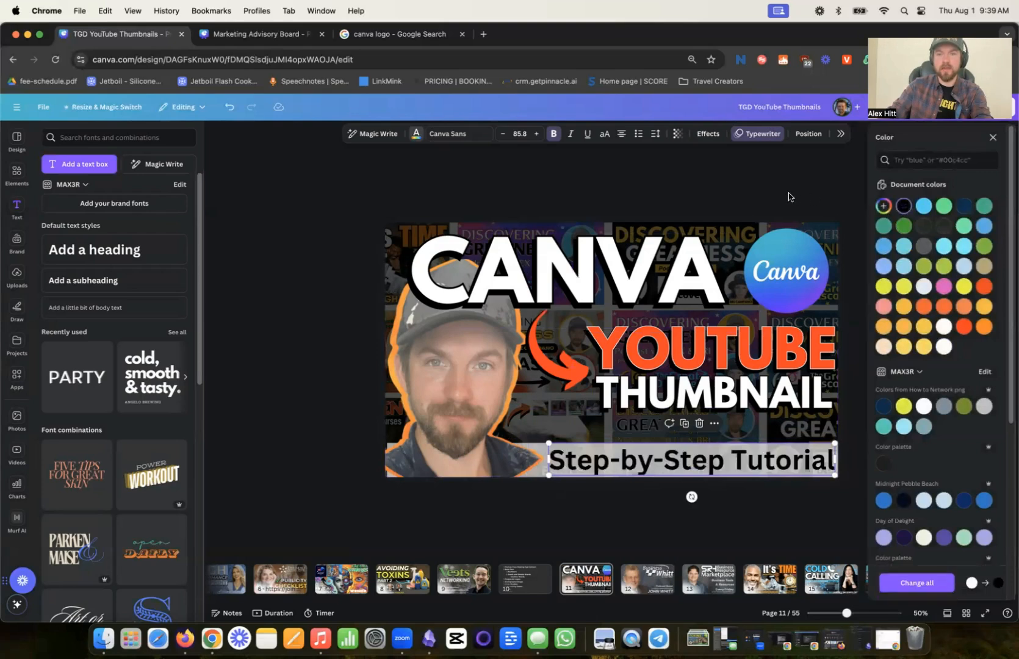
key("Escape")
left_click(708, 133)
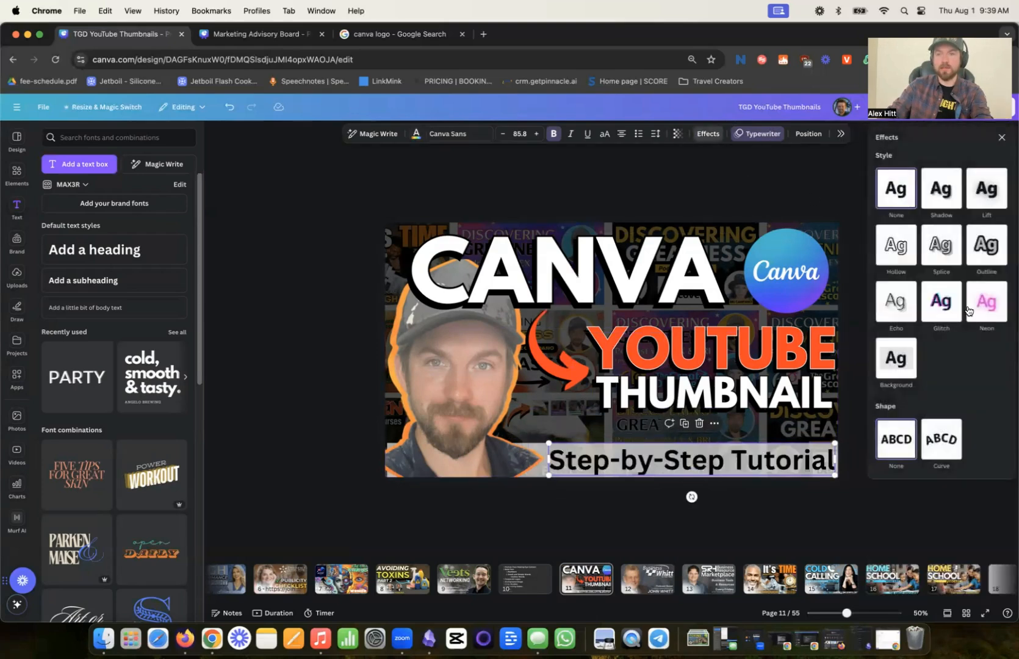
left_click(976, 257)
left_click(999, 325)
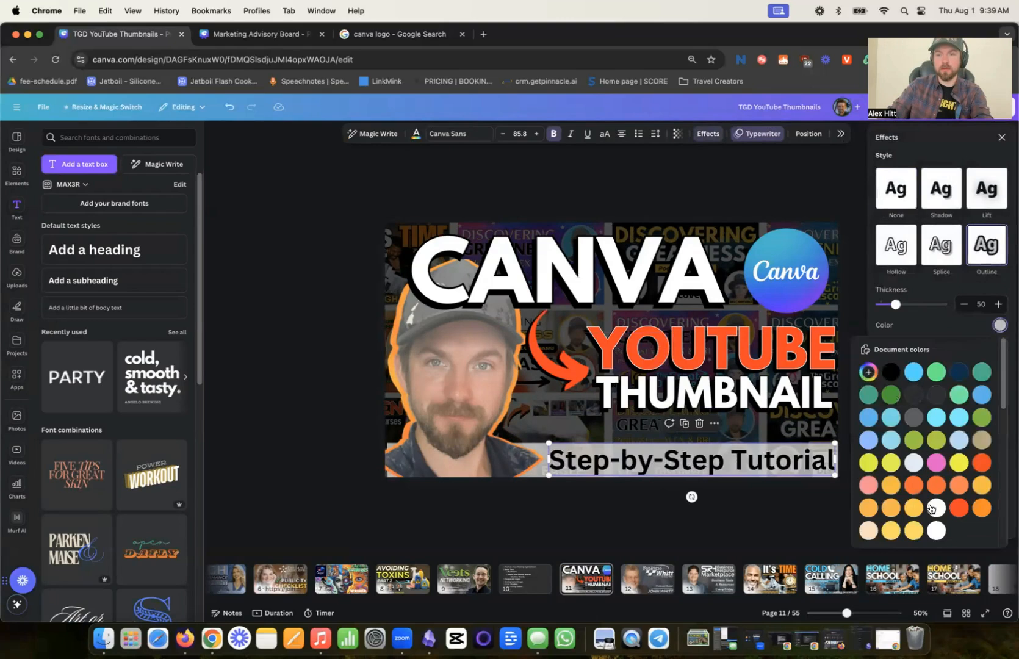
left_click(936, 531)
left_click(558, 550)
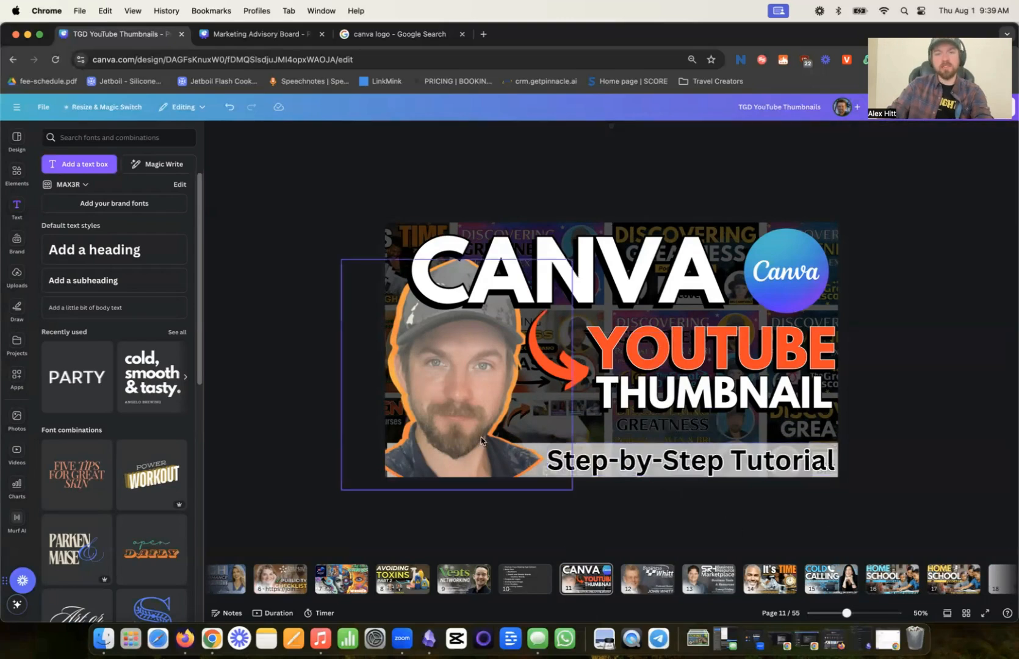
- Shift the portrait to expose its rounded lower edge and move it back over the orange copies
left_click(485, 466)
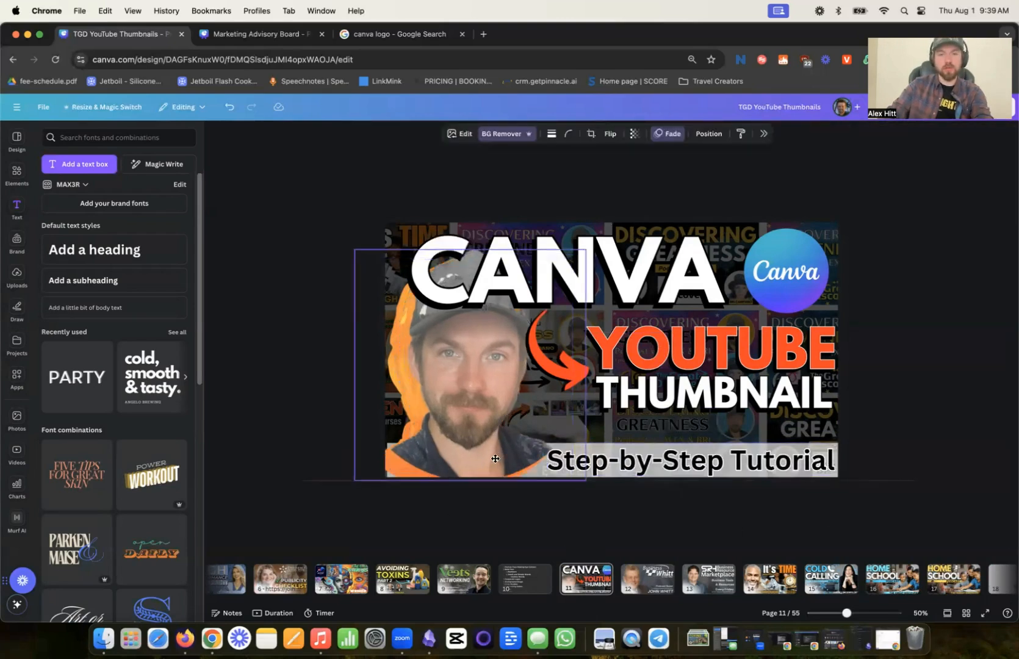
left_click_drag(482, 458, 482, 464)
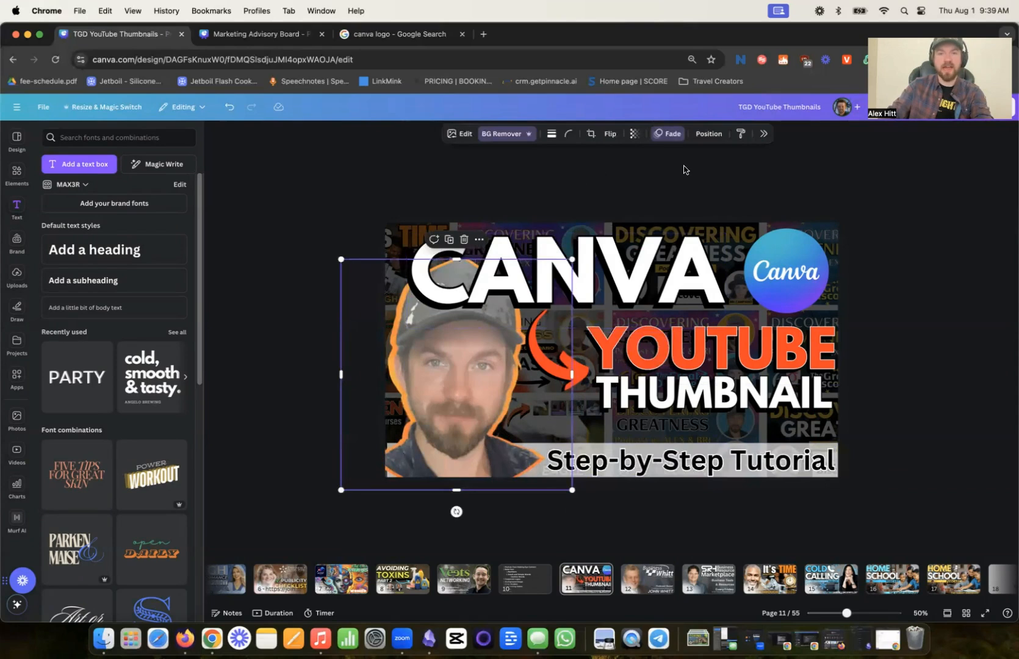
- Duplicate page 11 and delete all elements from the copy, including the collage background and dark overlay
left_click(578, 574)
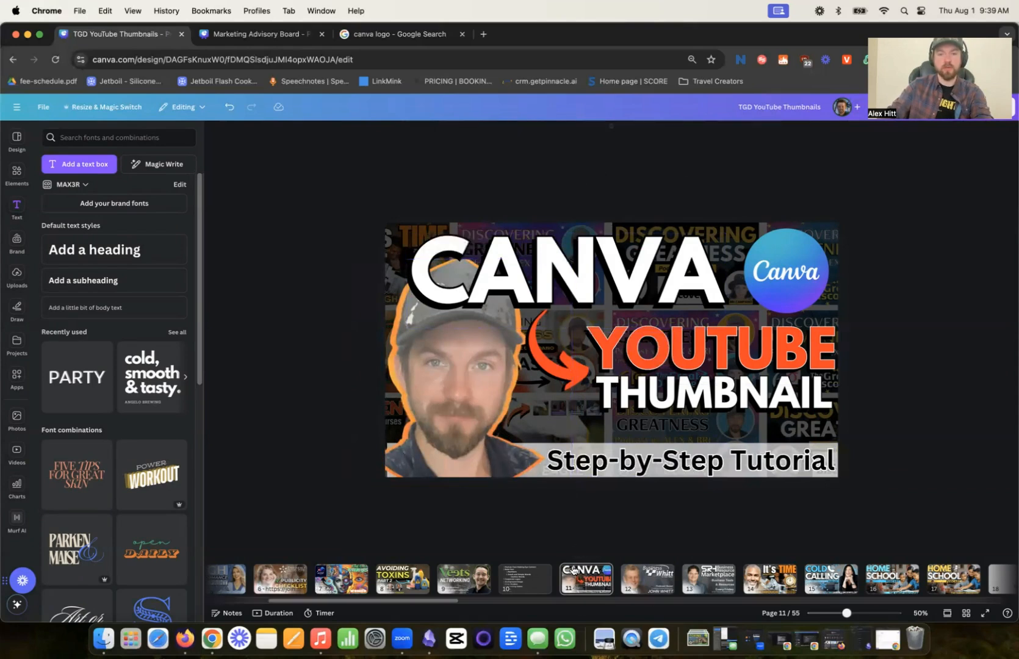
key("super+d")
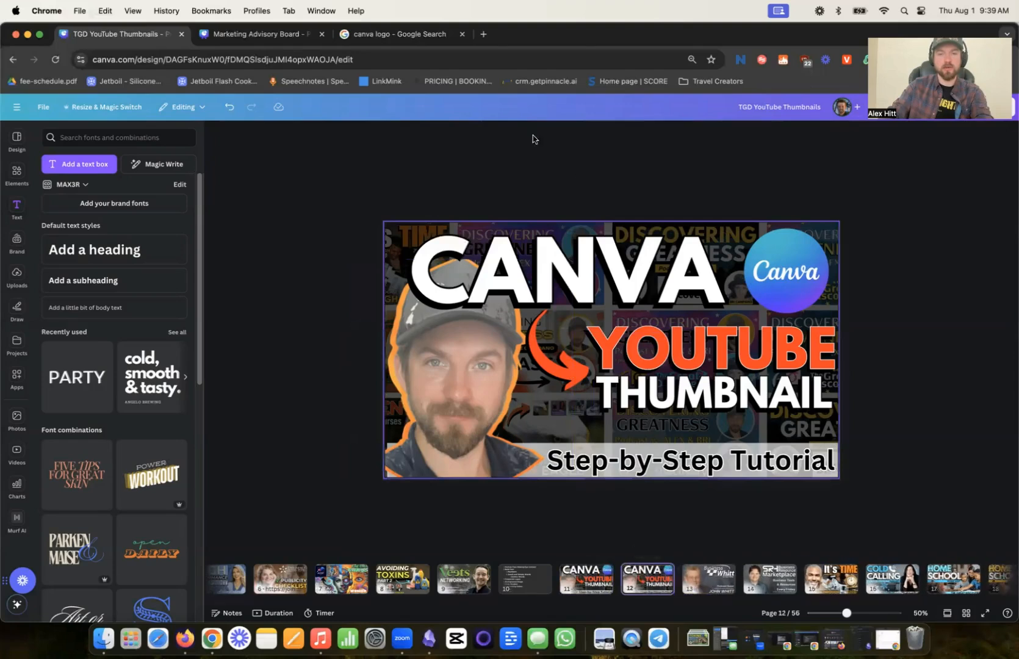
left_click_drag(499, 148, 811, 479)
key("Delete")
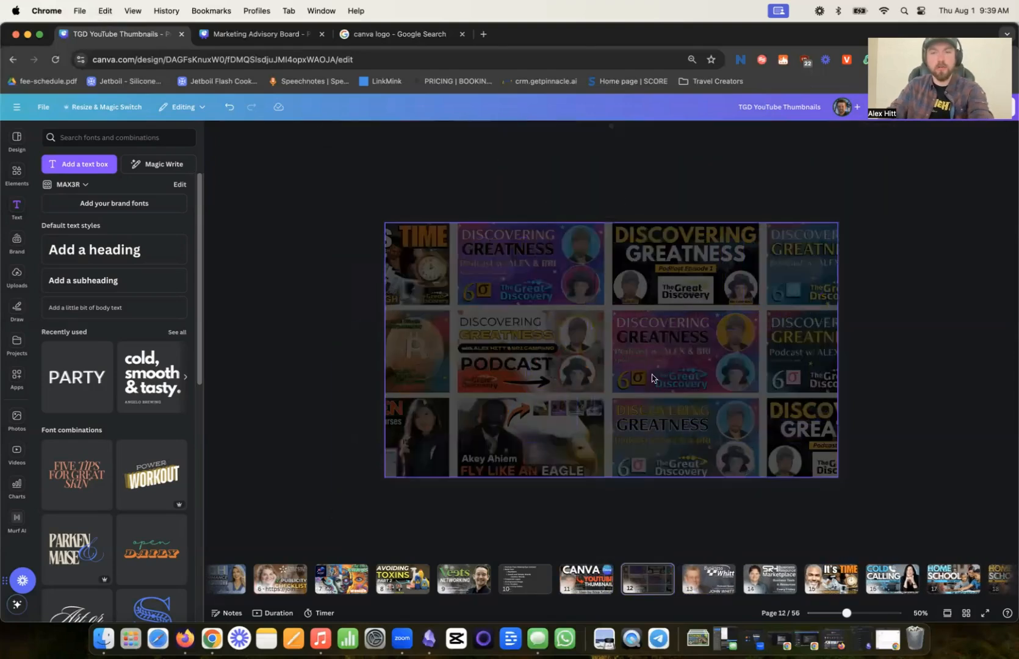
left_click(625, 367)
key("Delete")
left_click(626, 368)
key("Delete")
key("Delete")
- Copy the portrait from page 11 onto the blank page 12 and place it near the page's center
left_click(584, 576)
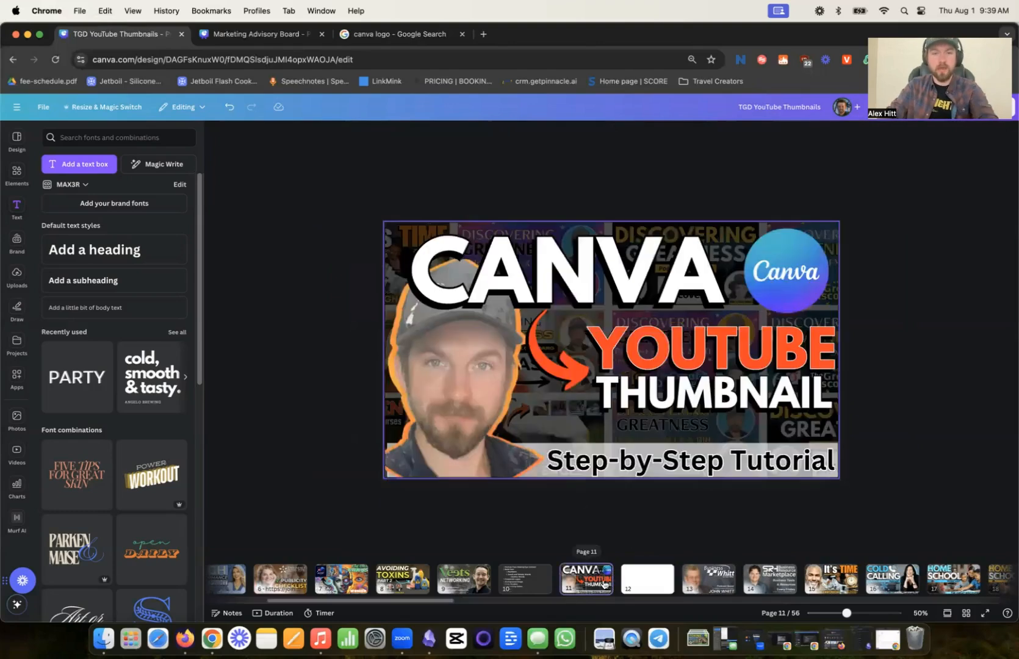
left_click(482, 421)
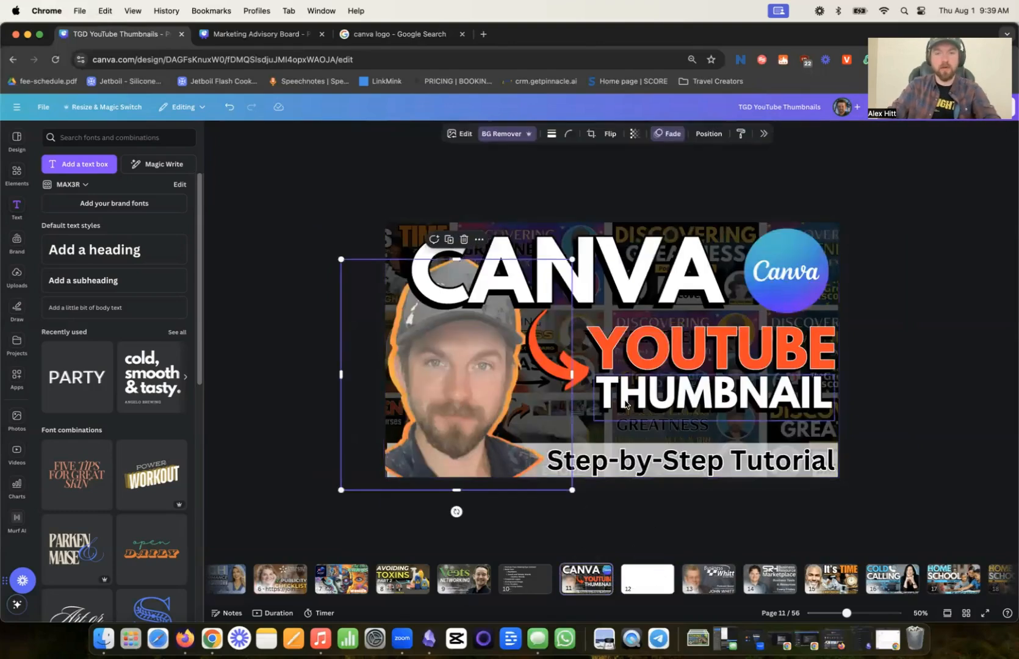
left_click(632, 582)
key("super+v")
left_click_drag(519, 389, 648, 364)
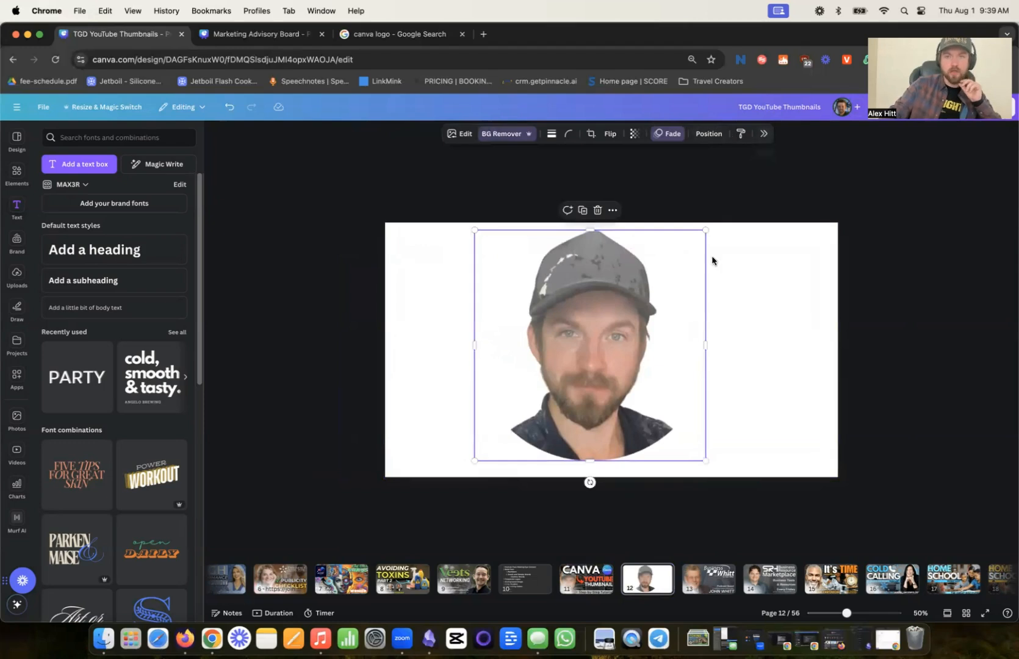
- Start Magic Edit on the portrait and brush over the shoulders and lower shirt area with brush size 40
left_click(761, 135)
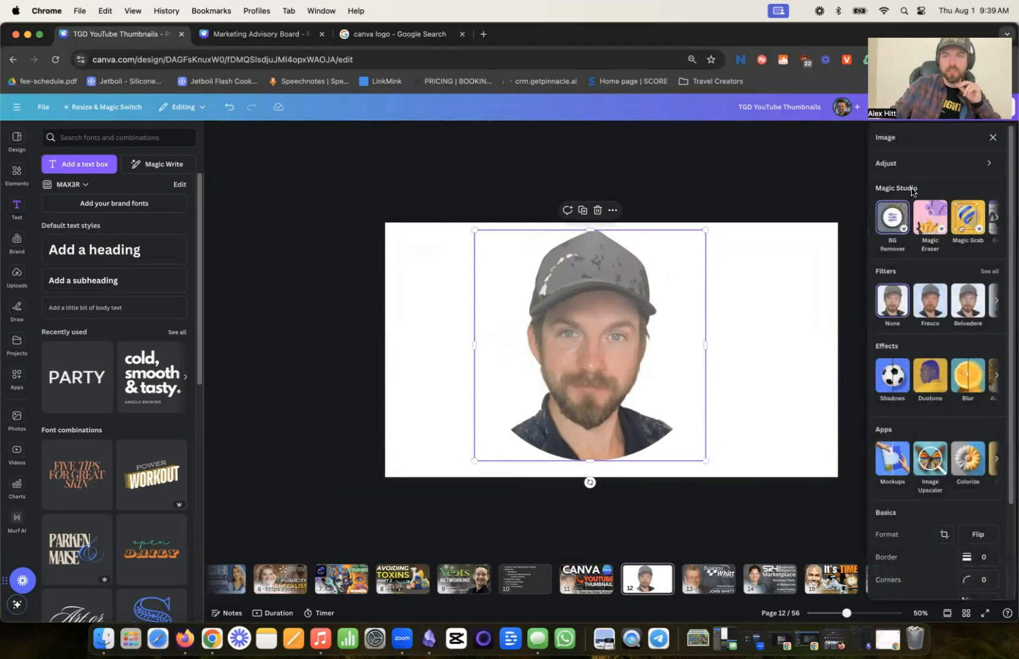
left_click(995, 221)
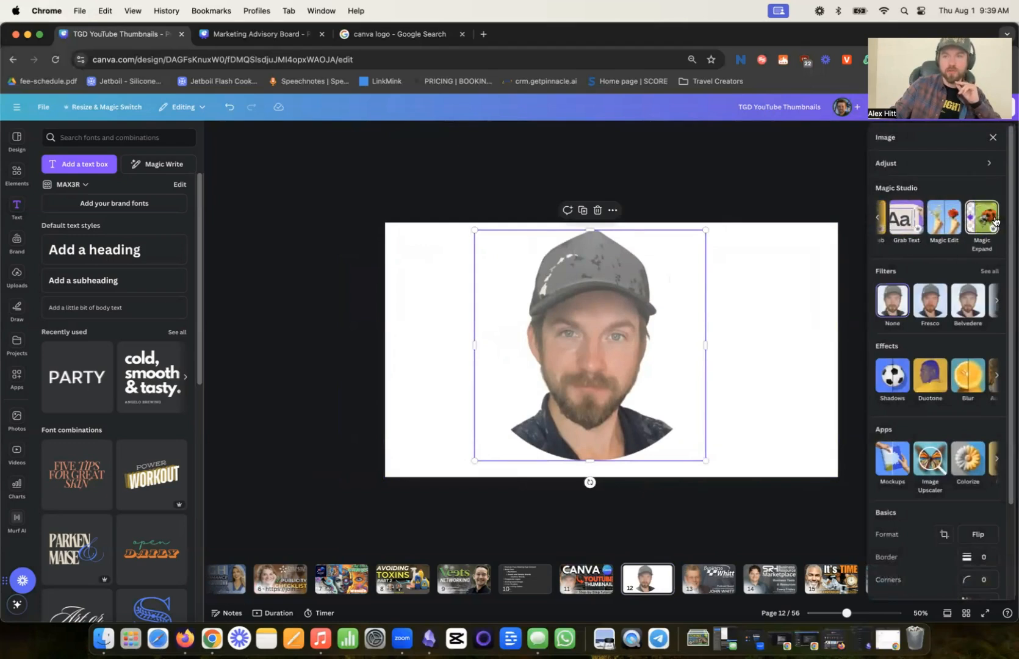
left_click(943, 223)
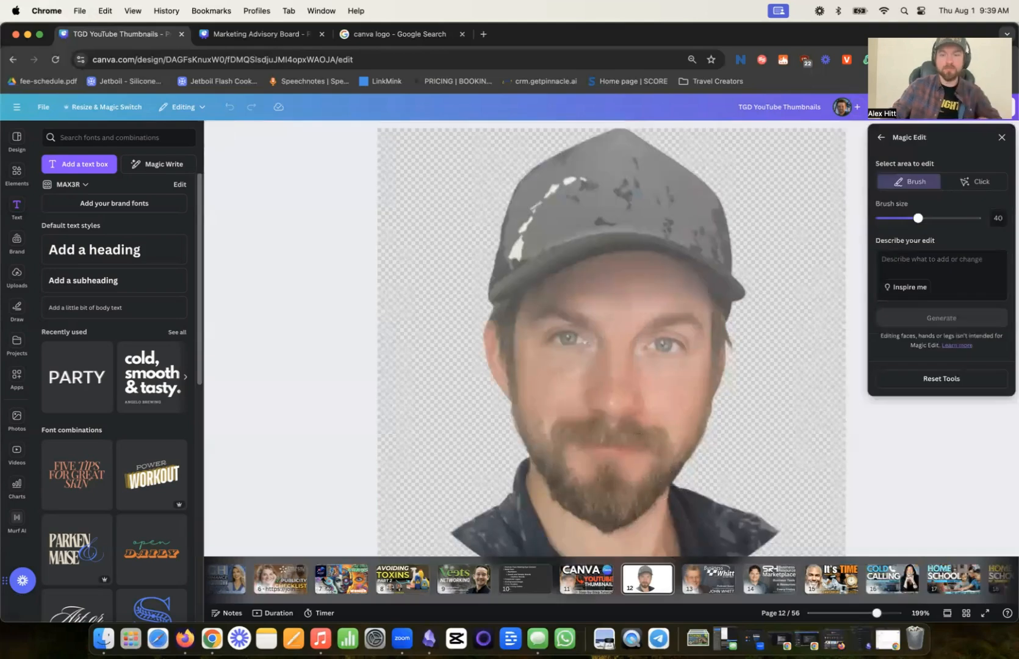
left_click(762, 545)
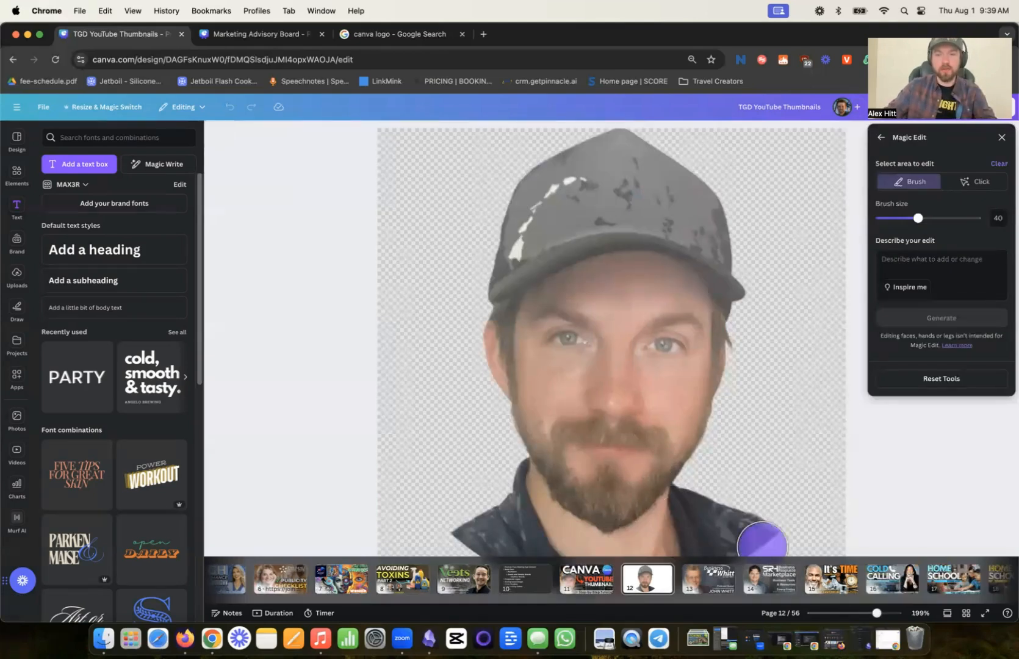
key("super+minus")
mouse_move(702, 480)
left_mouse_down()
mouse_move(722, 493)
mouse_move(537, 505)
mouse_move(525, 473)
mouse_move(510, 491)
mouse_move(580, 503)
mouse_move(712, 505)
mouse_move(720, 495)
left_mouse_up()
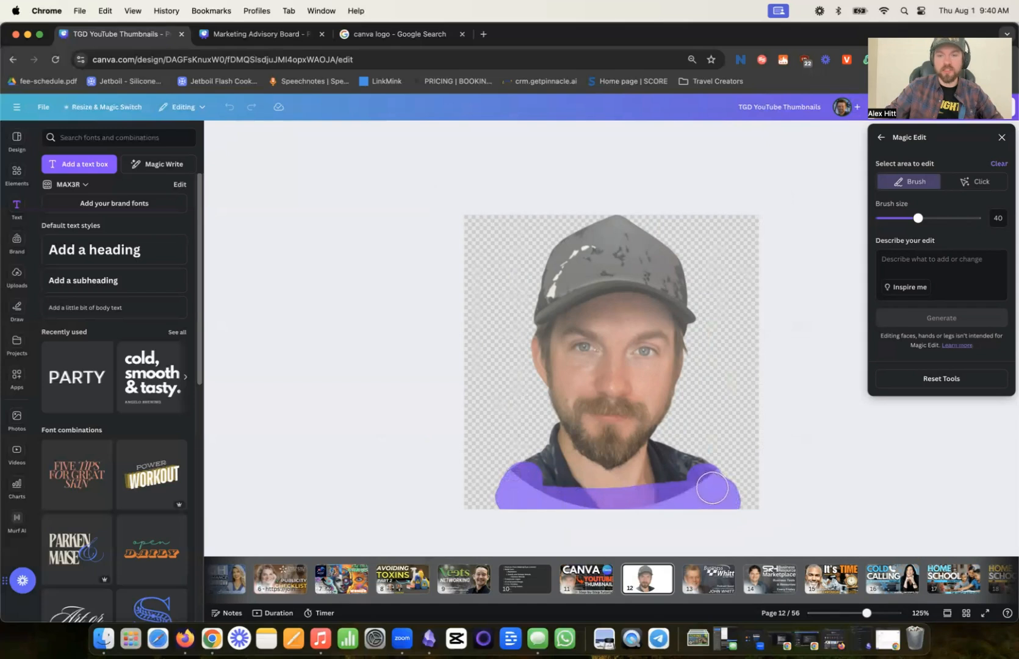
left_click_drag(691, 499, 519, 504)
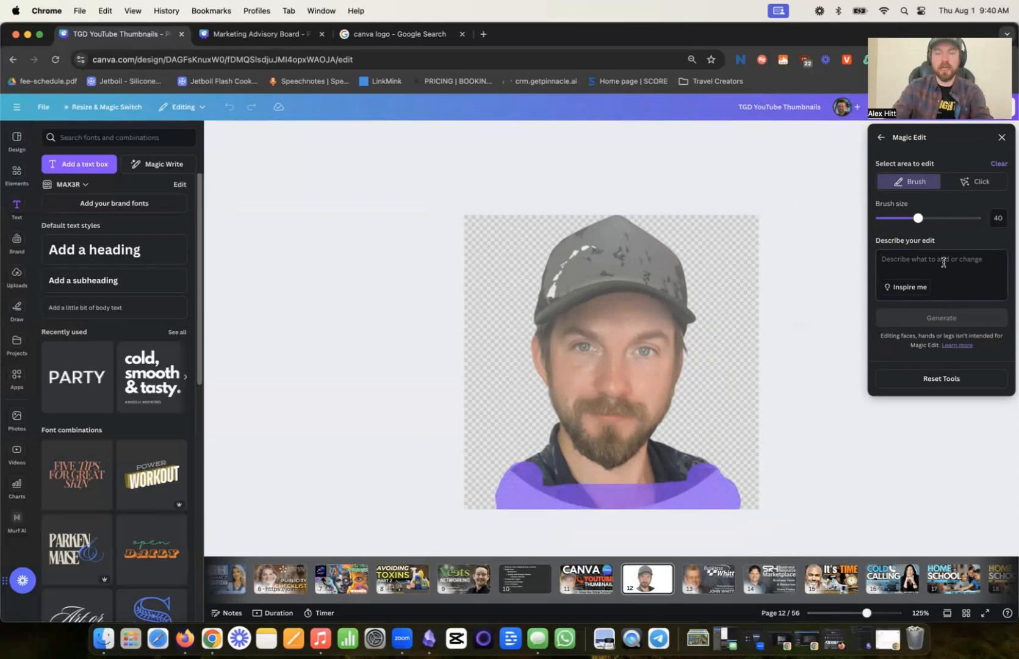
- Generate a Magic Edit with the description "shirt" and apply the third result, the one extending the dark shirt
left_click(916, 273)
type("shirt")
left_click(944, 322)
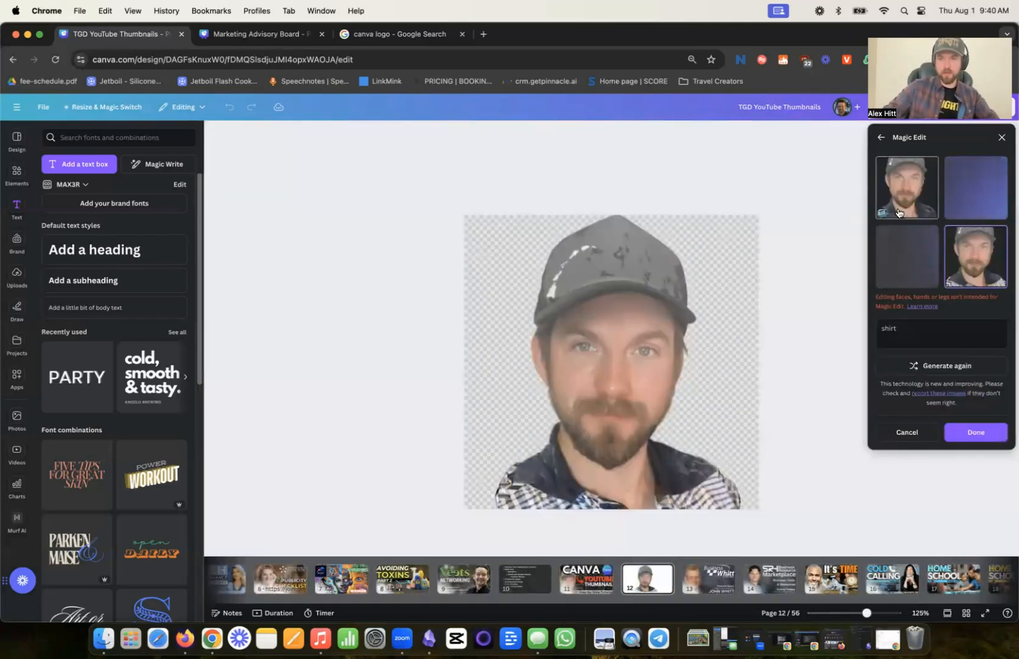
left_click(983, 213)
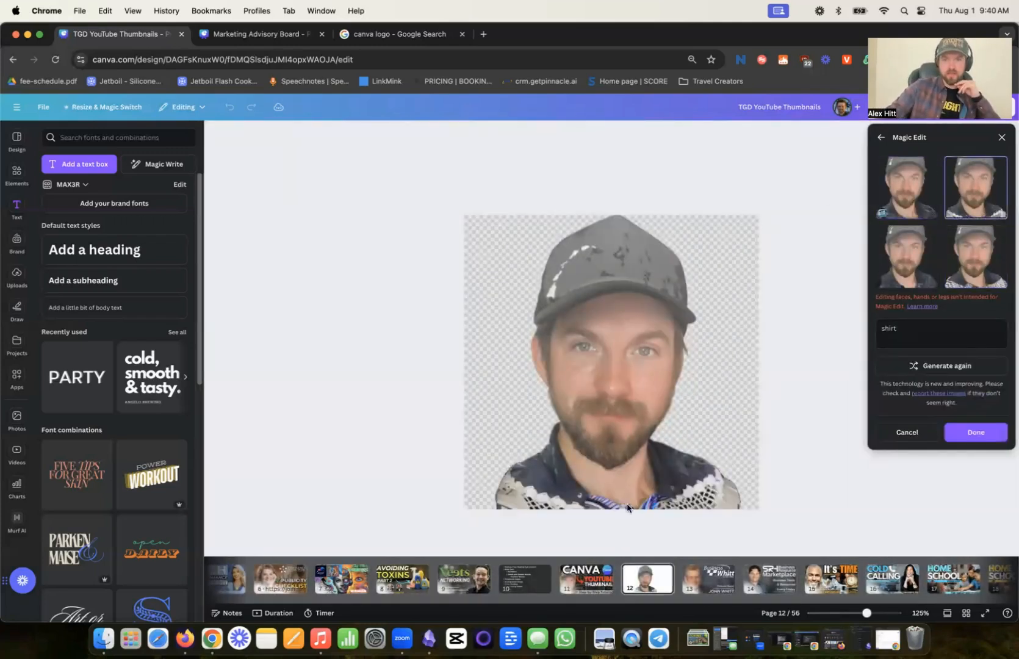
left_click(906, 270)
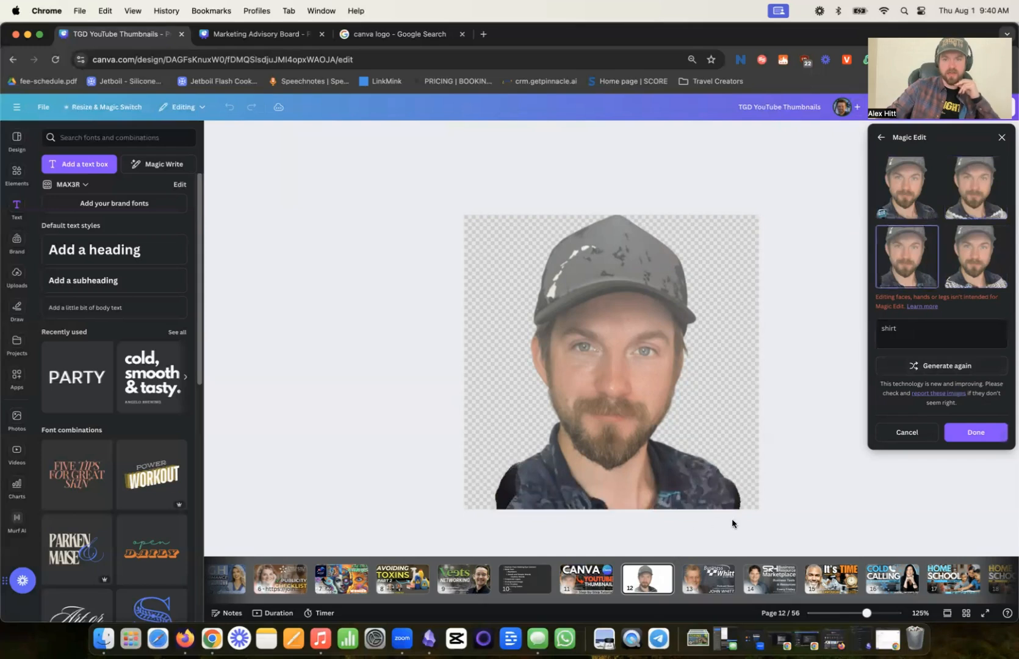
left_click(977, 432)
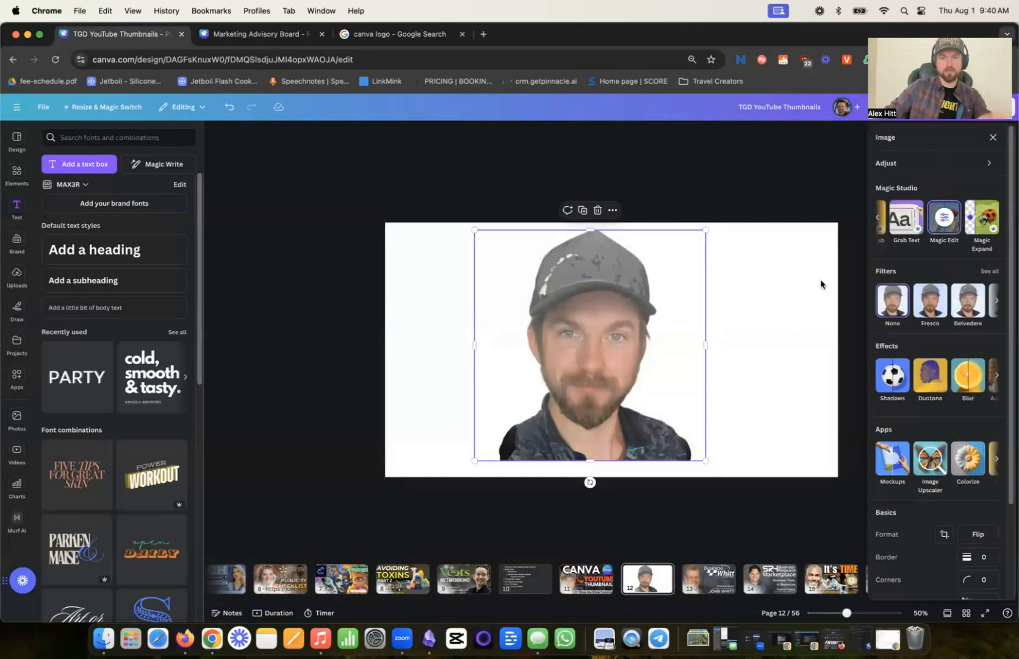
- Replace the portrait copies on page 11 with the extended-shirt portrait copied from page 12
left_click(821, 283)
left_click(605, 409)
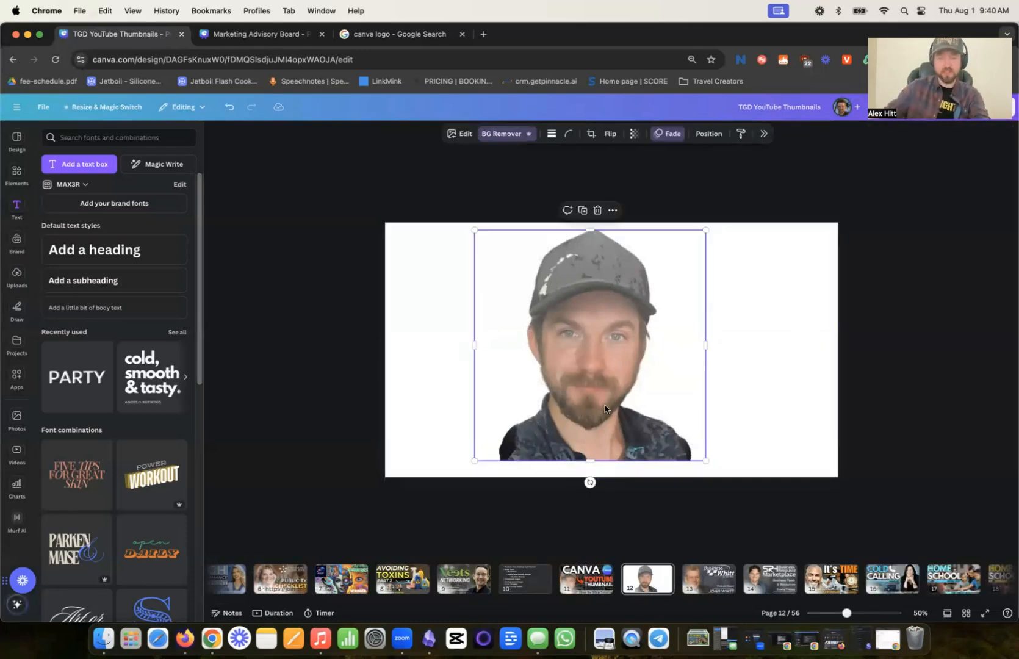
key("super+c")
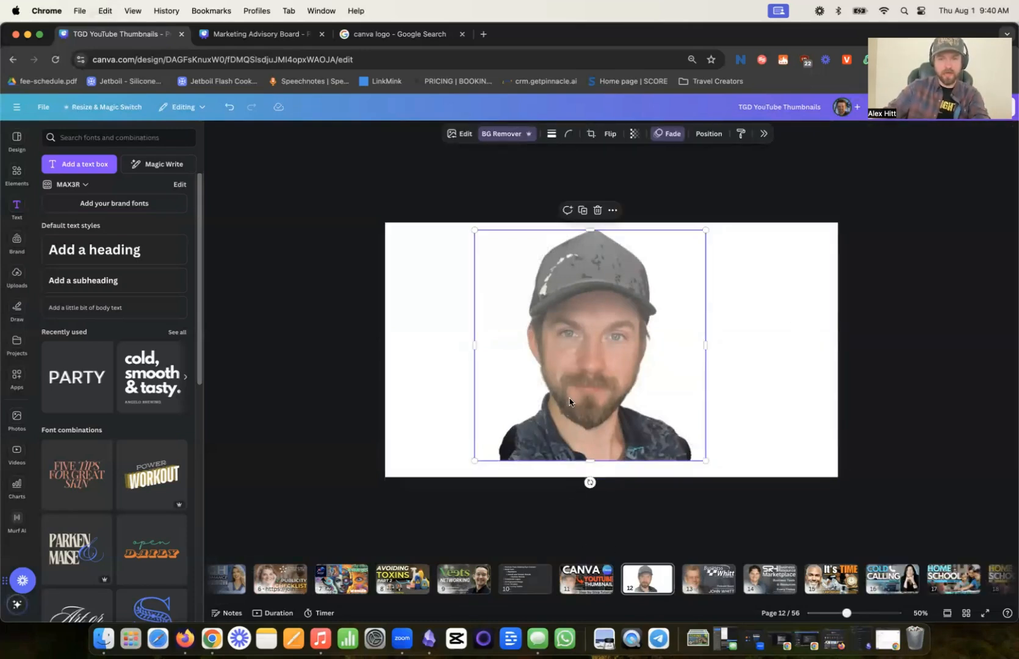
left_click(586, 577)
key("super+v")
key("Delete")
left_click(438, 438)
key("Delete")
key("super+v")
- Place the new portrait at the thumbnail's lower-left corner and move its layer directly beneath the Canva logo, above the bottom bar
left_click_drag(648, 410, 501, 432)
left_click(709, 134)
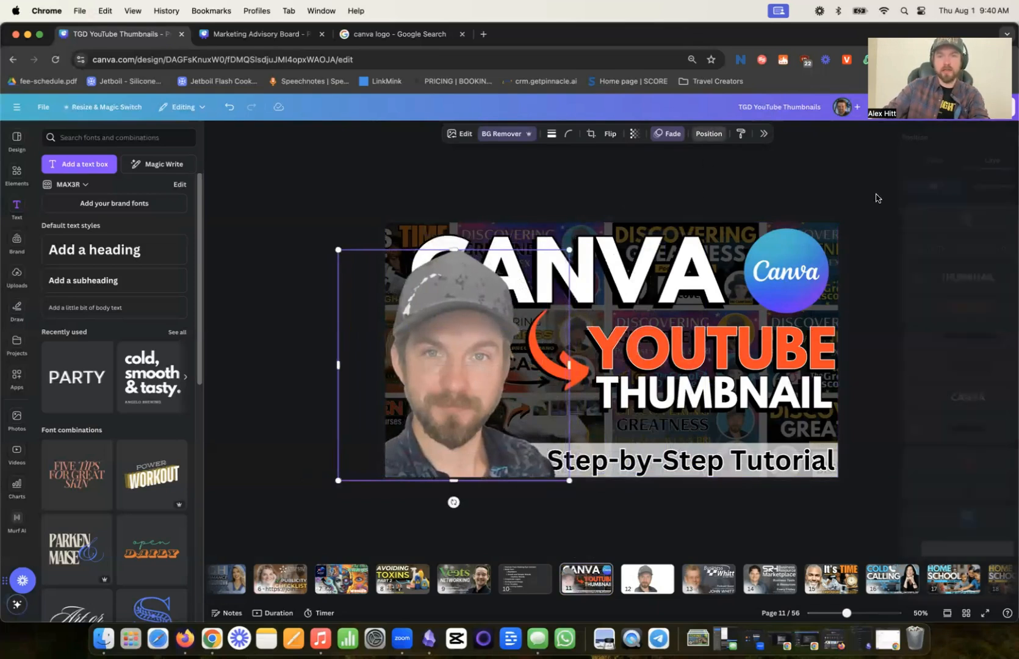
left_click_drag(953, 225, 955, 468)
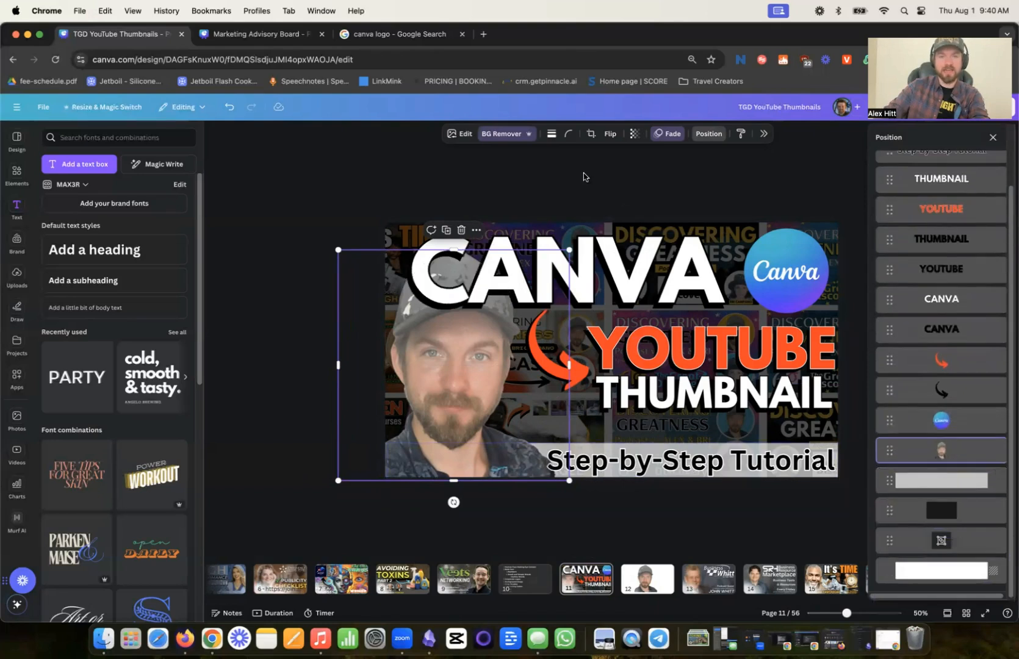
left_click(708, 133)
- Align the front portrait copy over the original and recolor it with the Amber duotone effect
left_click_drag(481, 434, 480, 428)
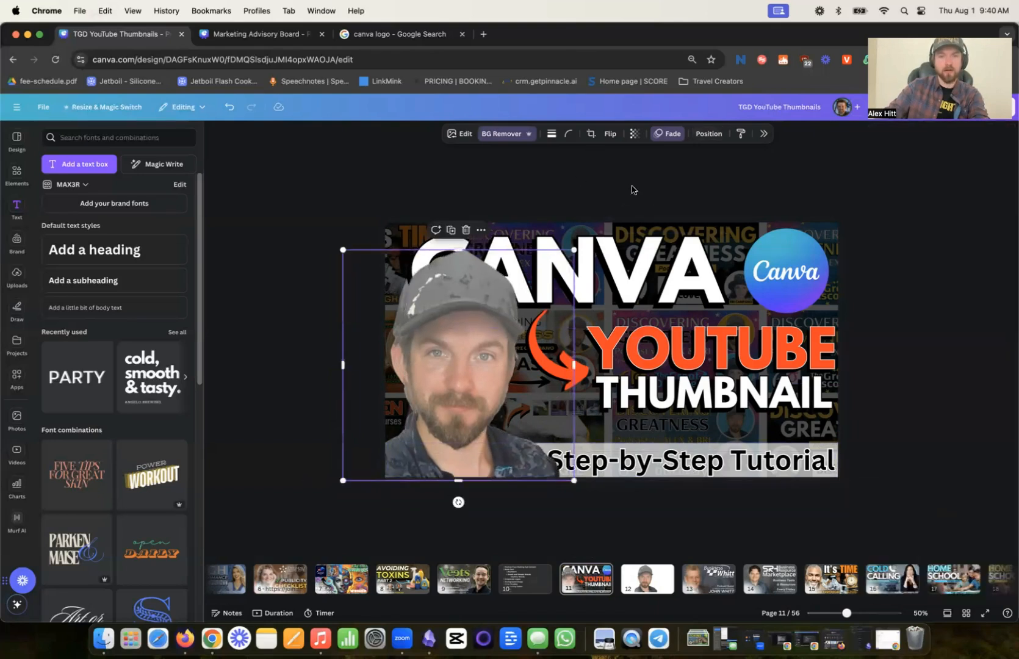
left_click(452, 133)
left_click(937, 430)
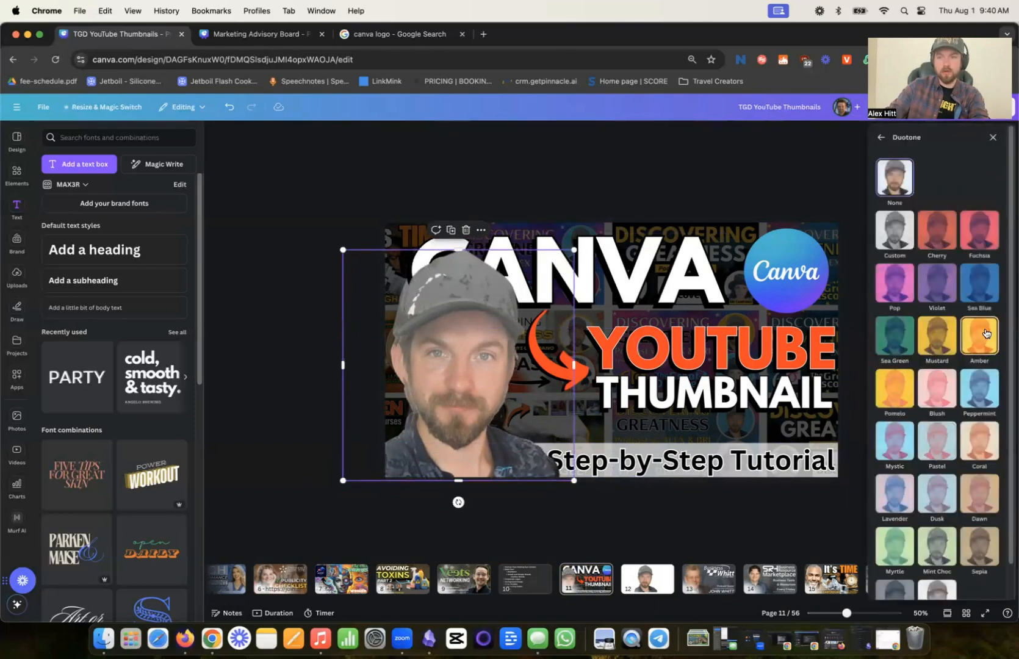
left_click(985, 334)
left_click(853, 148)
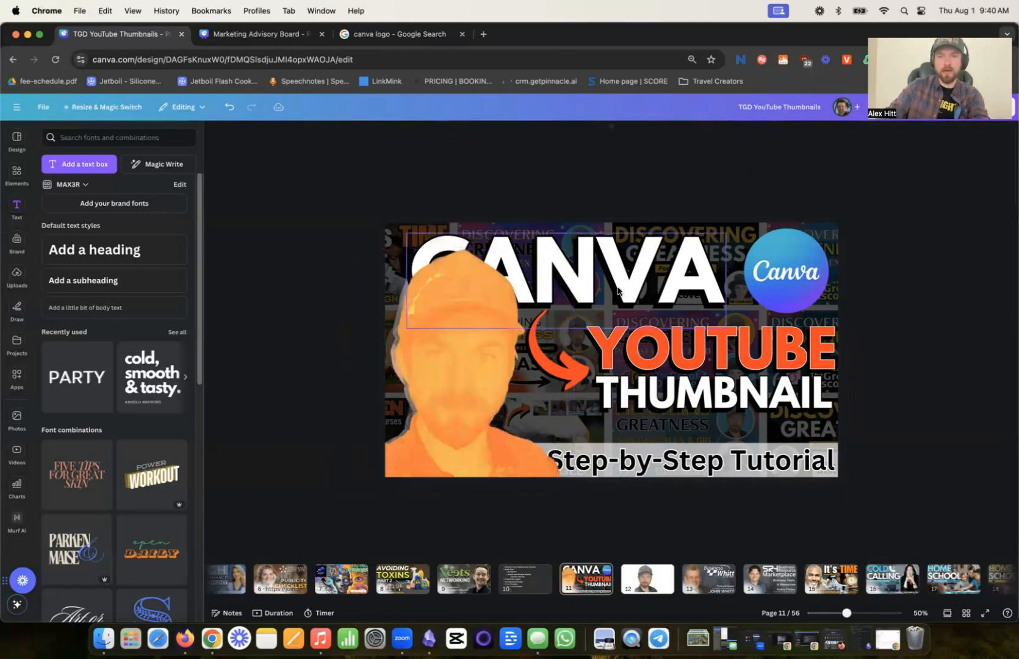
- Send the amber copy behind the portrait and add a second copy offset up and to the left, forming an orange edge
left_click(708, 133)
left_click_drag(942, 217, 938, 530)
key("super+c")
key("super+v")
left_click_drag(489, 373, 481, 364)
left_click_drag(958, 220, 957, 558)
left_click(452, 442)
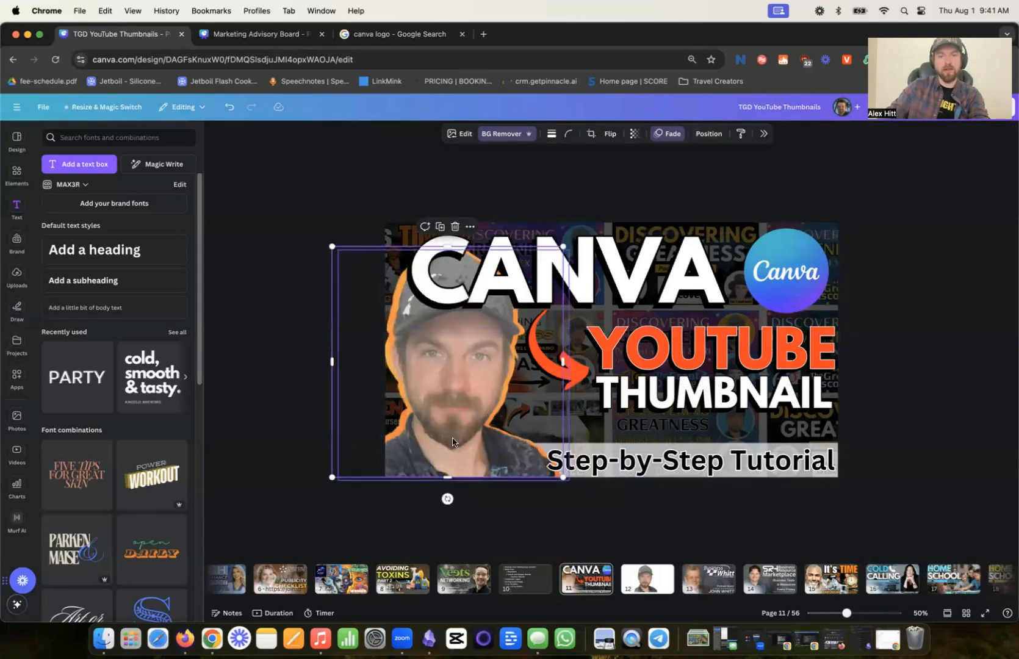
left_click(635, 213)
- Shrink the "Step-by-Step Tutorial" caption to size 81.5 so it clears the portrait, and nudge it slightly upward
left_click(571, 462)
left_click_drag(547, 477, 562, 475)
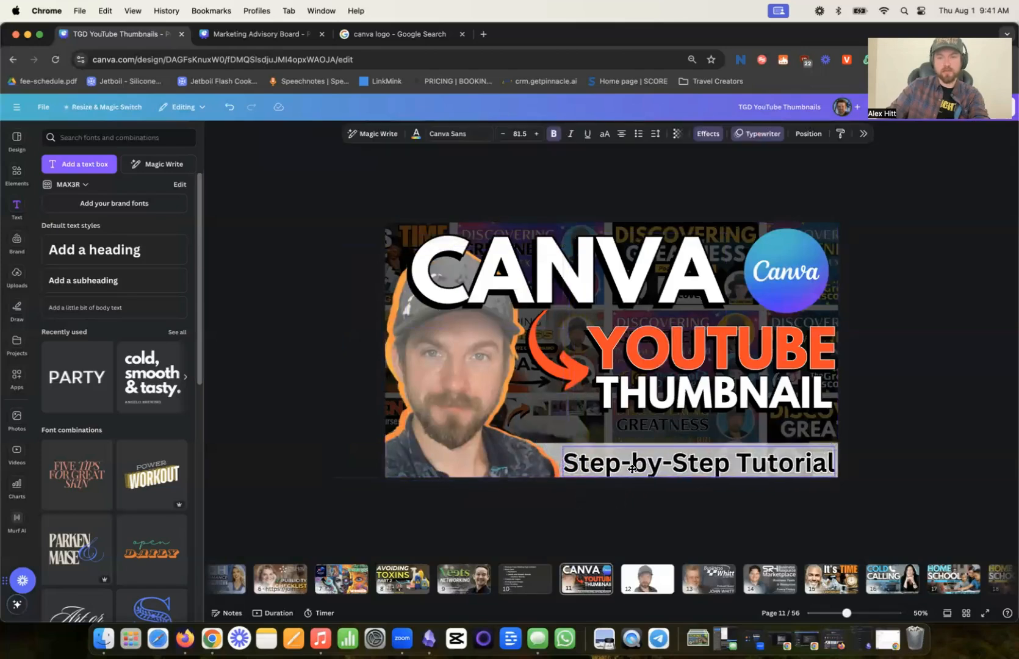
key("Up")
key("Up")
key("Up")
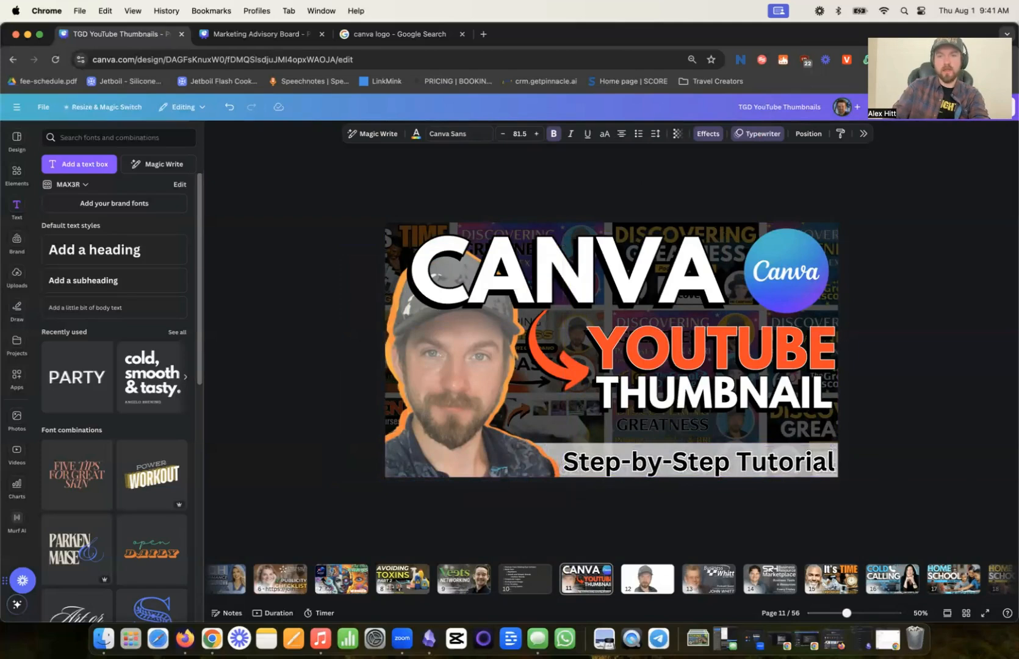
- Enlarge the YOUTUBE and THUMBNAIL headings with their shadows to about 1,160 wide, and shift the orange arrow and its black shadow left
left_click_drag(889, 320, 567, 434)
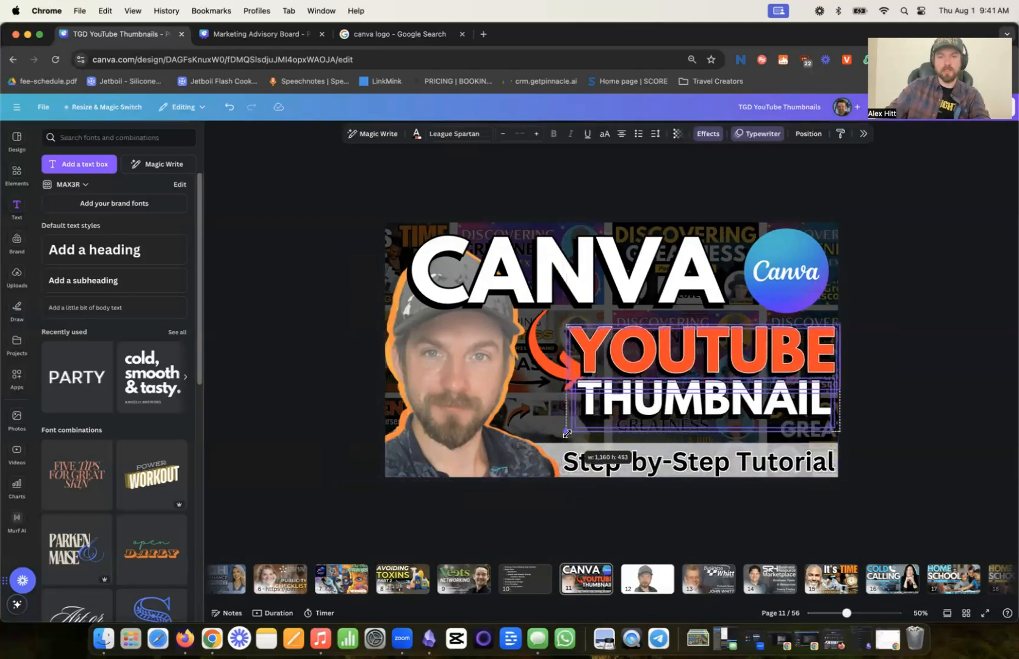
left_click_drag(547, 370, 537, 372)
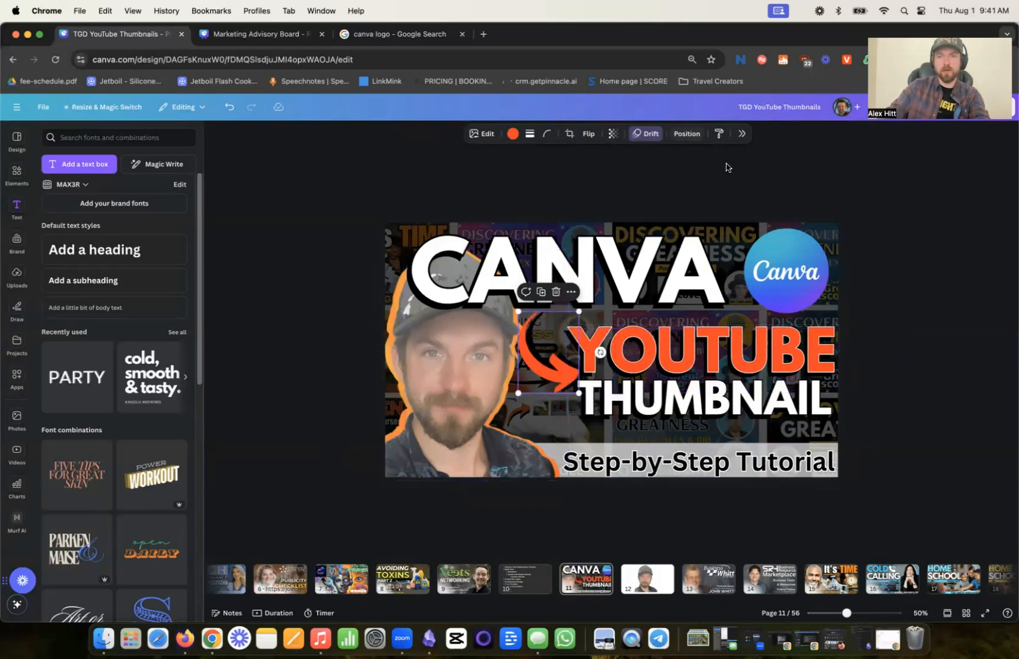
left_click(687, 134)
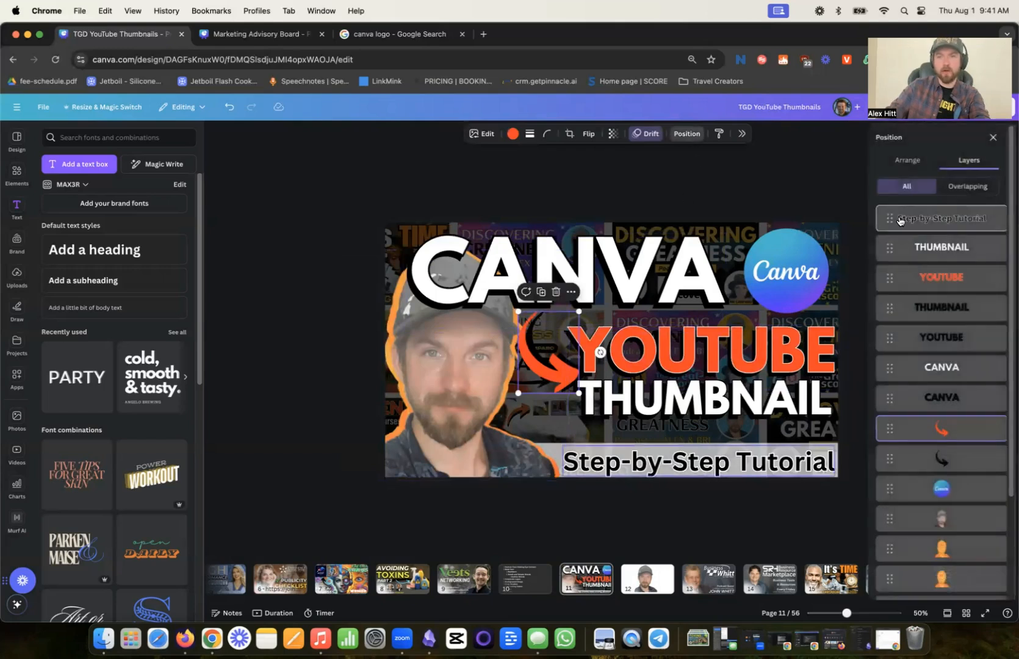
left_click(935, 463)
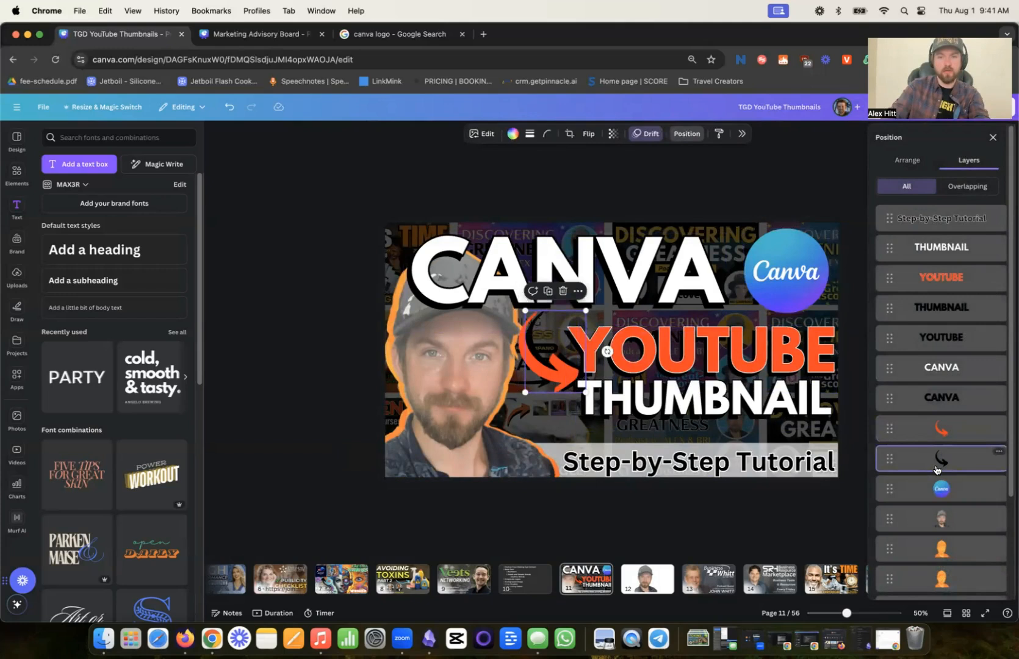
left_click_drag(562, 337, 551, 339)
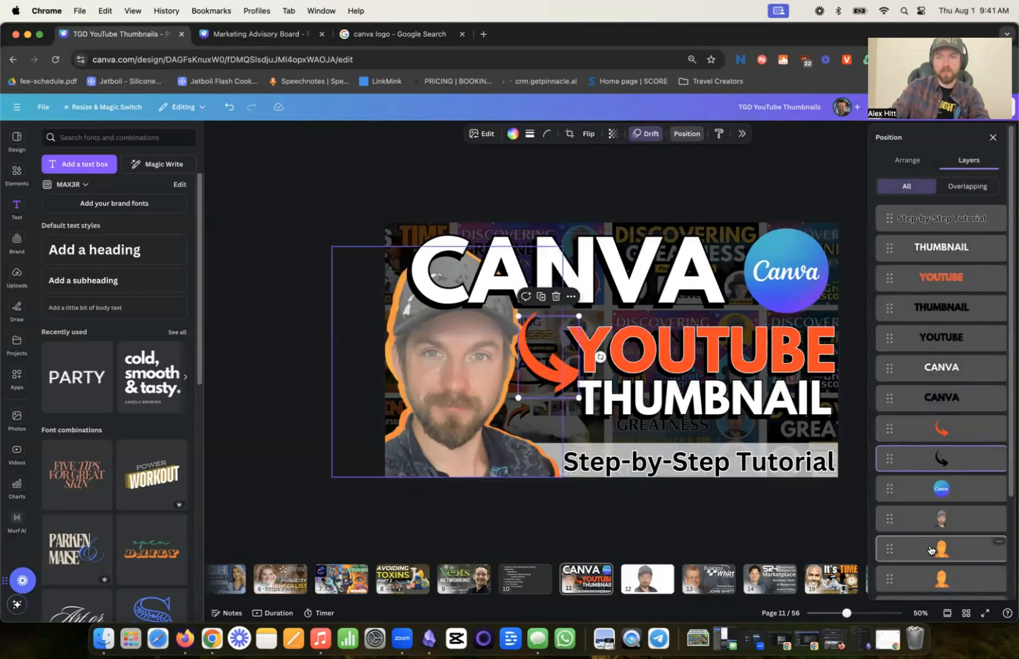
- Try the Myrtle, Blush and Peppermint duotones on the upper orange portrait copy, and apply Pomelo
left_click(930, 550)
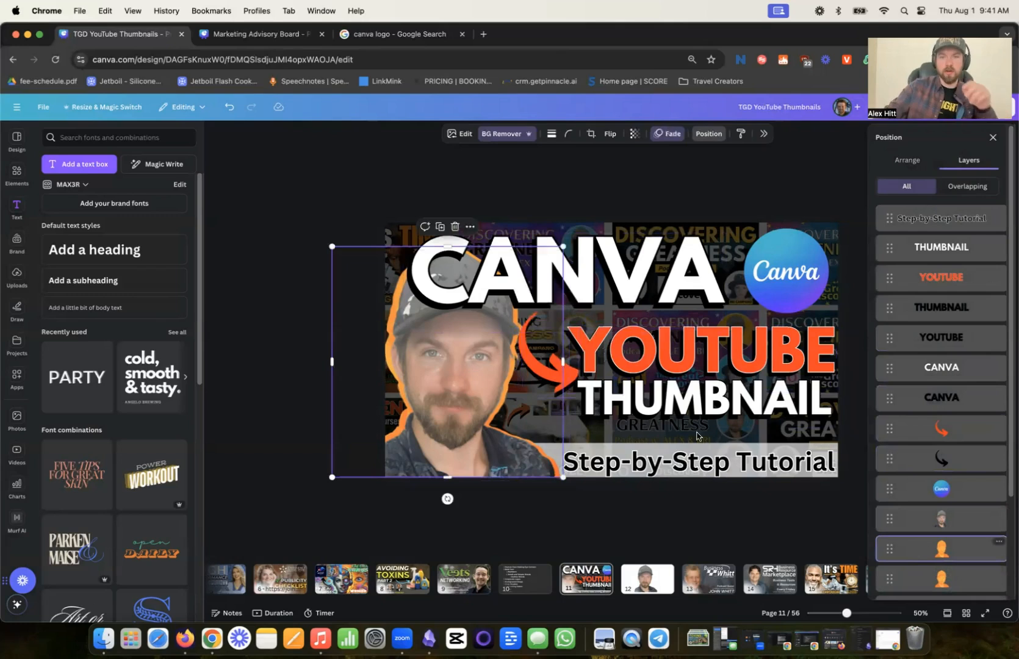
left_click(466, 135)
left_click(923, 388)
scroll(934, 470, "down", 3)
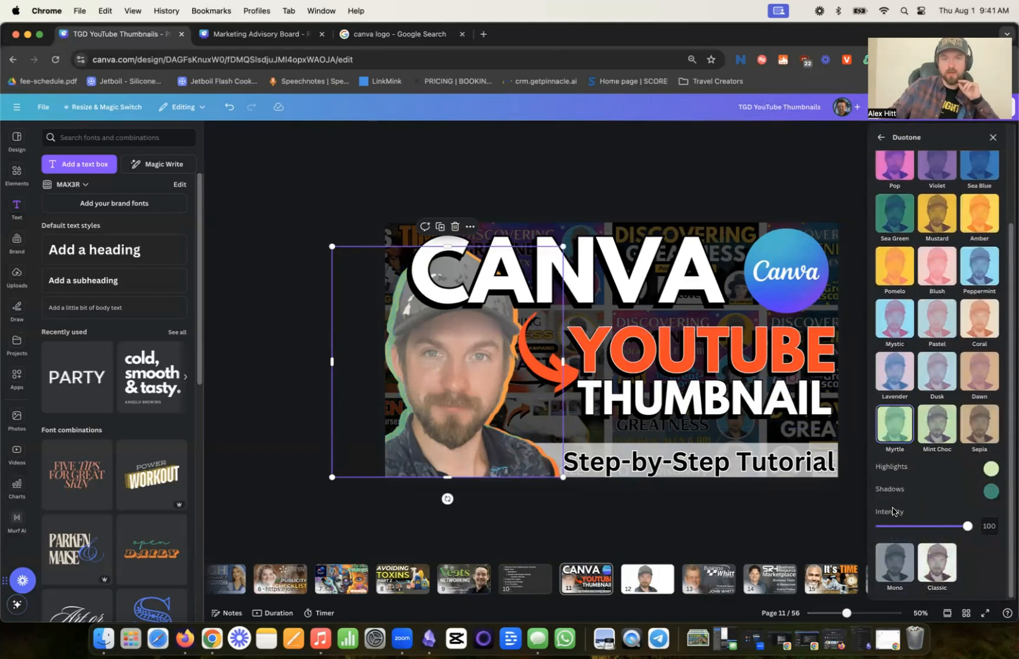
left_click(933, 272)
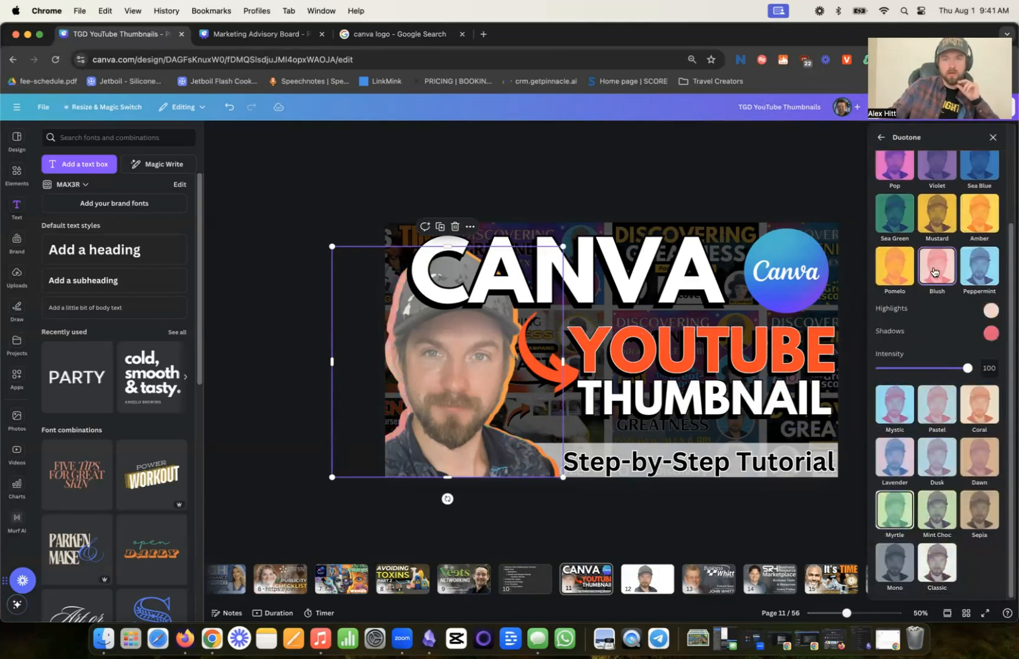
left_click(982, 274)
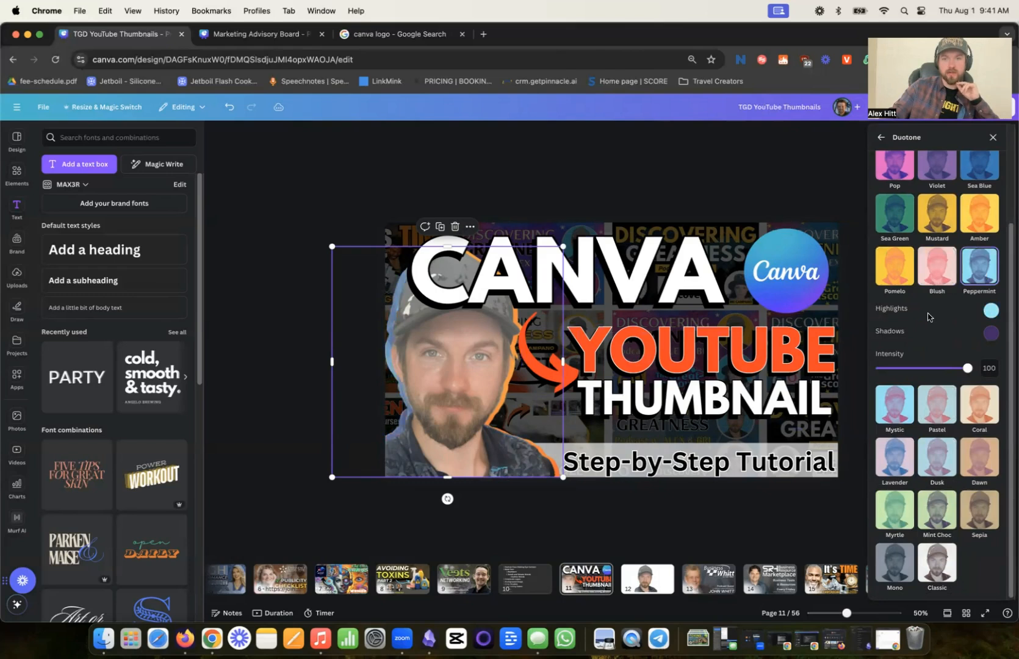
left_click(897, 259)
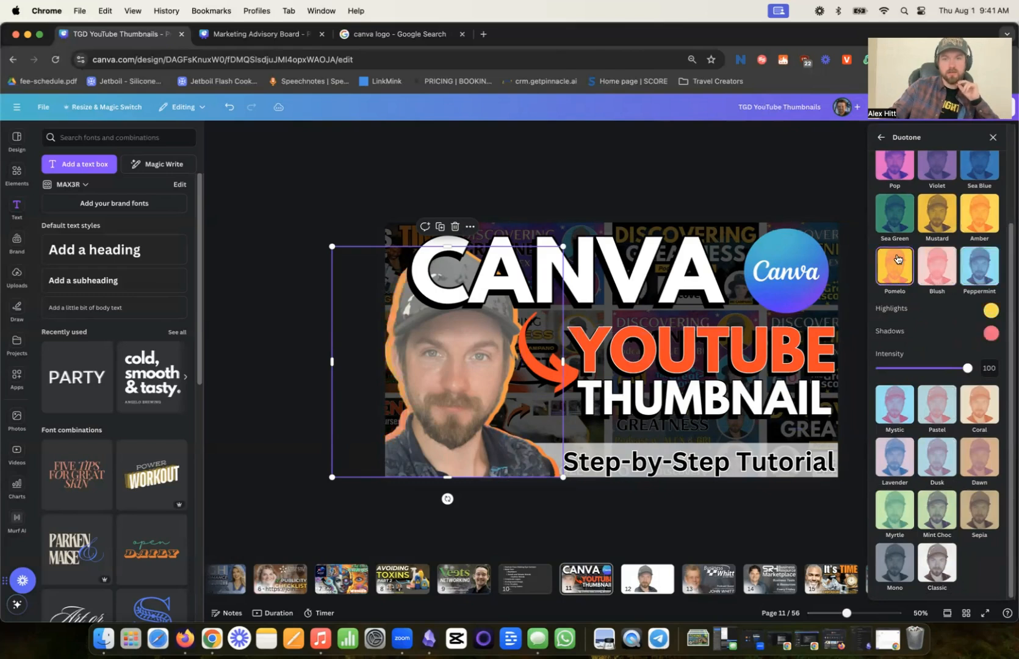
left_click(683, 191)
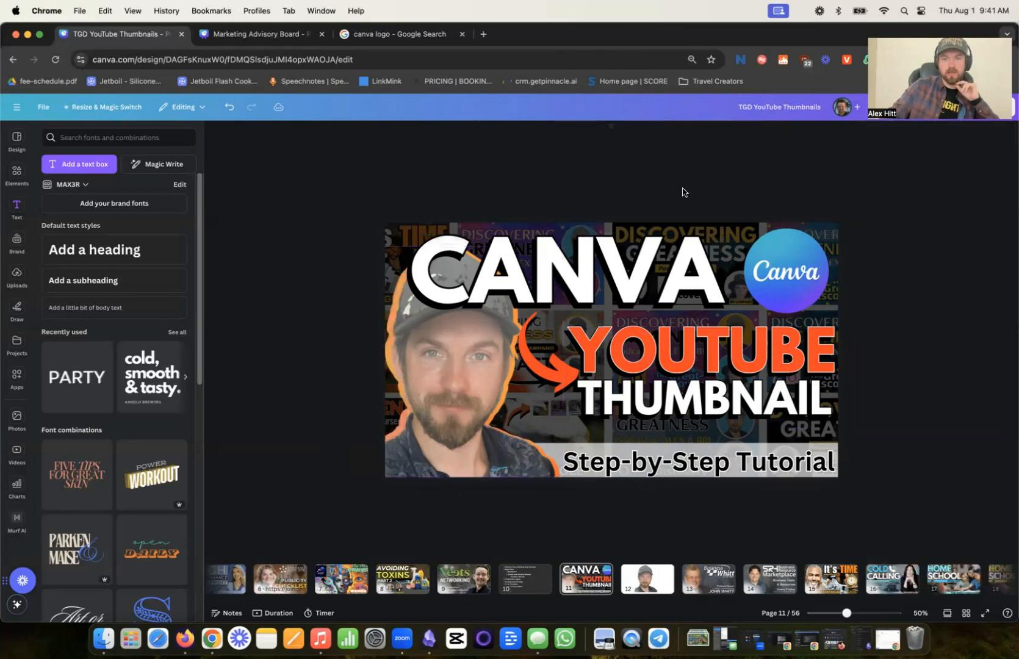
- Recolor the bottom bar with a teal sampled from the Canva logo and set its transparency to 97
left_click(685, 463)
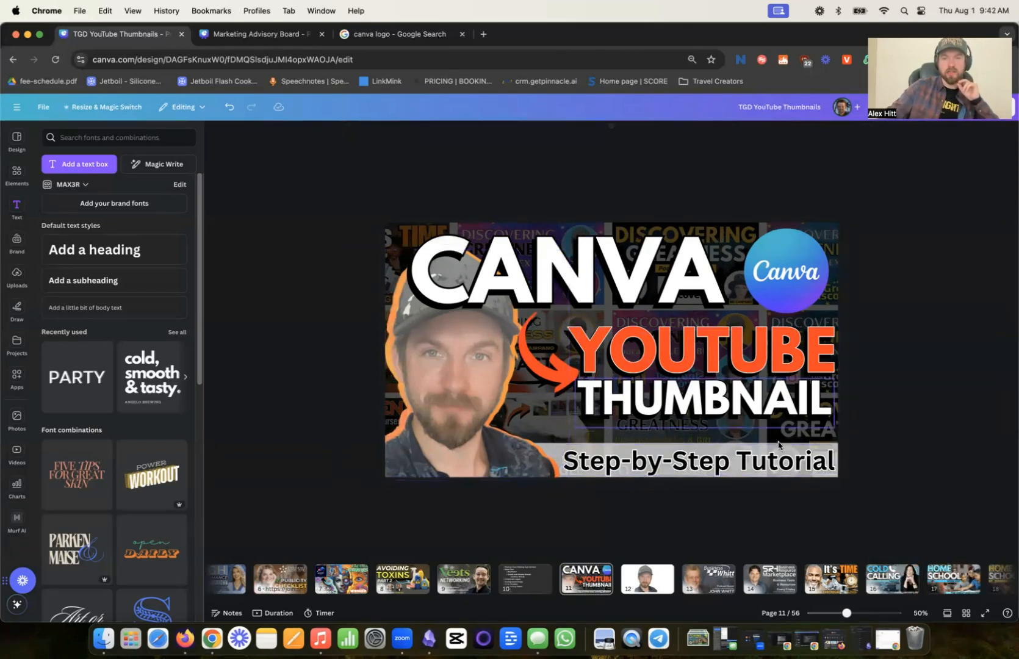
left_click(809, 133)
scroll(960, 318, "down", 4)
left_click(955, 480)
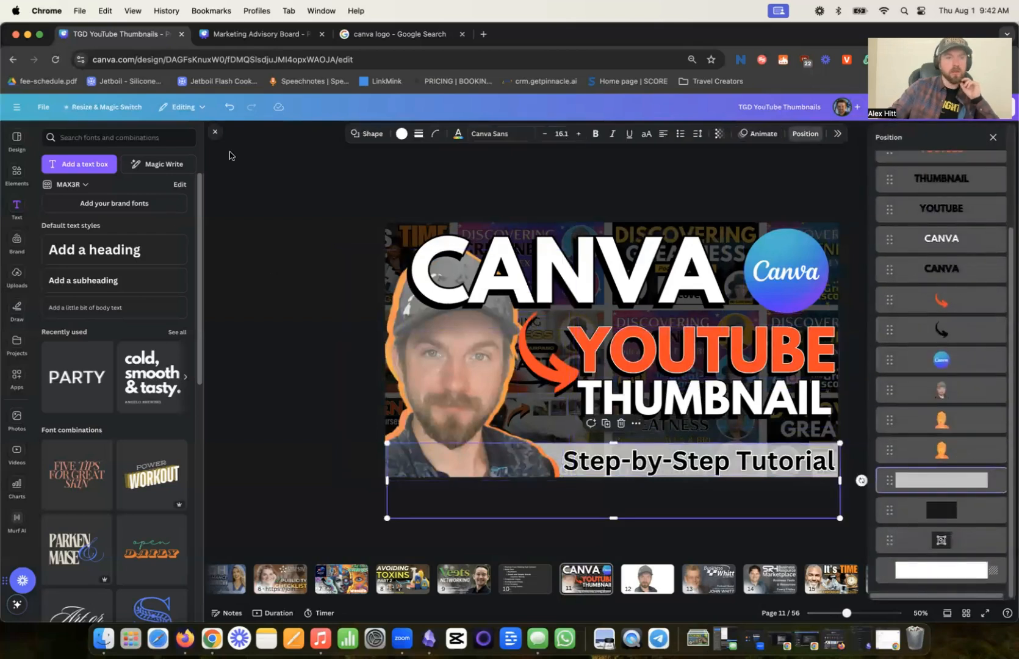
left_click(401, 135)
left_click(884, 211)
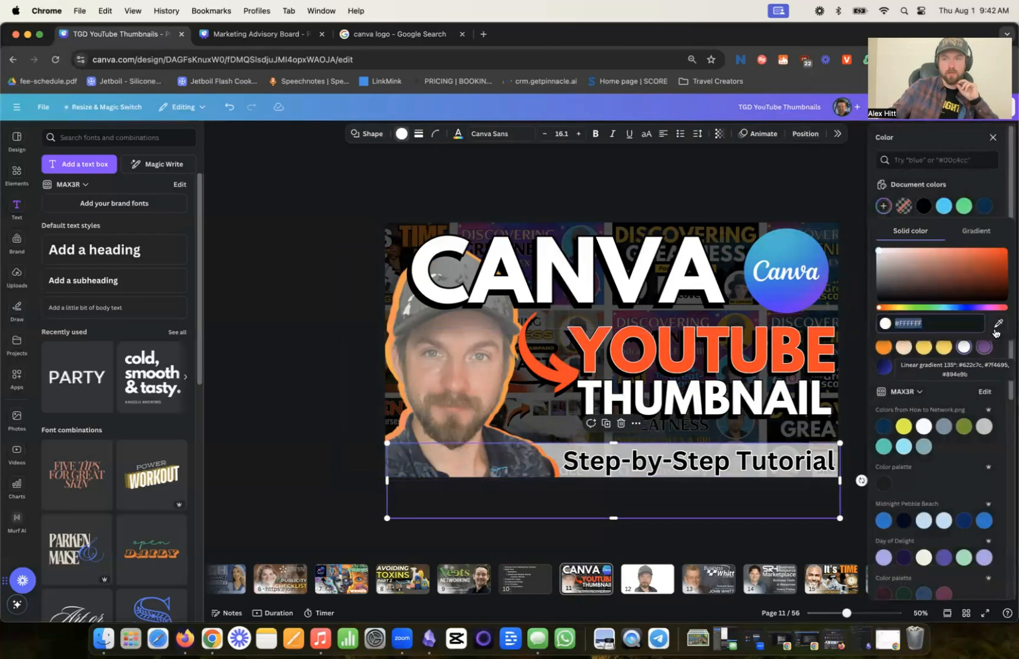
left_click(998, 323)
left_click(768, 237)
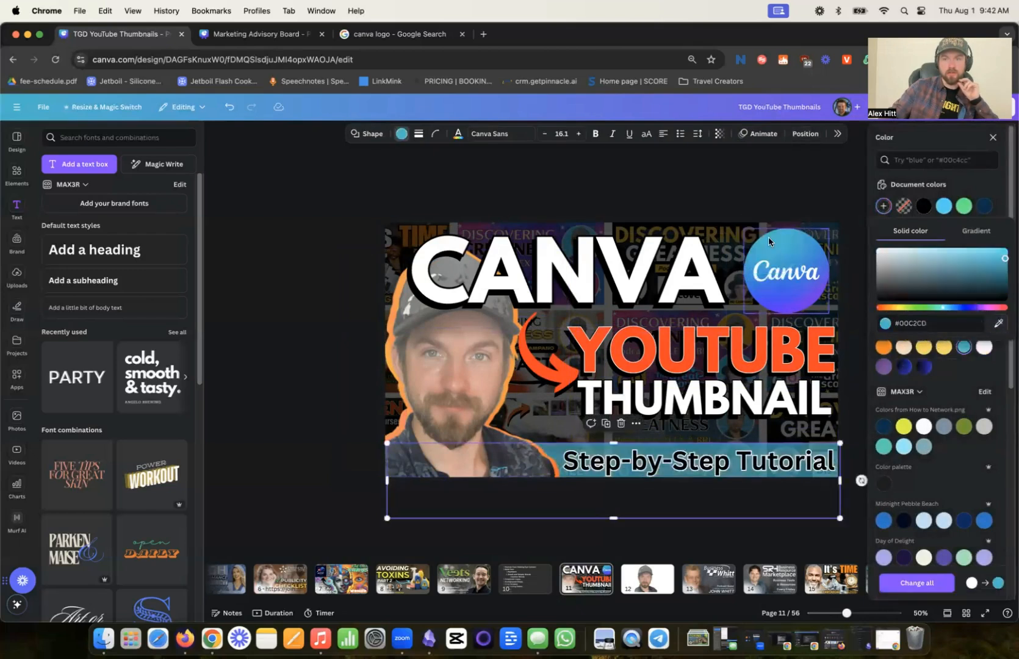
left_click(720, 134)
left_click_drag(718, 172, 740, 175)
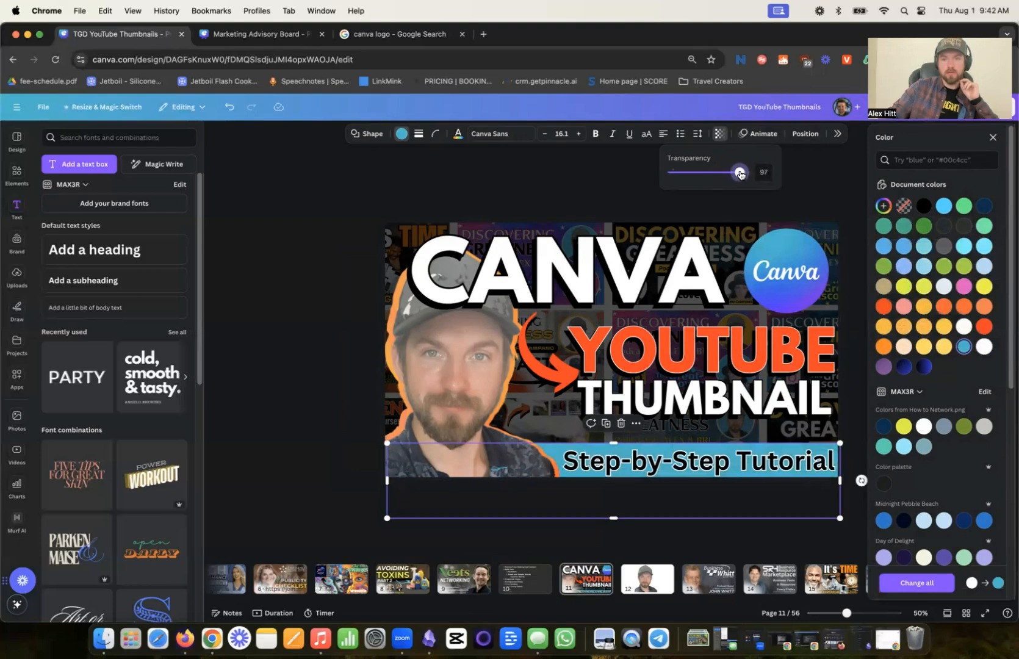
left_click_drag(350, 223, 827, 301)
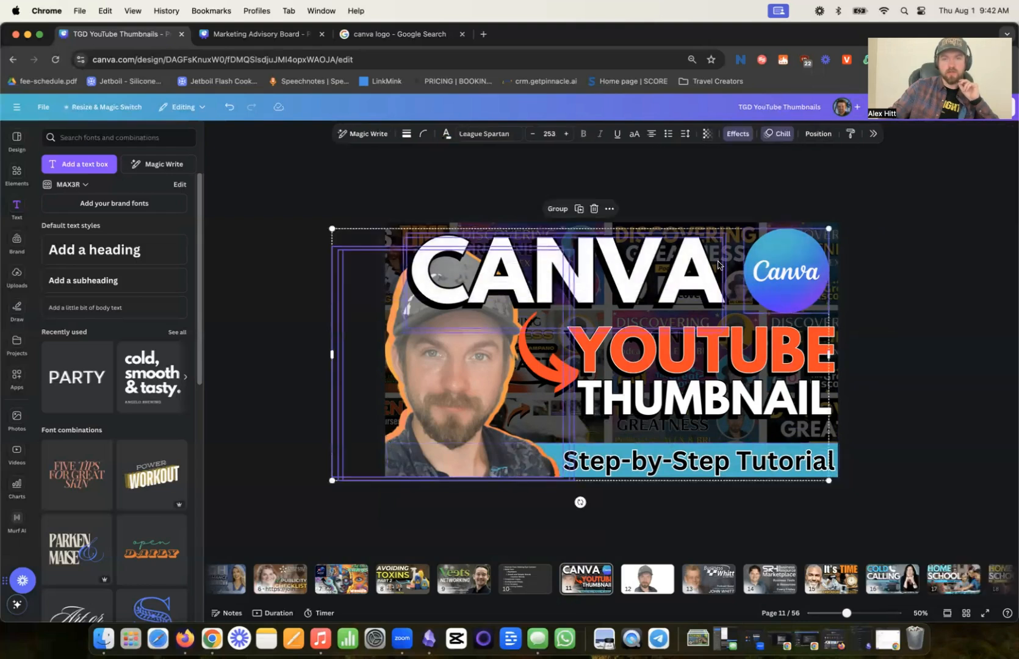
left_click(678, 199)
left_click_drag(893, 276, 575, 288)
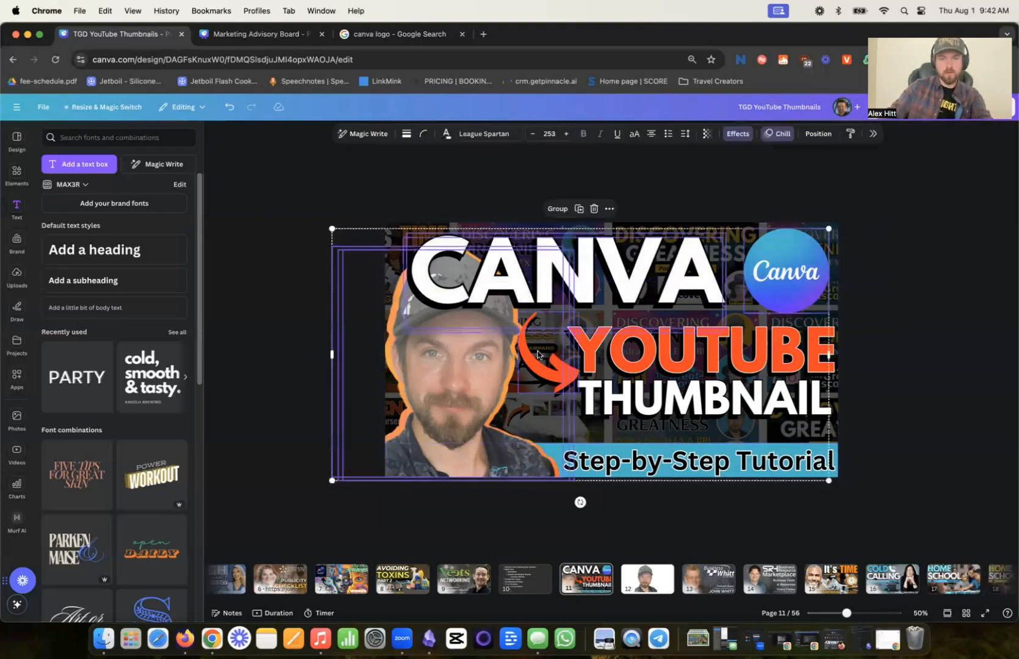
left_click(763, 177)
- Enlarge the white CANVA heading to size 270 and its black shadow copy to 266, extending both to the page's left edge
left_click(459, 259)
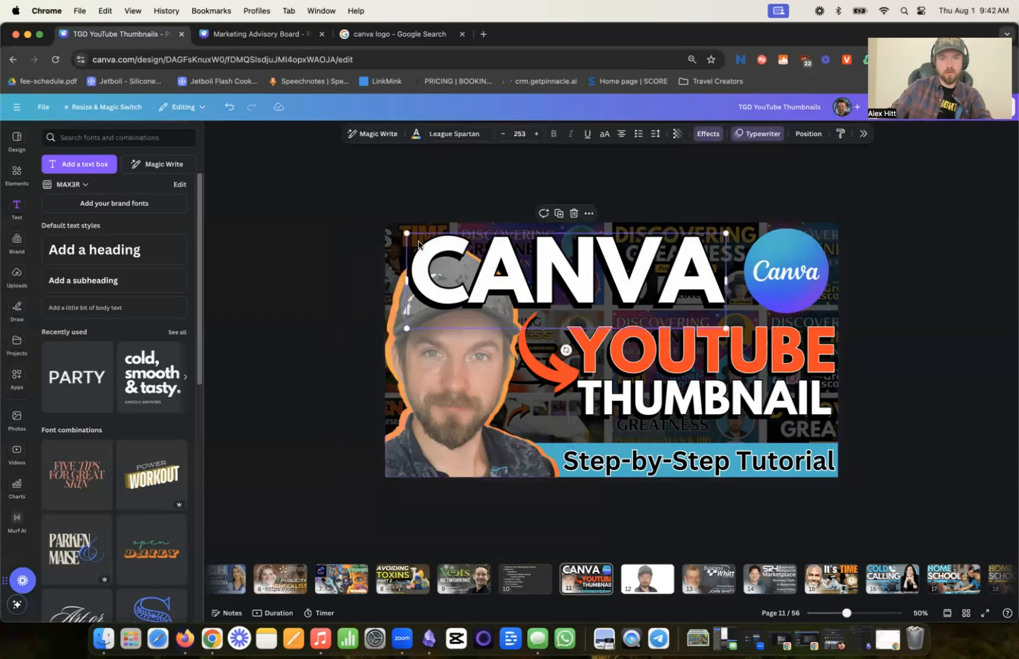
left_click_drag(412, 235, 397, 237)
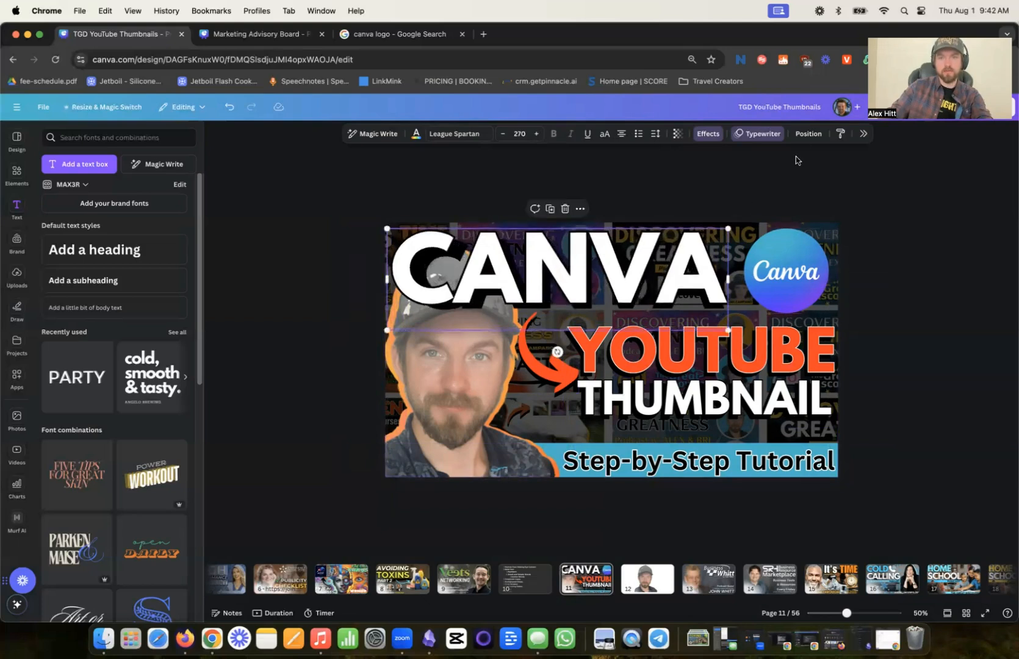
left_click(809, 133)
left_click(941, 395)
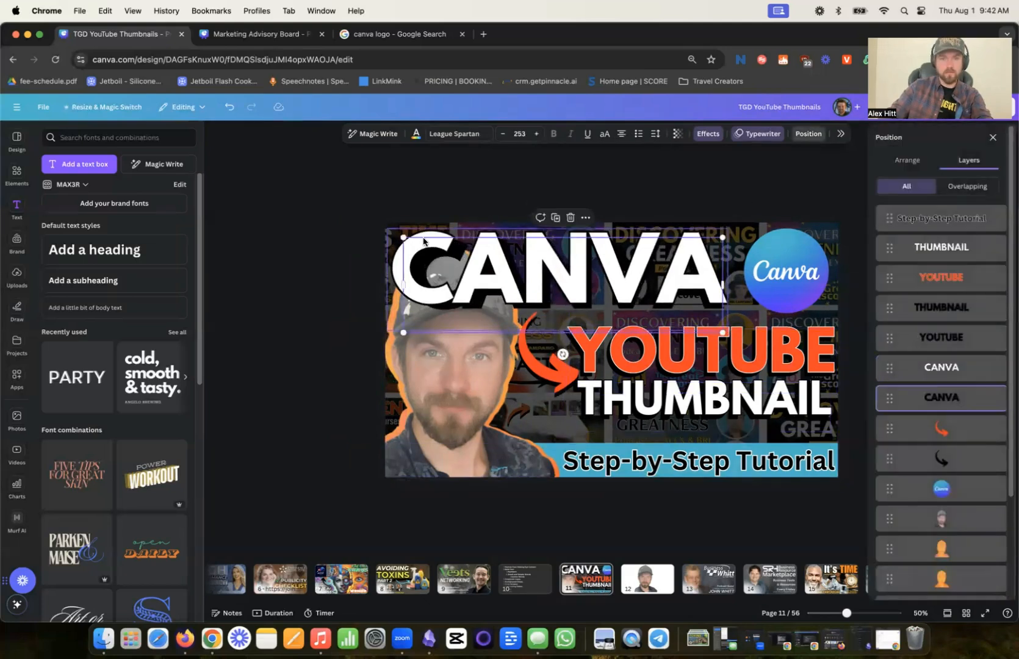
left_click_drag(402, 234, 387, 232)
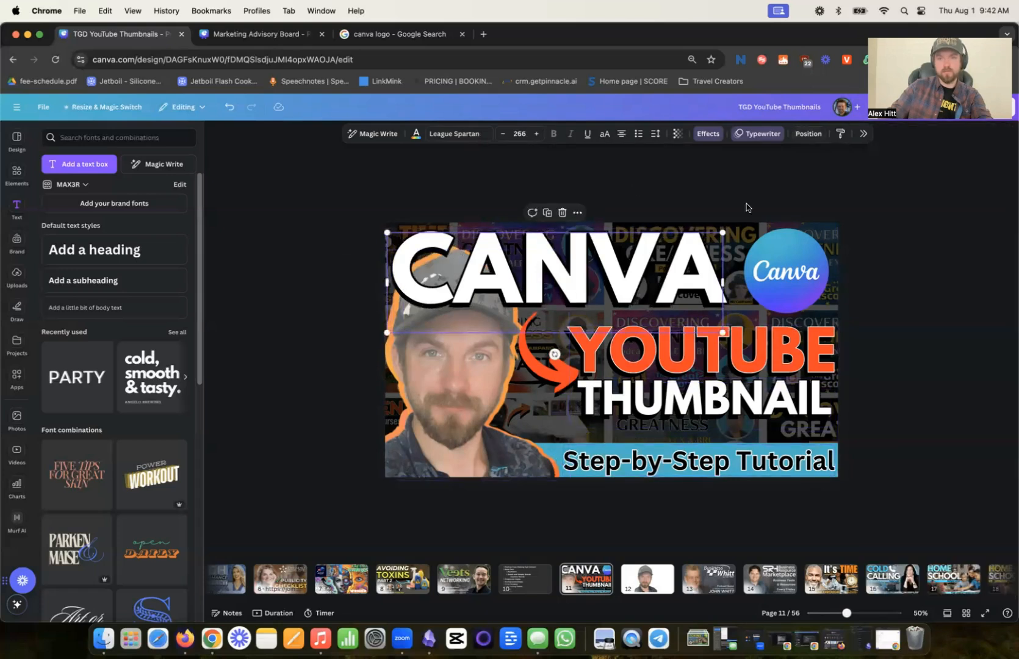
left_click(746, 204)
- Recolor the "Step-by-Step Tutorial" caption in the bottom bar white and change its outline color to black
left_click(716, 475)
left_click(416, 135)
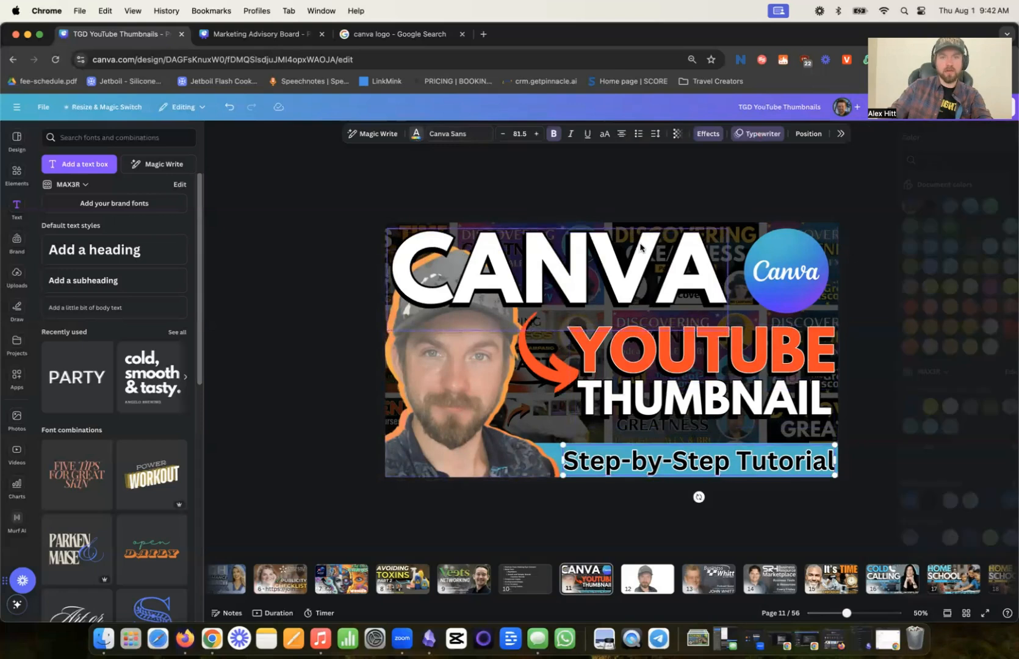
left_click(964, 347)
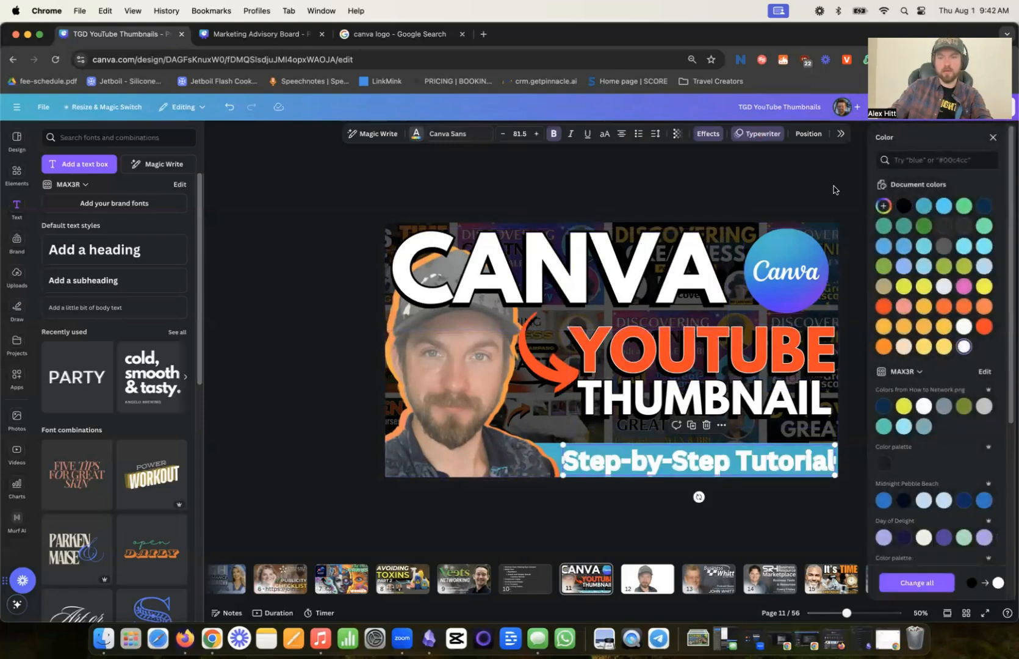
left_click(714, 135)
left_click(999, 325)
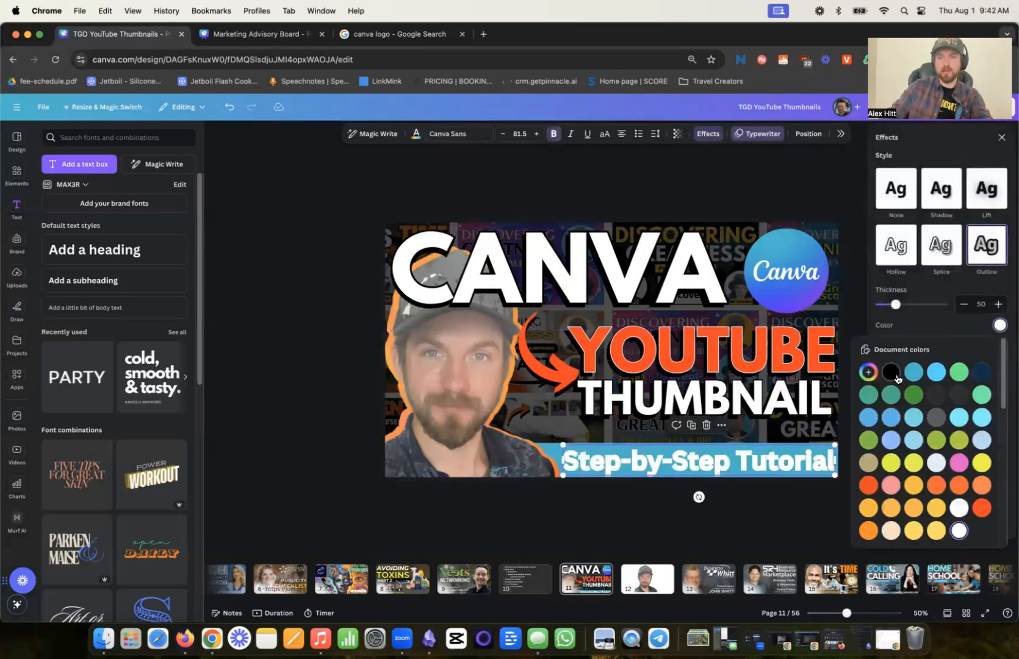
left_click(891, 373)
left_click(736, 185)
left_click(788, 452)
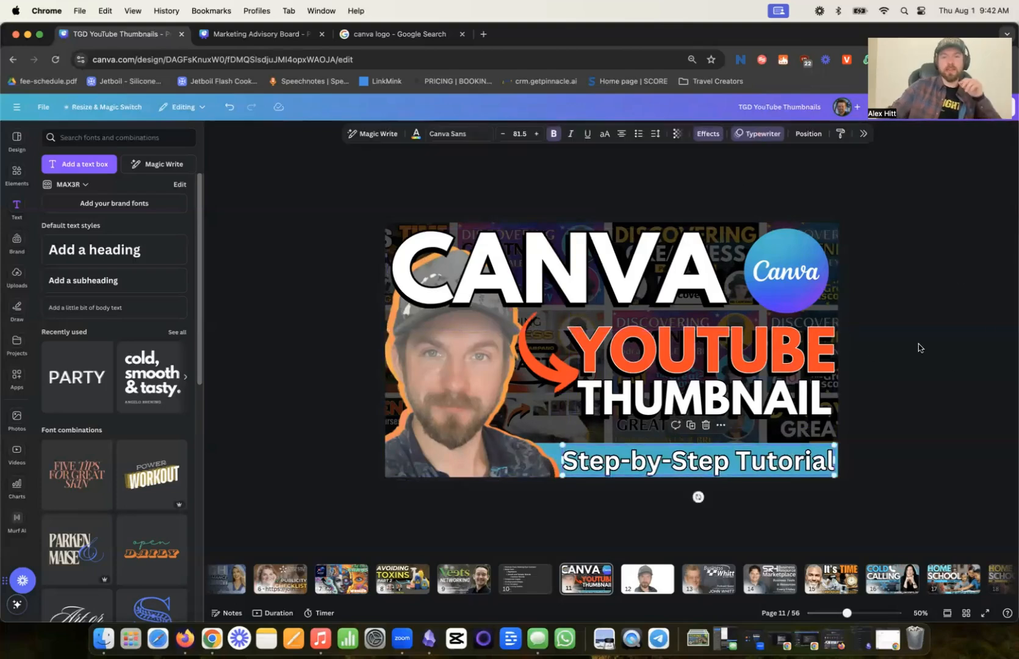
left_click(917, 303)
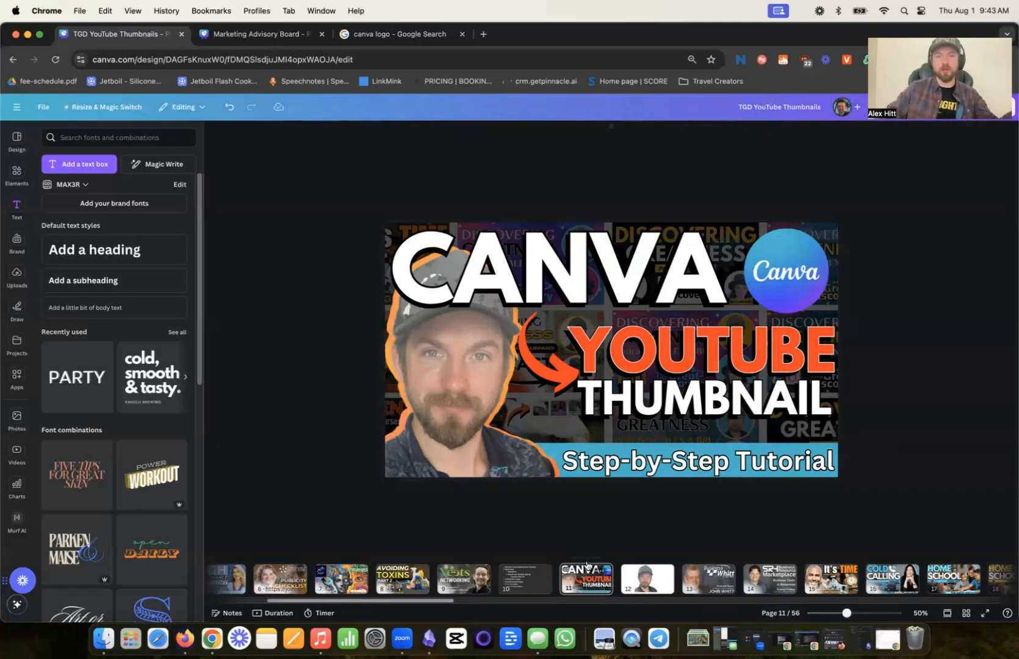
left_click(483, 34)
type("youtube.com")
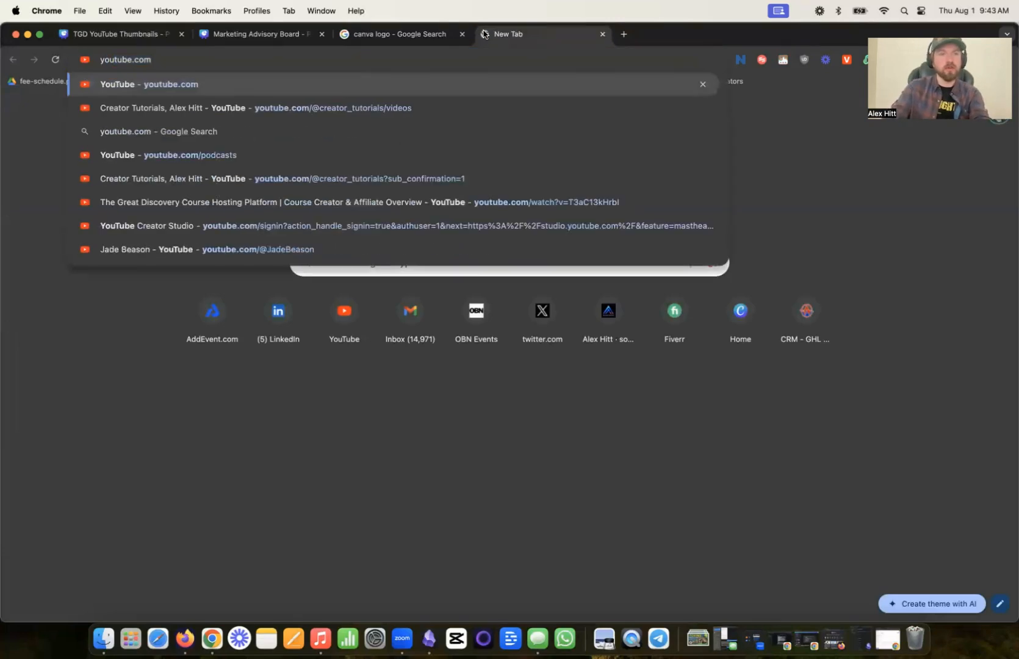
key("Down")
key("Return")
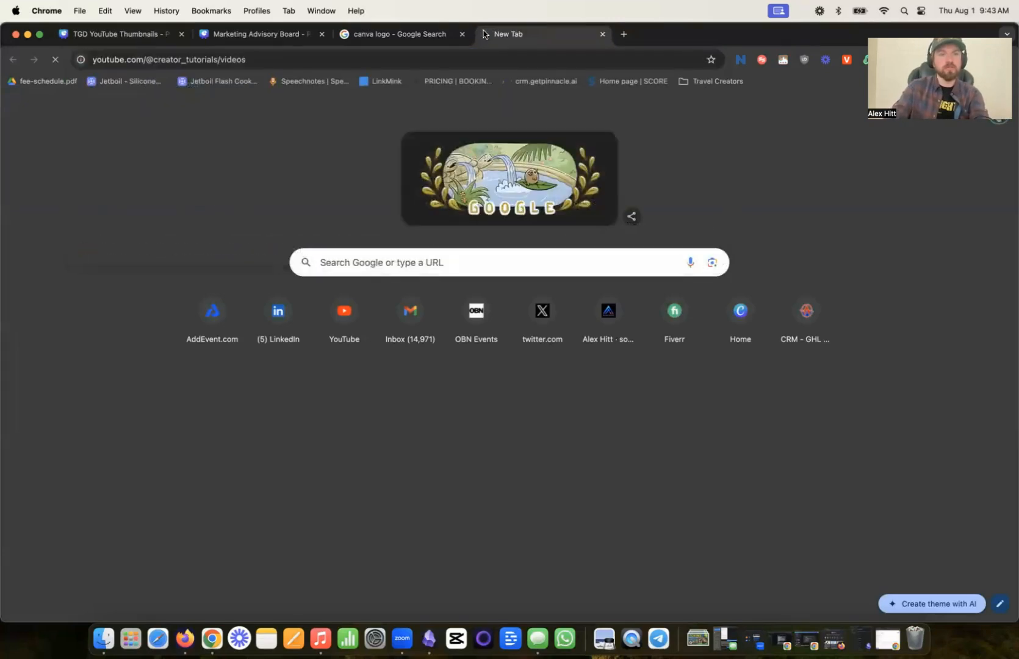
left_click(367, 109)
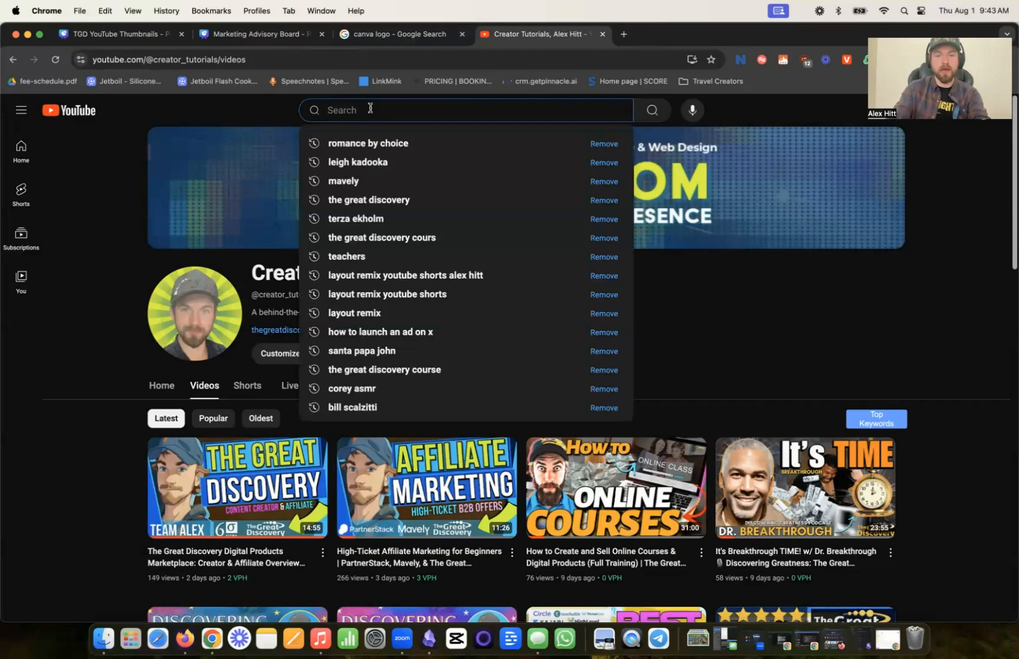
type("canva th")
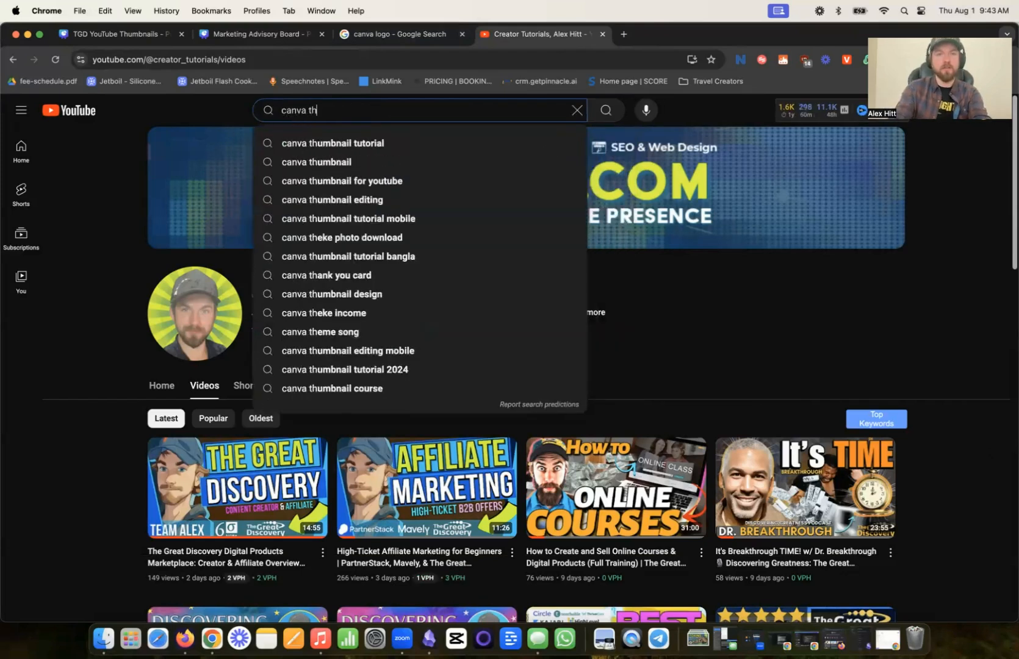
type("umbnails")
key("Return")
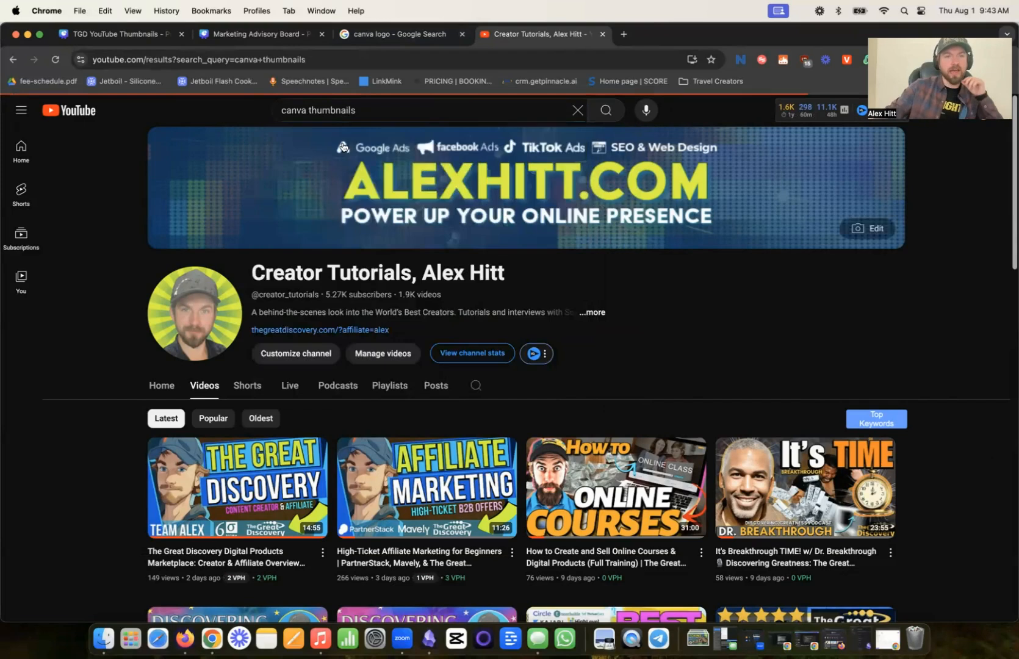
- Examine the competing thumbnail designs in the YouTube search results, and return to the thumbnail design in Canva
scroll(421, 356, "down", 3)
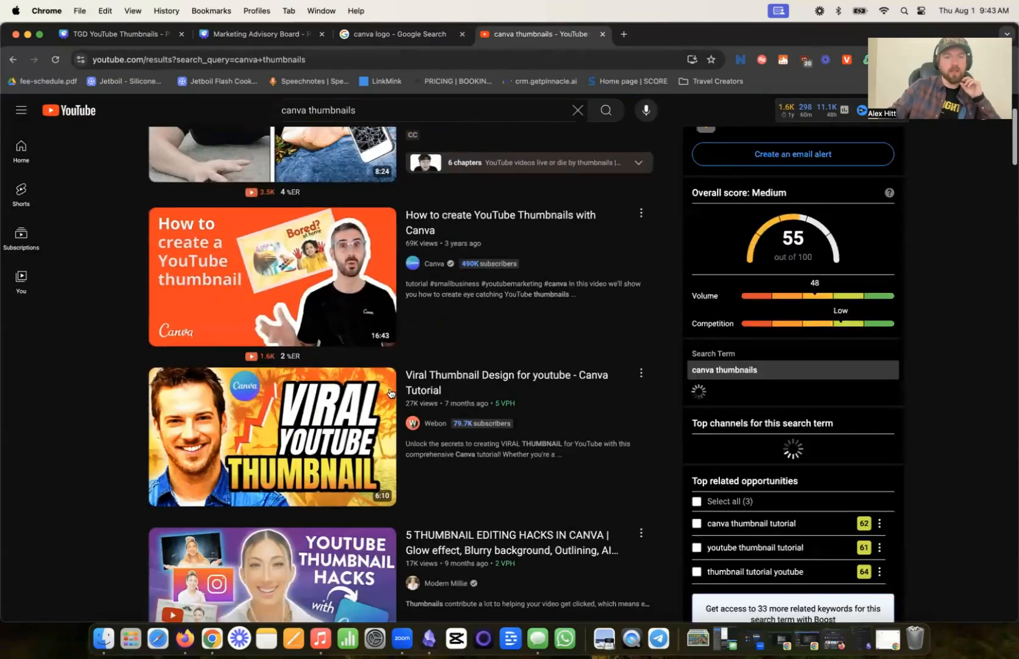
scroll(314, 200, "down", 4)
scroll(315, 200, "down", 2)
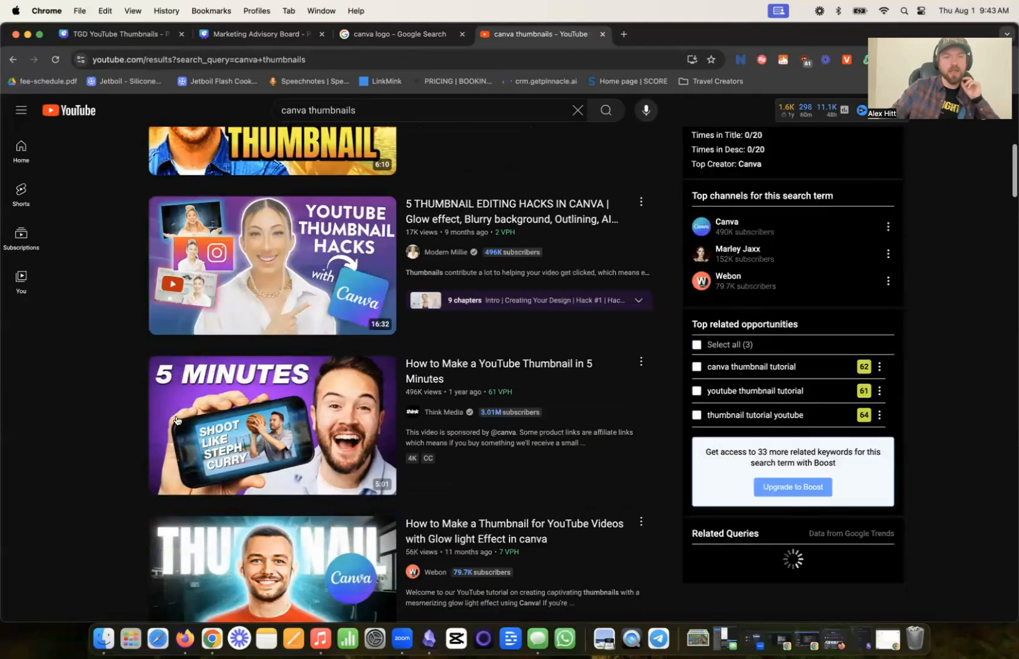
scroll(98, 472, "down", 2)
scroll(99, 473, "down", 2)
scroll(99, 469, "down", 8)
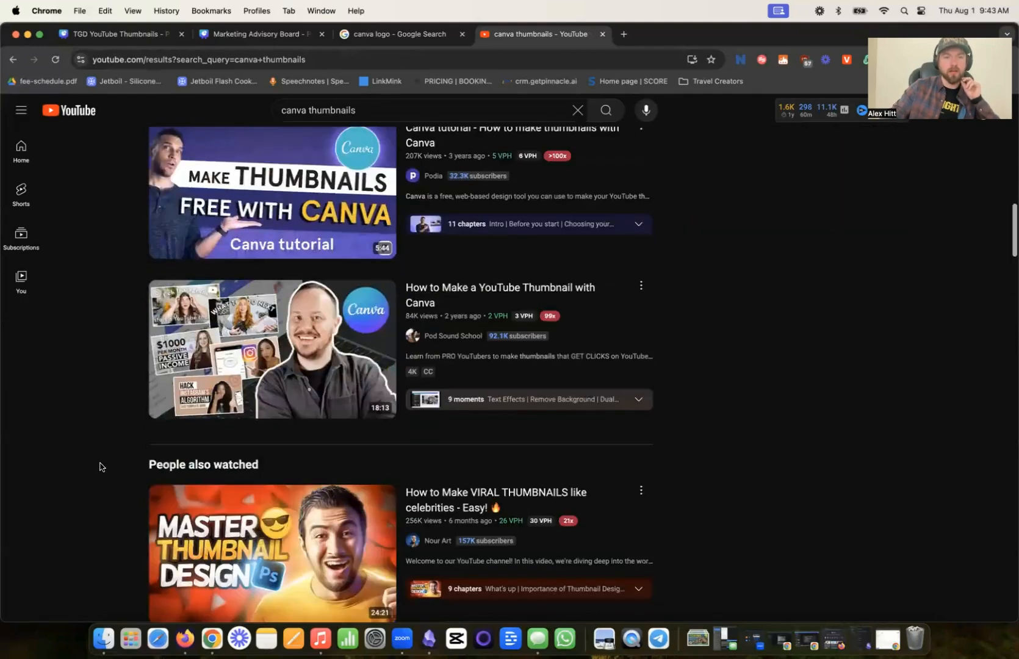
scroll(101, 465, "up", 15)
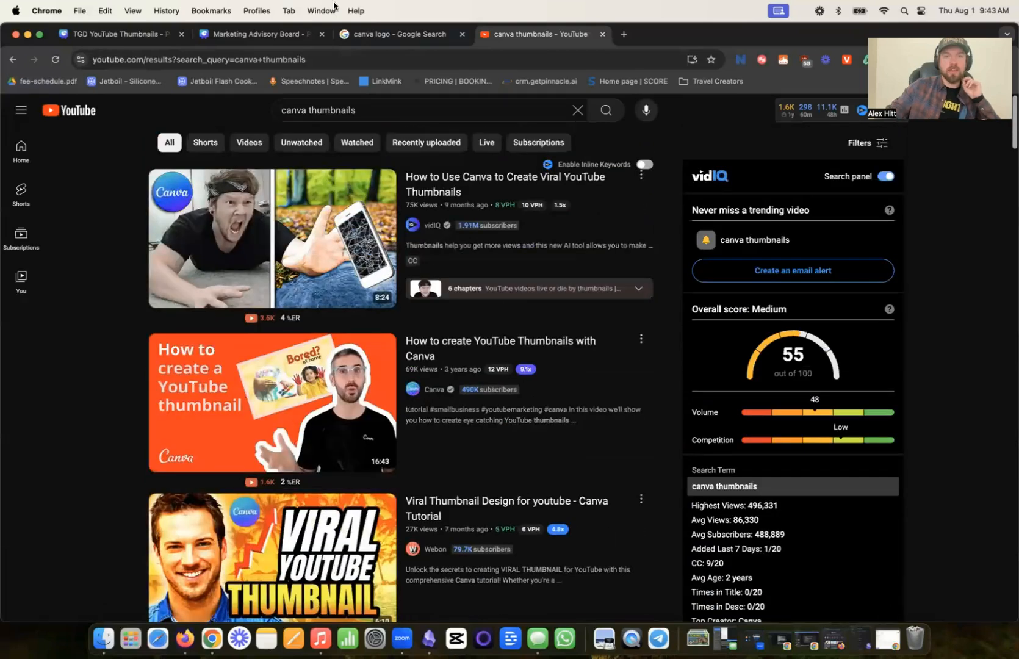
left_click(259, 35)
left_click(116, 34)
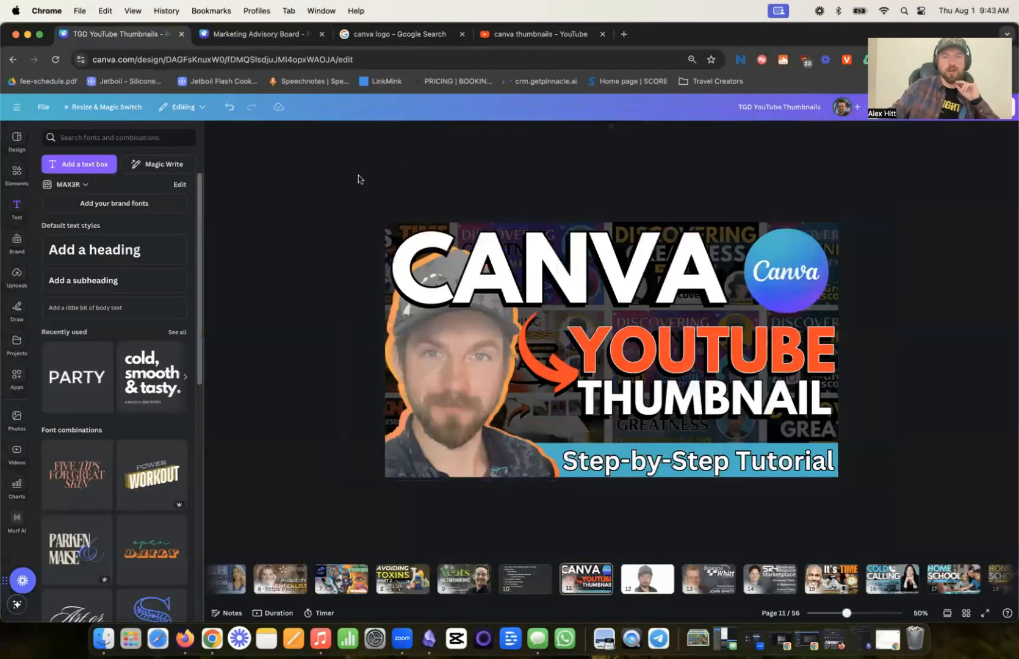